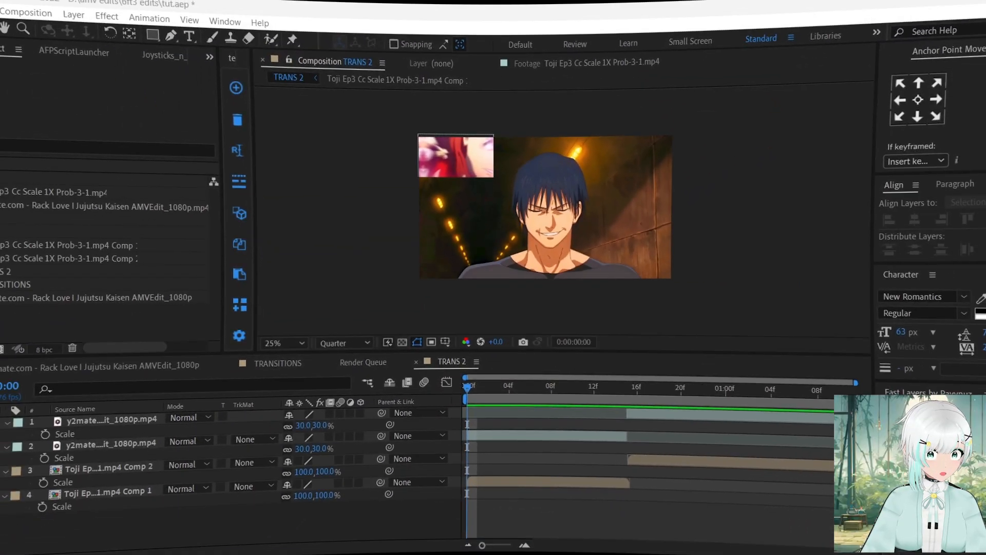
Step: Add a chain of three parent nulls to each of the two Toji clips, returning the playhead to frame 0
{"action": "left_click", "coordinate": [548, 411]}
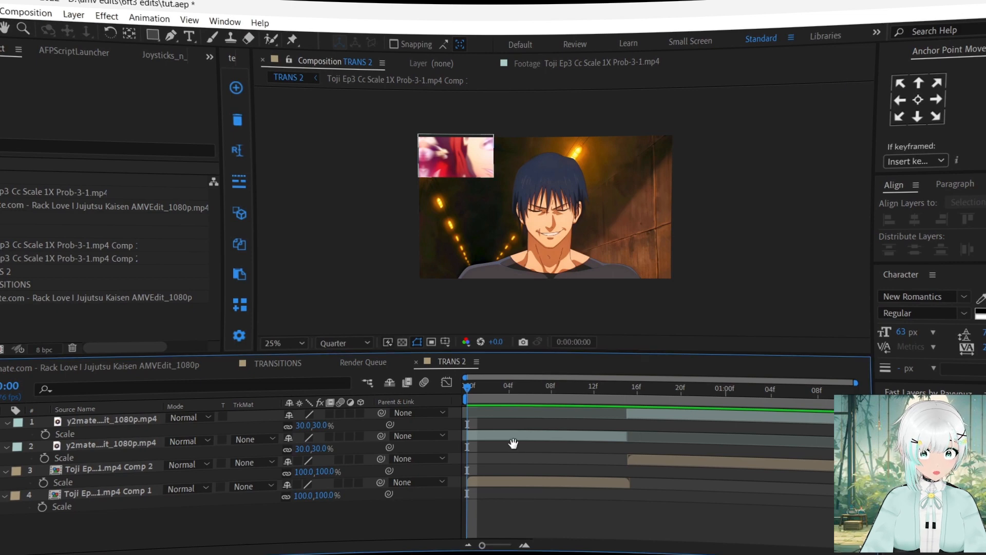
{"action": "key", "text": "space"}
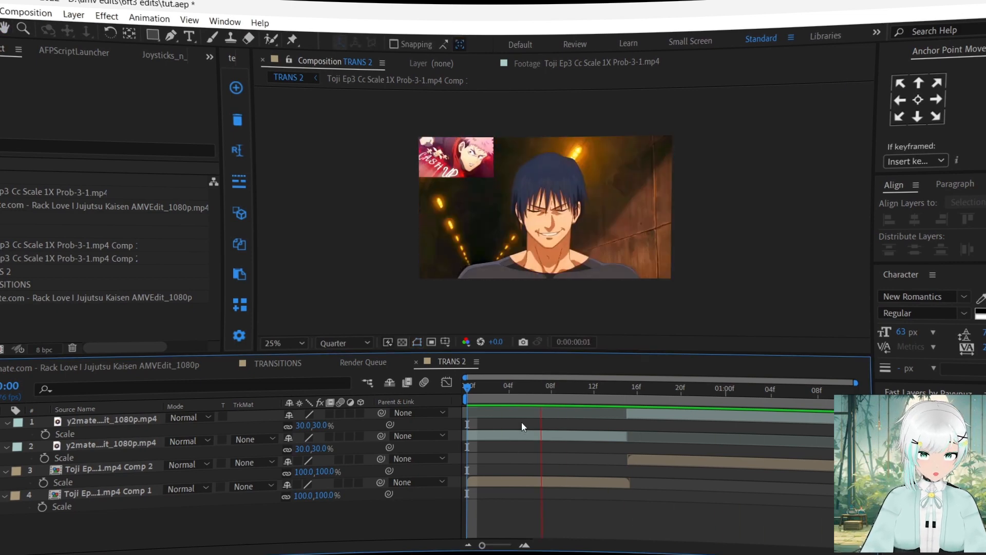
{"action": "left_click", "coordinate": [553, 480]}
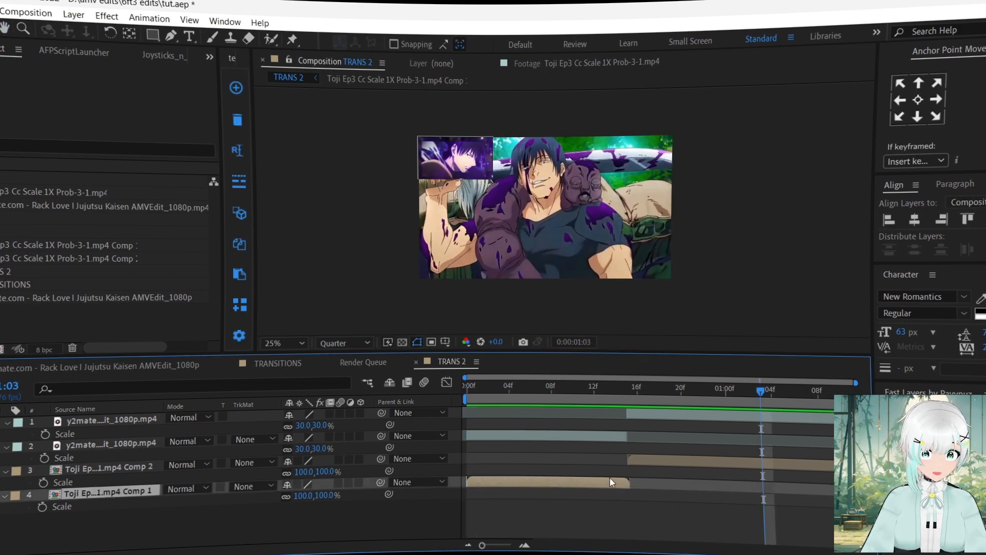
{"action": "left_click", "coordinate": [654, 461], "text": "ctrl"}
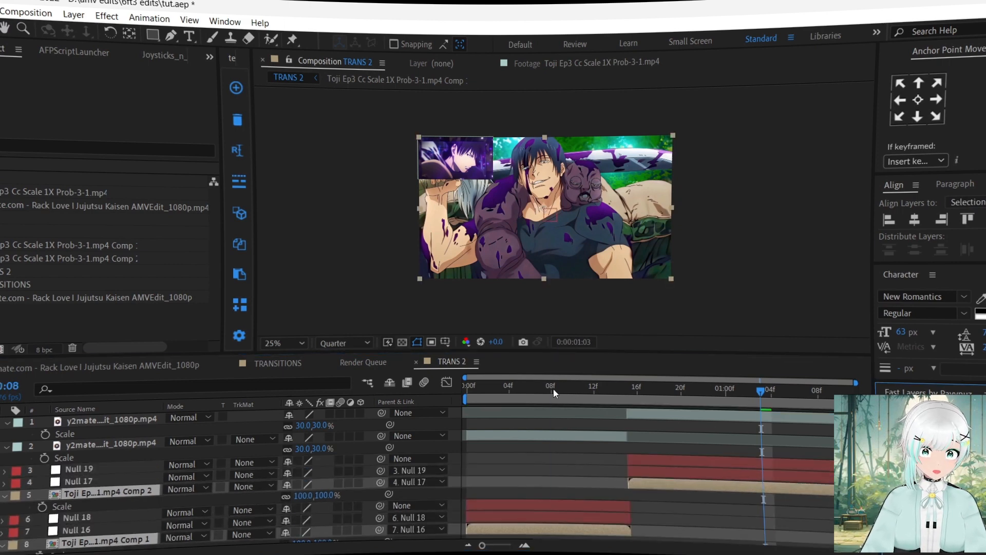
{"action": "left_click_drag", "start_coordinate": [553, 388], "coordinate": [431, 383]}
{"action": "scroll", "coordinate": [499, 451], "scroll_direction": "down", "scroll_amount": 1}
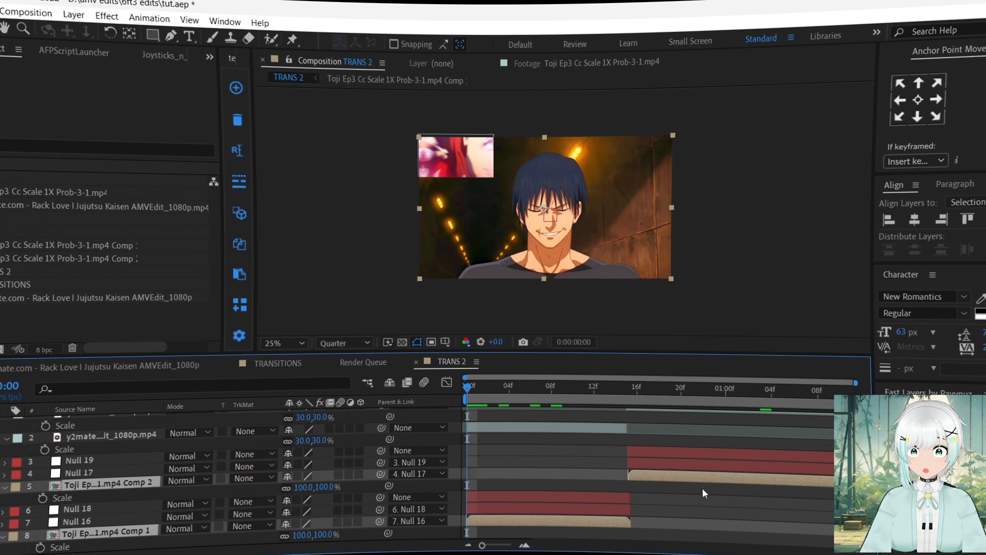
{"action": "left_click", "coordinate": [904, 462]}
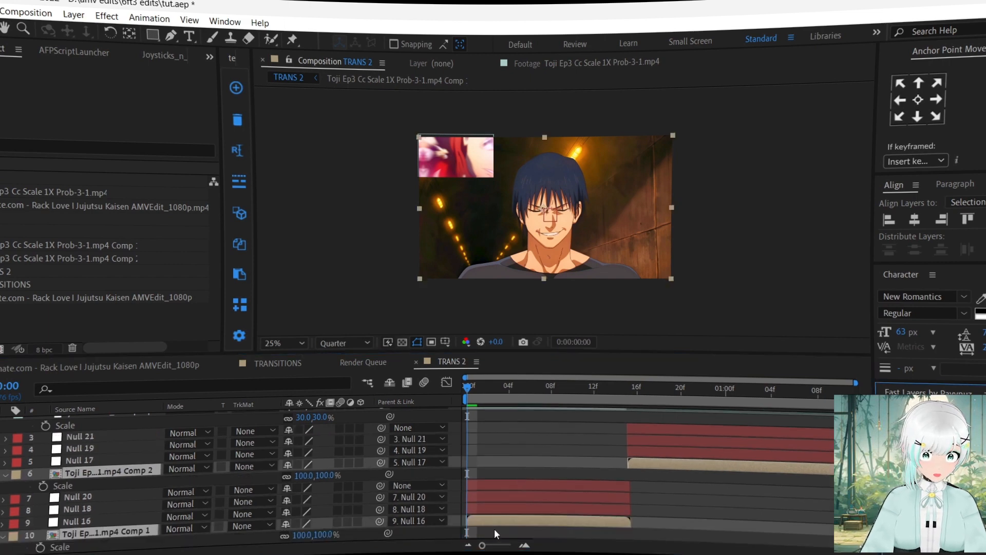
Step: Keyframe Null 16's scale from 200% at frame 0 to 100% at about frame 11, with eased keyframes
{"action": "left_click", "coordinate": [482, 505]}
{"action": "key", "text": "s"}
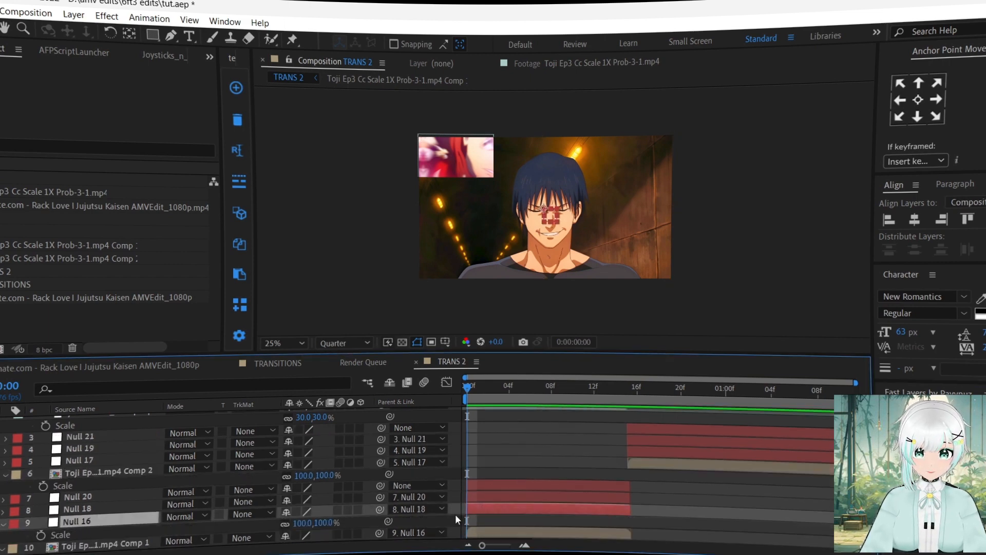
{"action": "left_click", "coordinate": [41, 535]}
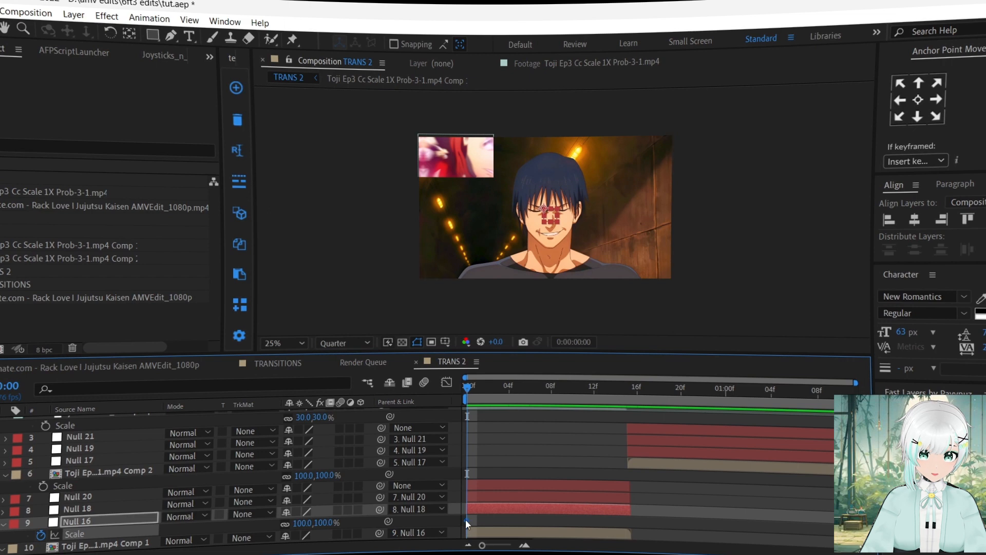
{"action": "left_click", "coordinate": [323, 523]}
{"action": "type", "text": "200"}
{"action": "key", "text": "Return"}
{"action": "key", "text": "shift+F3"}
{"action": "left_click", "coordinate": [542, 479]}
{"action": "left_click", "coordinate": [778, 537]}
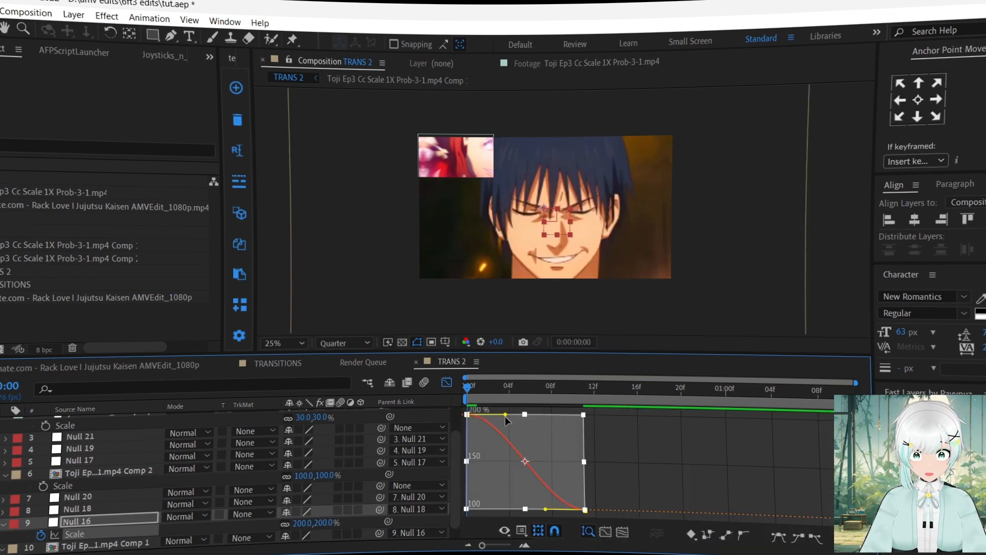
Step: Shape Null 16's scale curve so it drops steeply at the start and flattens out toward the last keyframe
{"action": "left_click_drag", "start_coordinate": [505, 414], "coordinate": [473, 504]}
{"action": "left_click_drag", "start_coordinate": [545, 509], "coordinate": [475, 511]}
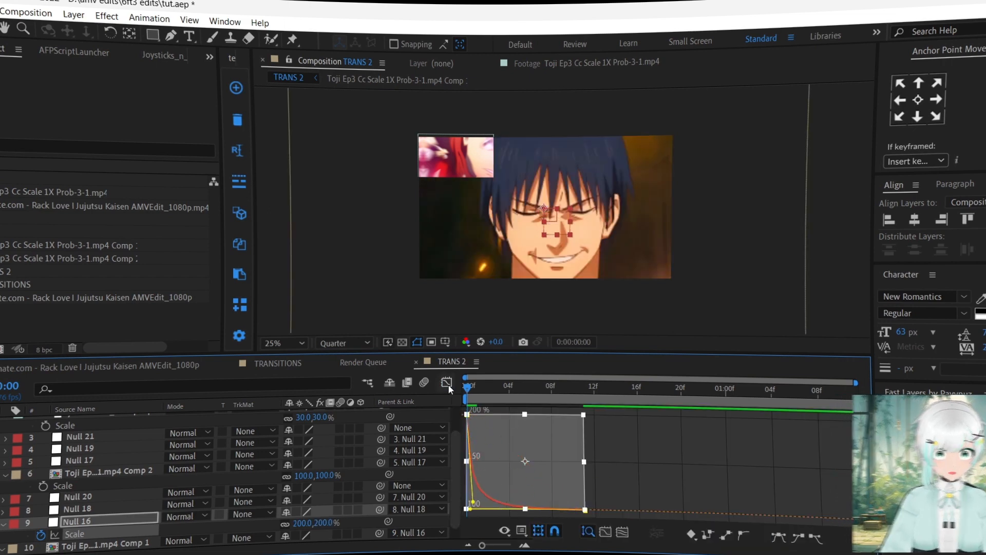
{"action": "left_click", "coordinate": [447, 384]}
Step: Keyframe Null 20's scale from 100% at frame 9 to 200% at frame 15, the end of the first clip
{"action": "left_click_drag", "start_coordinate": [478, 386], "coordinate": [563, 395]}
{"action": "left_click", "coordinate": [561, 488]}
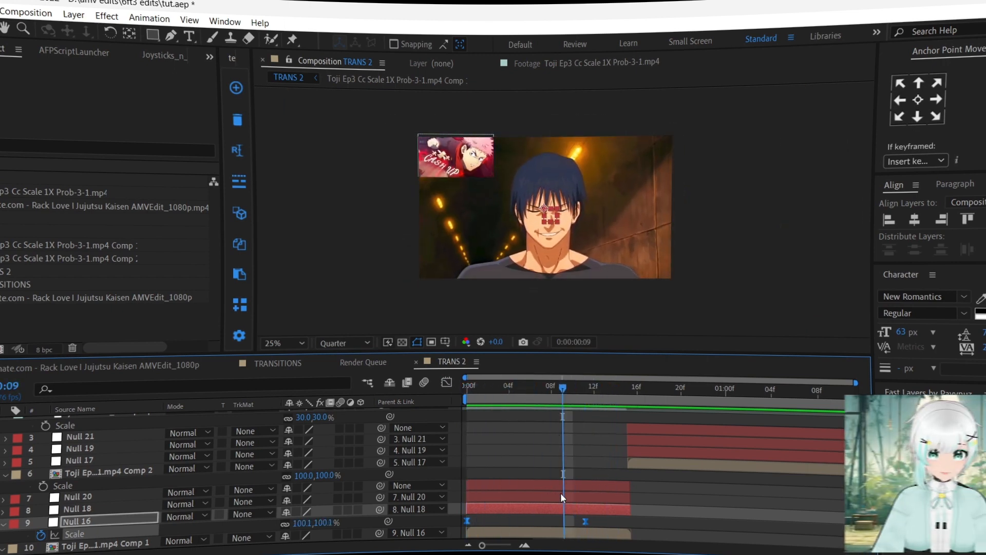
{"action": "key", "text": "s"}
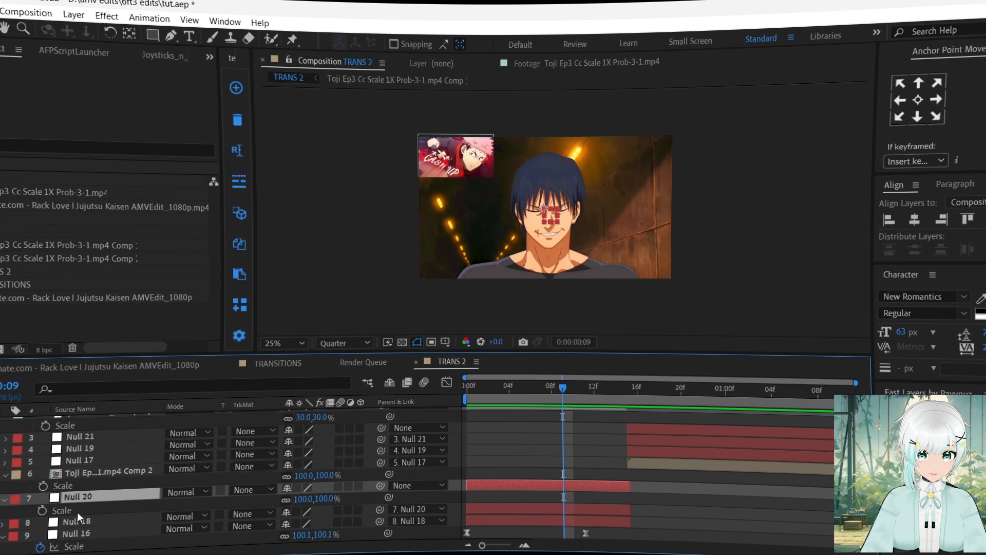
{"action": "left_click", "coordinate": [43, 511]}
{"action": "left_click", "coordinate": [615, 388]}
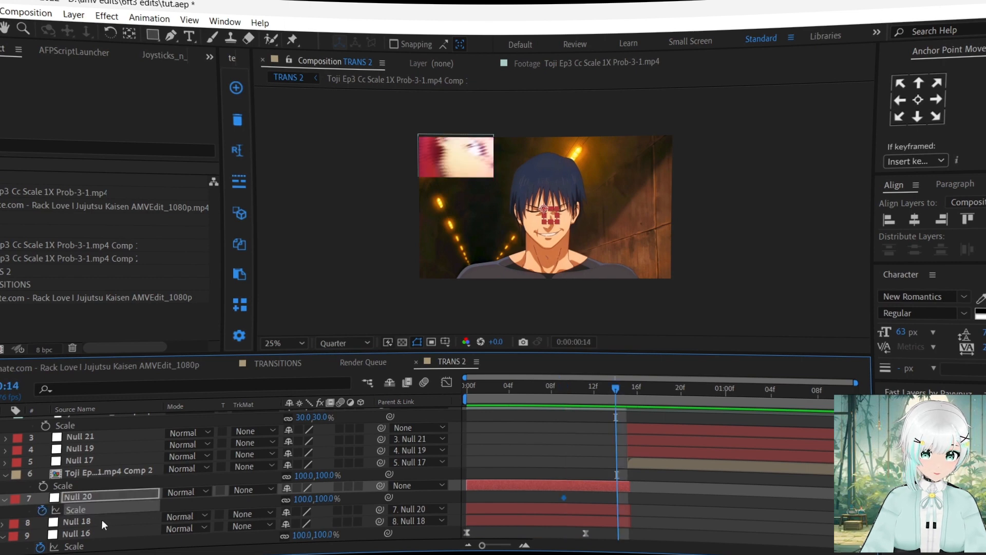
{"action": "left_click", "coordinate": [324, 498]}
{"action": "type", "text": "2"}
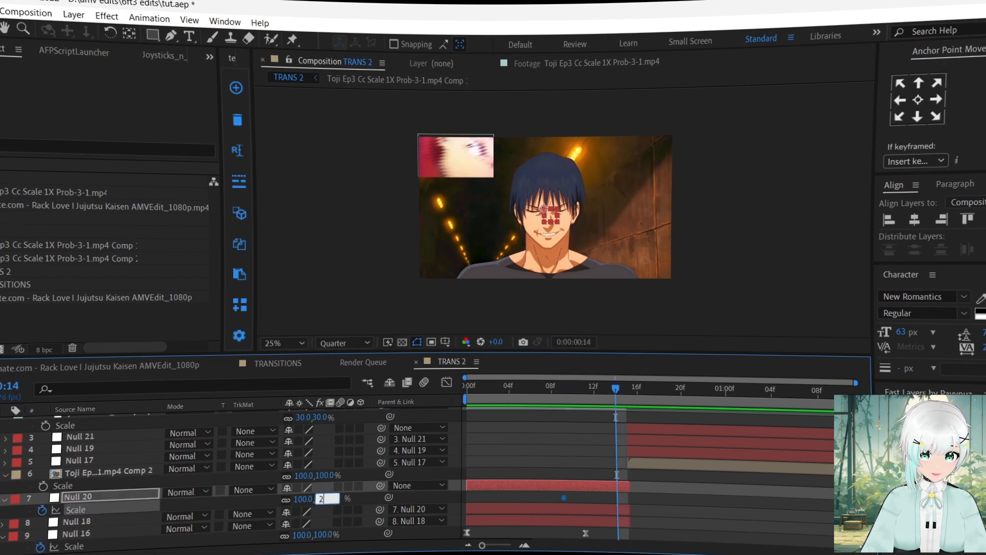
{"action": "type", "text": "00"}
{"action": "key", "text": "Return"}
{"action": "left_click_drag", "start_coordinate": [617, 499], "coordinate": [631, 498]}
Step: Shape Null 20's scale curve to start flat and rise steeply at the last keyframe, and preview the animation
{"action": "left_click", "coordinate": [452, 381]}
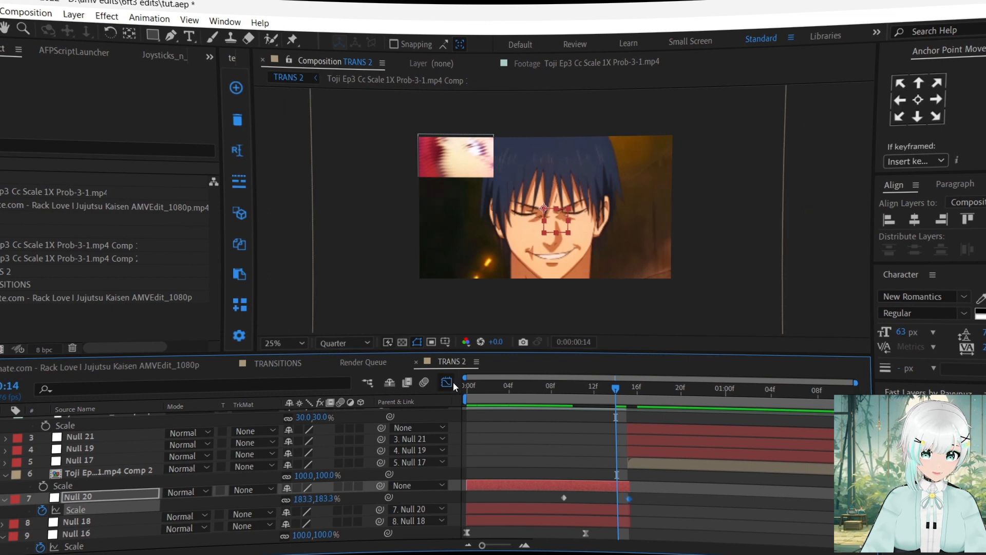
{"action": "left_click_drag", "start_coordinate": [648, 413], "coordinate": [560, 511]}
{"action": "left_click_drag", "start_coordinate": [616, 431], "coordinate": [624, 506]}
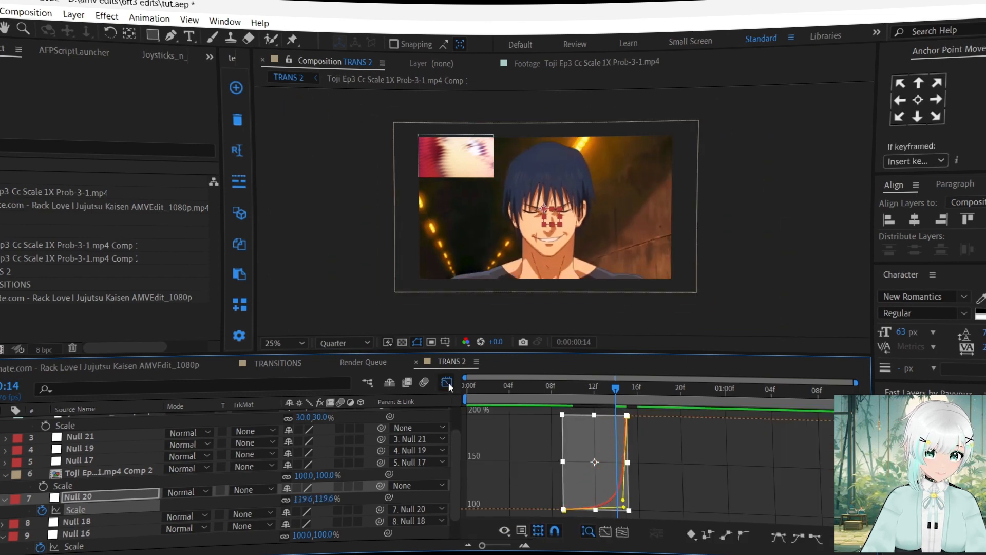
{"action": "left_click", "coordinate": [448, 382]}
{"action": "key", "text": "space"}
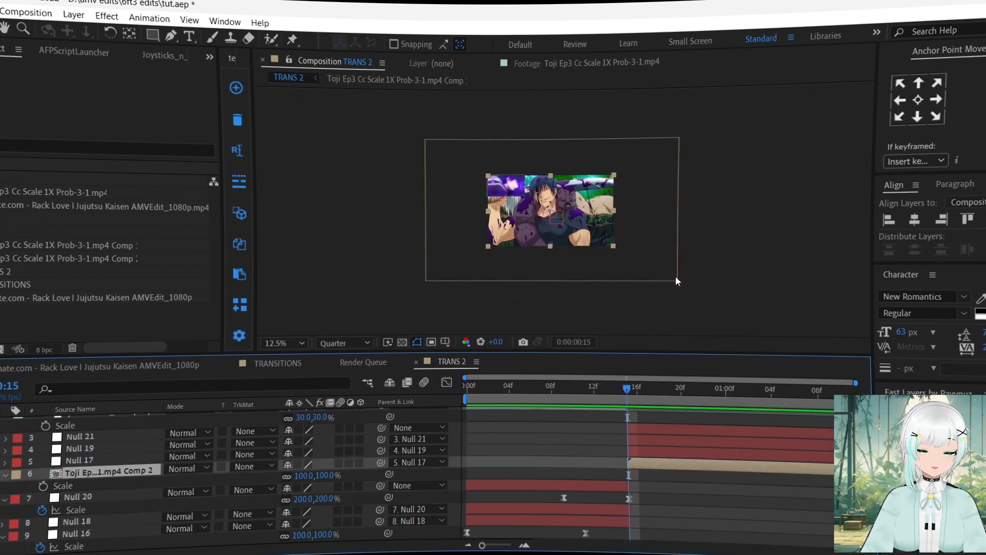
Step: Duplicate the second clip's Comp 2 layer and reveal the upper copy's Scale property
{"action": "left_click", "coordinate": [675, 280]}
{"action": "scroll", "coordinate": [686, 488], "scroll_direction": "up", "scroll_amount": 1}
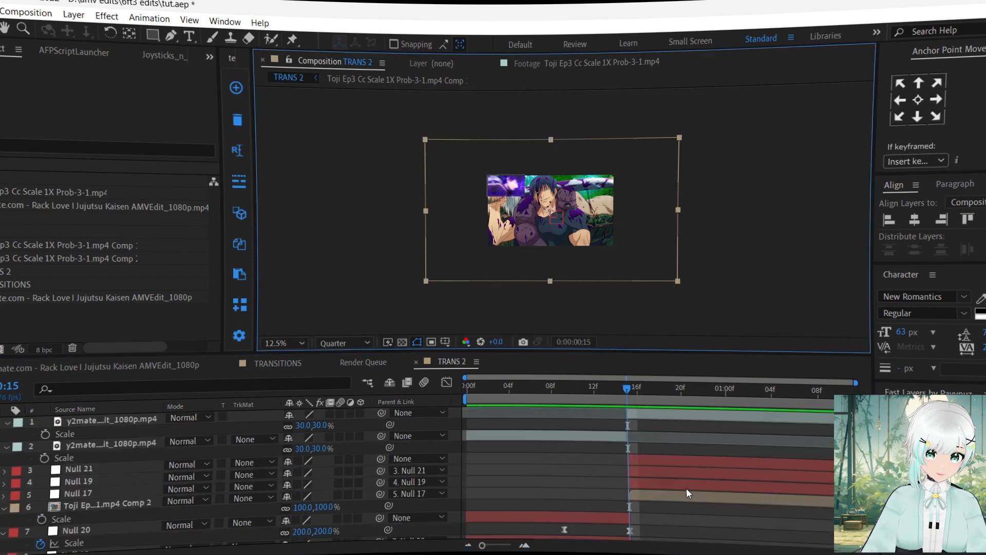
{"action": "scroll", "coordinate": [686, 488], "scroll_direction": "down", "scroll_amount": 3}
{"action": "scroll", "coordinate": [686, 489], "scroll_direction": "up", "scroll_amount": 3}
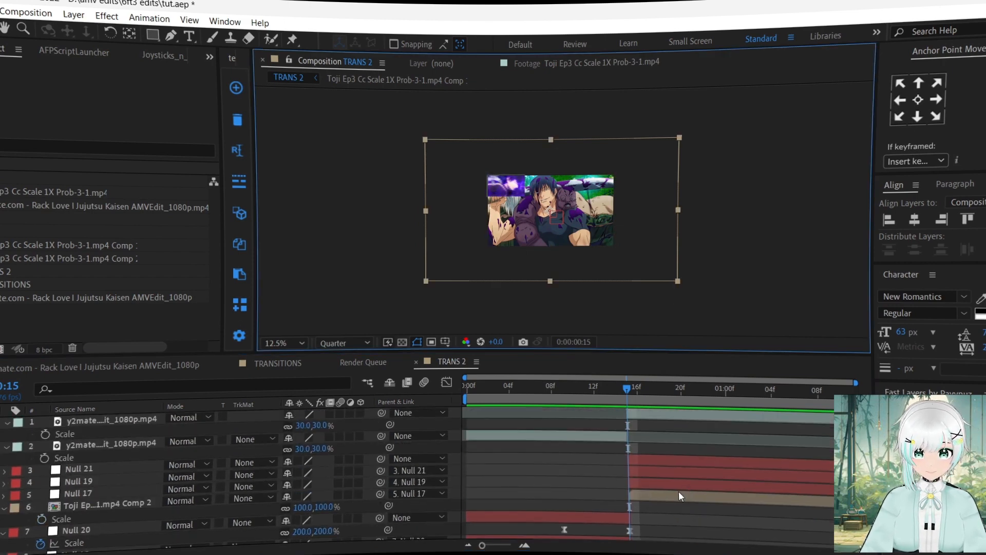
{"action": "left_click", "coordinate": [643, 494]}
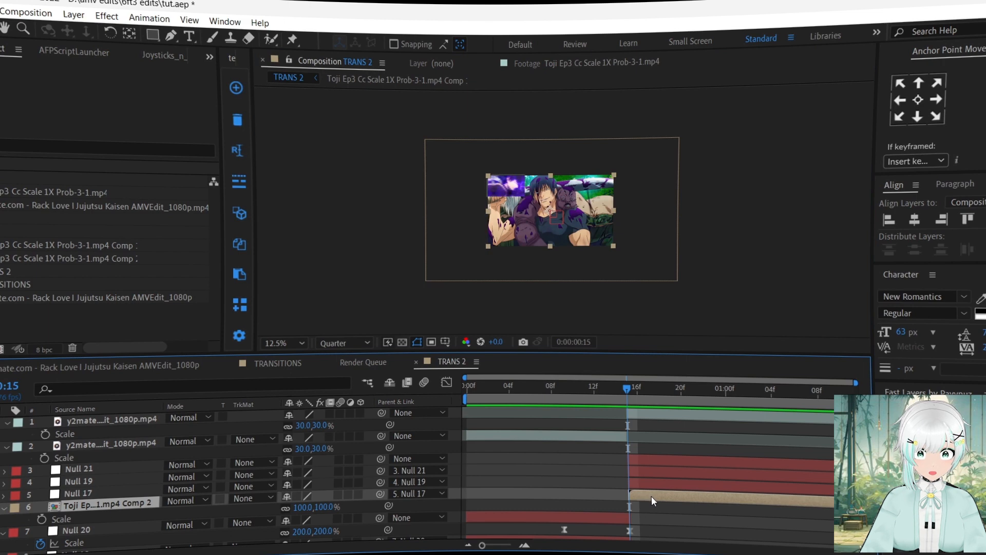
{"action": "key", "text": "ctrl+d"}
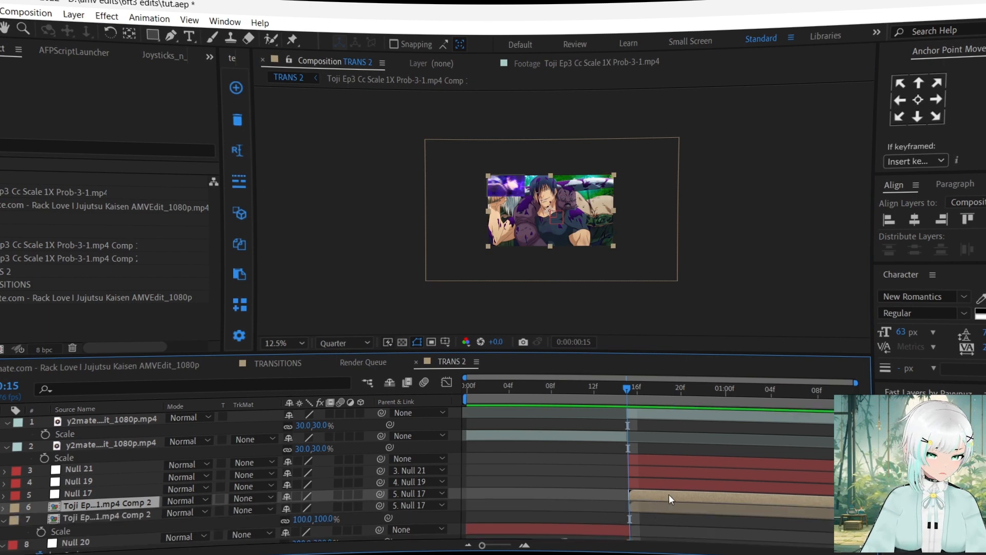
{"action": "key", "text": "s"}
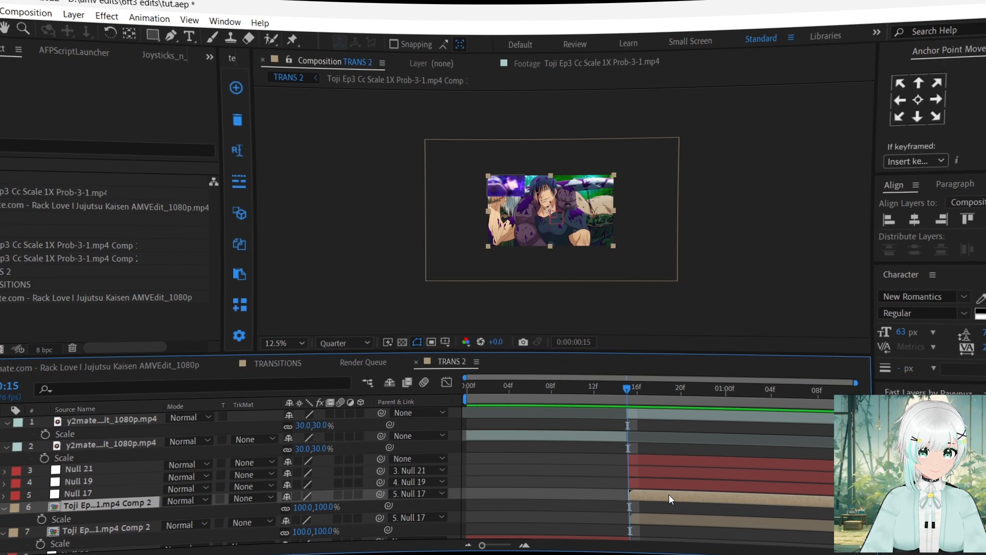
Step: Set the scale of the lower Comp 2 copy to 150%
{"action": "left_click", "coordinate": [652, 515]}
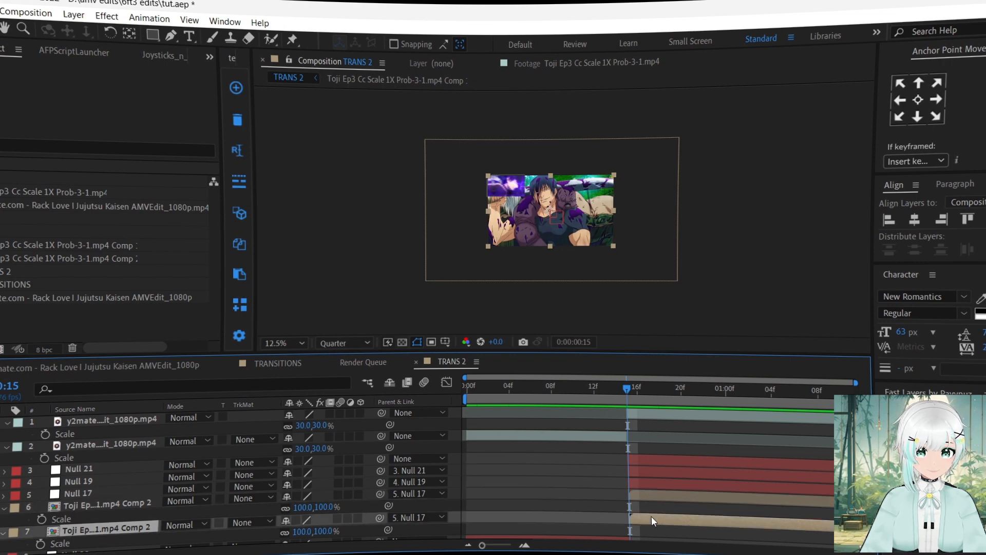
{"action": "key", "text": "s"}
{"action": "key", "text": "s"}
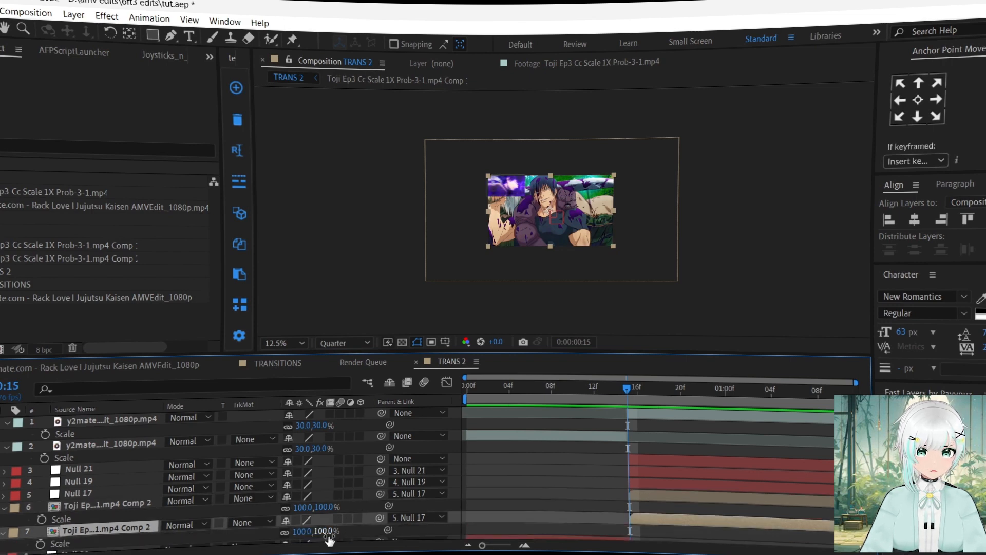
{"action": "left_click_drag", "start_coordinate": [326, 537], "coordinate": [368, 529]}
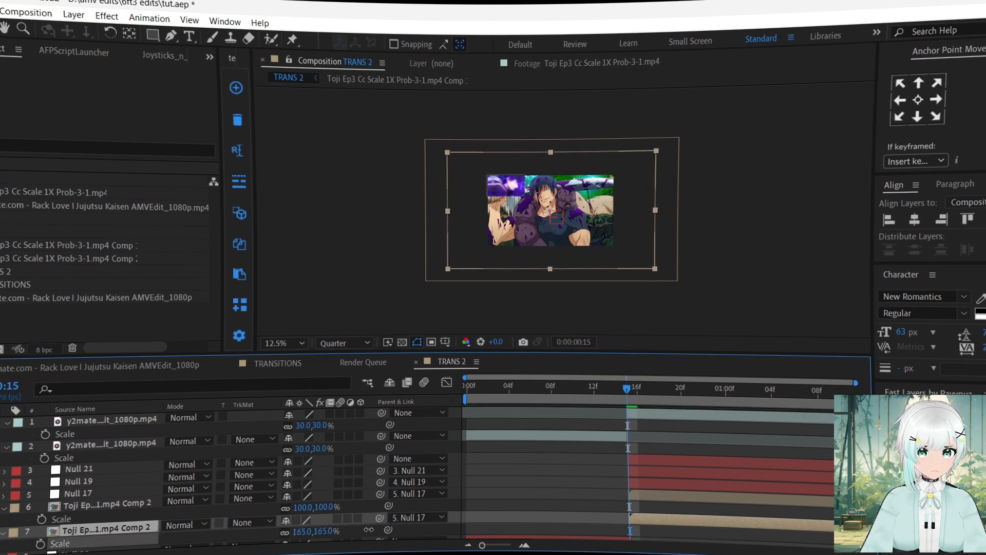
{"action": "key", "text": "Return"}
{"action": "left_click", "coordinate": [324, 532]}
{"action": "type", "text": "1"}
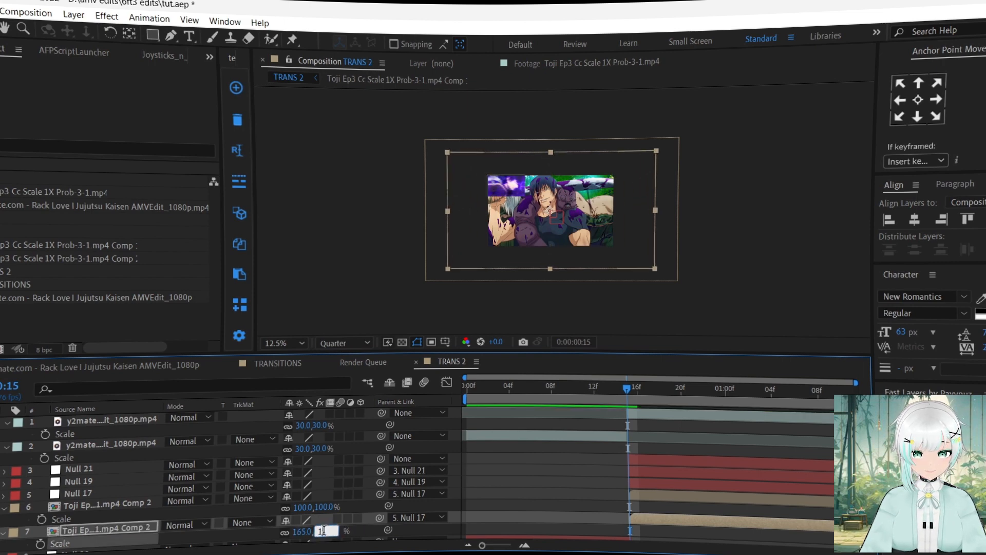
{"action": "type", "text": "50"}
{"action": "key", "text": "Return"}
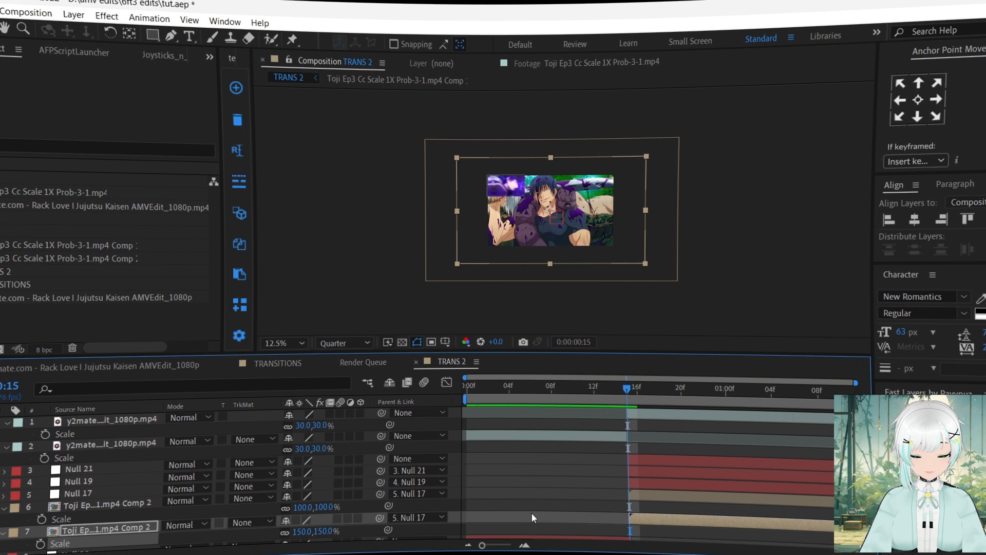
Step: Animate Null 17's scale from 50% at frame 15 to 100% at 1:03
{"action": "left_click", "coordinate": [638, 483]}
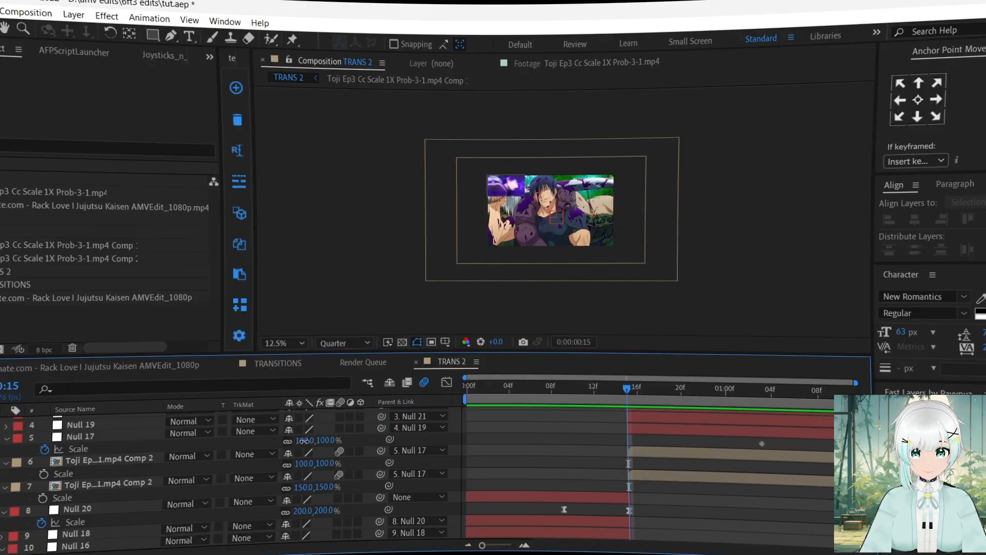
{"action": "left_click", "coordinate": [304, 441]}
{"action": "type", "text": "5"}
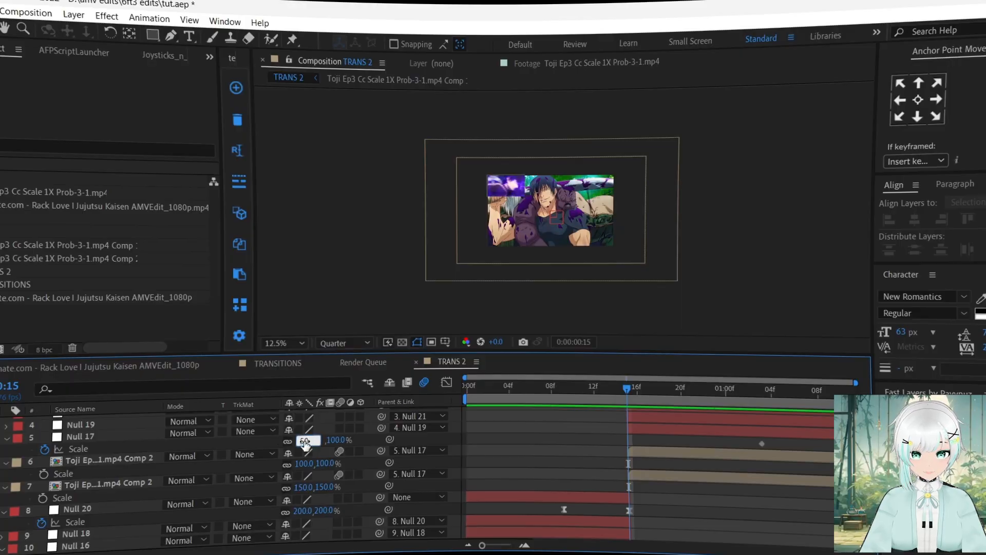
{"action": "type", "text": "0"}
{"action": "key", "text": "Return"}
Step: Ease Null 17's scale keyframes and shape the curve to rise steeply at the start and flatten toward the end
{"action": "left_click", "coordinate": [446, 382]}
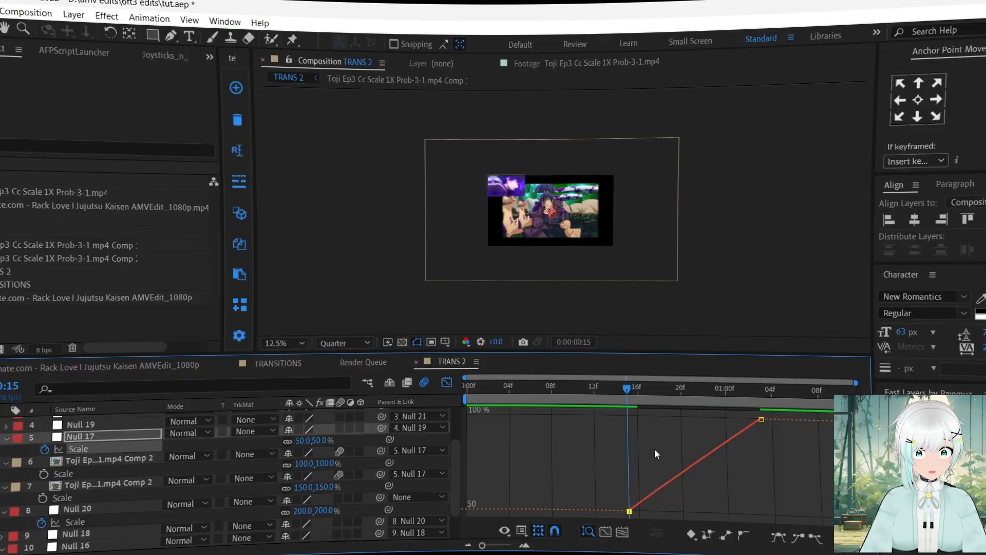
{"action": "left_click", "coordinate": [685, 473]}
{"action": "key", "text": "F9"}
{"action": "left_click_drag", "start_coordinate": [672, 512], "coordinate": [629, 421]}
{"action": "left_click_drag", "start_coordinate": [714, 419], "coordinate": [622, 417]}
{"action": "key", "text": "shift+F3"}
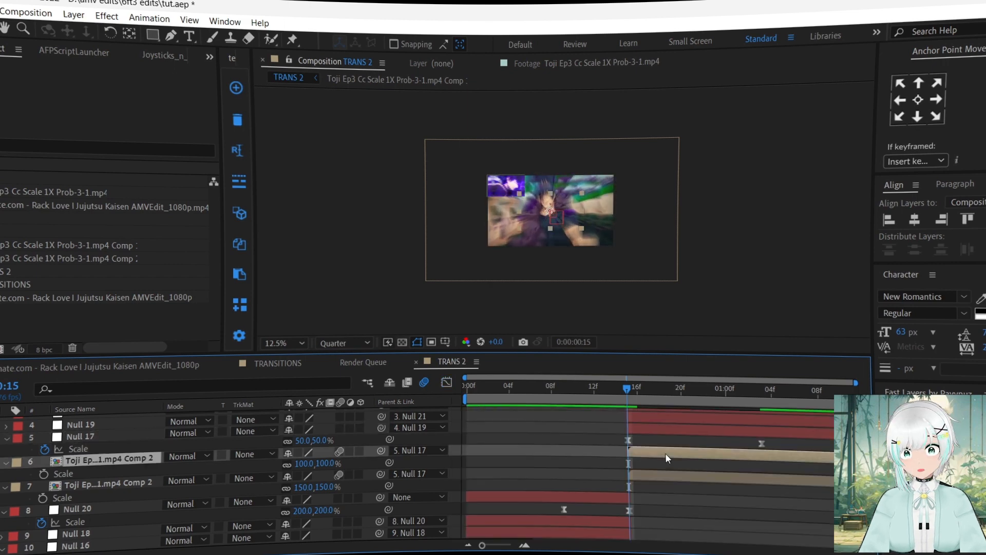
{"action": "left_click", "coordinate": [316, 440]}
{"action": "type", "text": "75"}
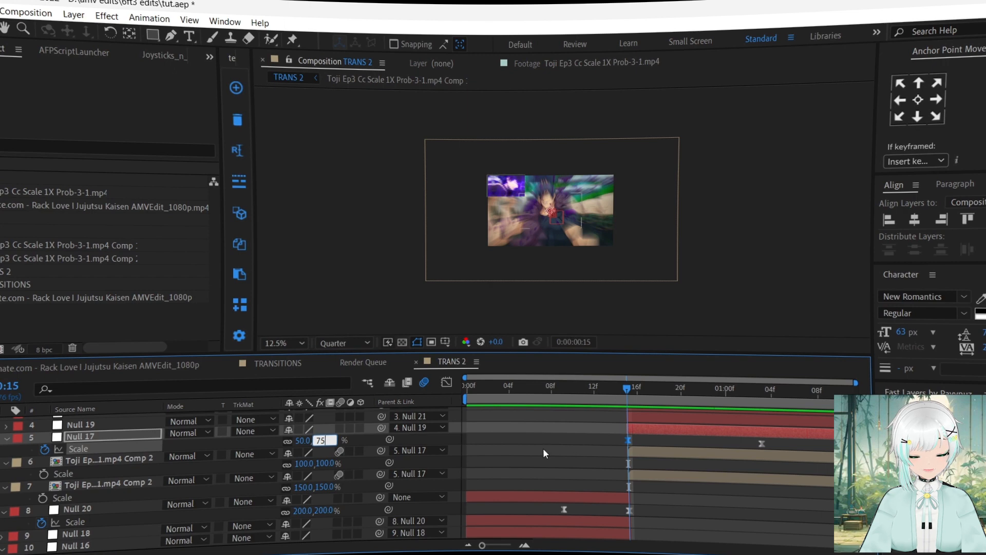
{"action": "left_click", "coordinate": [544, 449]}
{"action": "key", "text": "ctrl+z"}
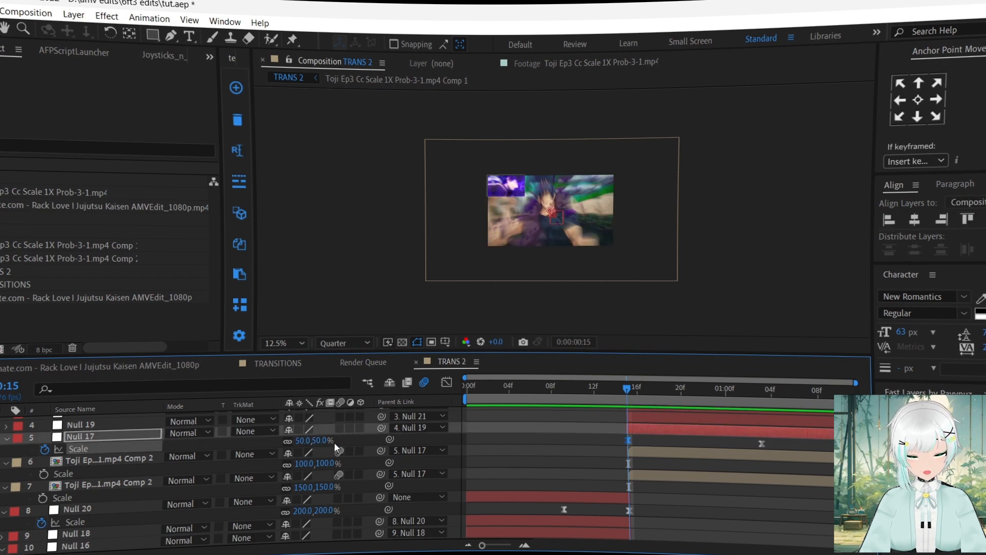
Step: Set Null 17's scale keyframe at frame 15 to 75% and check its curve in the graph editor
{"action": "left_click", "coordinate": [322, 440]}
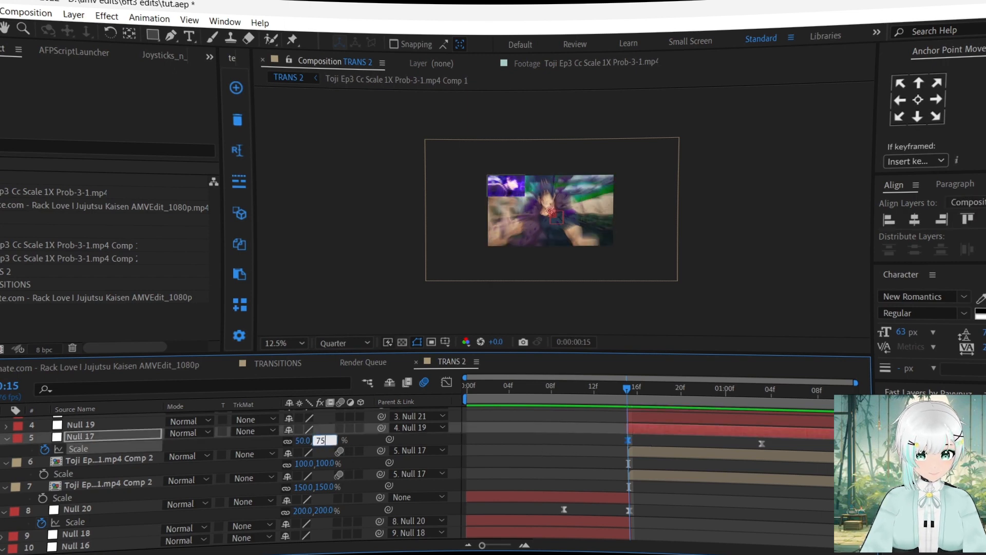
{"action": "key", "text": "Return"}
{"action": "left_click", "coordinate": [446, 381]}
{"action": "left_click", "coordinate": [446, 382]}
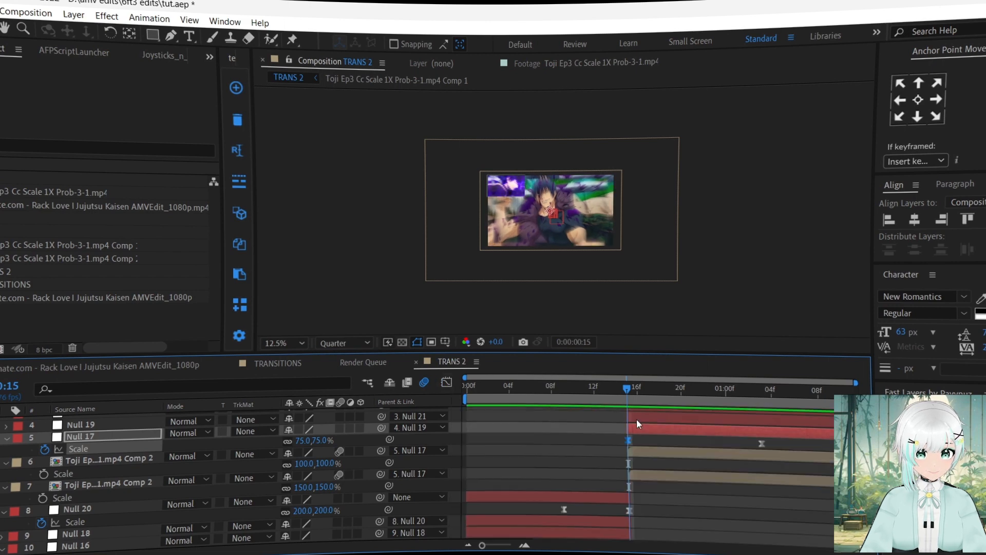
Step: Set Null 17's scale keyframe at 1:03 to 120%
{"action": "left_click_drag", "start_coordinate": [625, 389], "coordinate": [761, 400]}
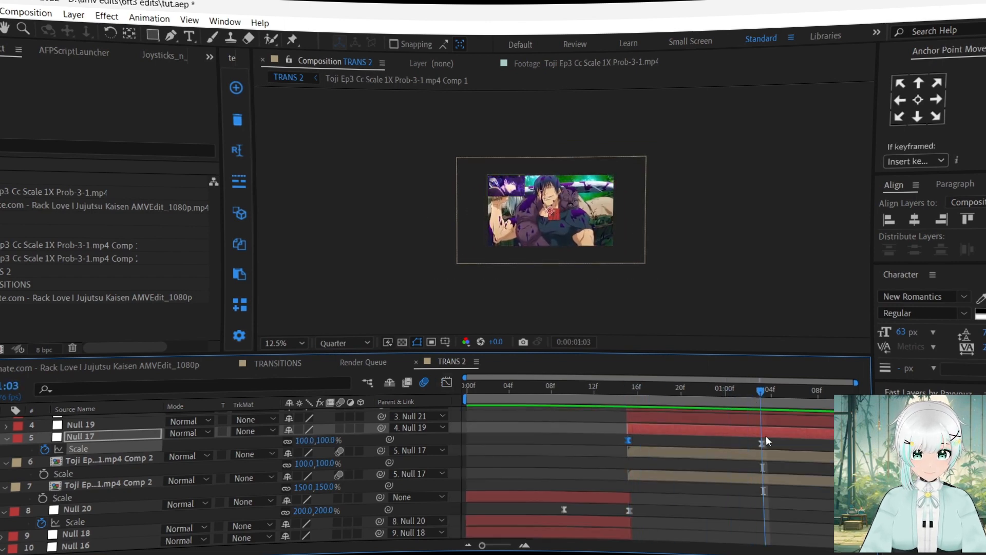
{"action": "scroll", "coordinate": [616, 251], "scroll_direction": "up", "scroll_amount": 2}
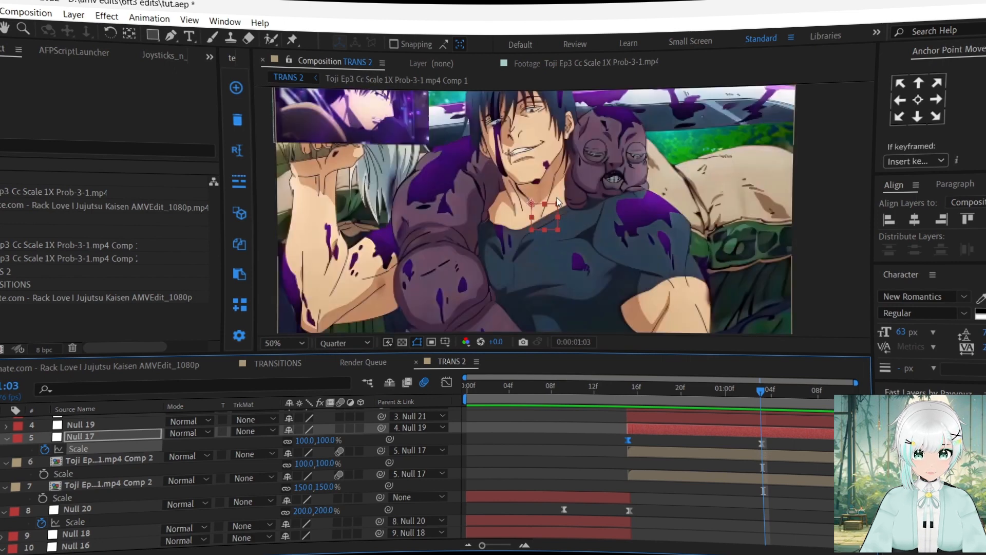
{"action": "scroll", "coordinate": [568, 214], "scroll_direction": "down", "scroll_amount": 1}
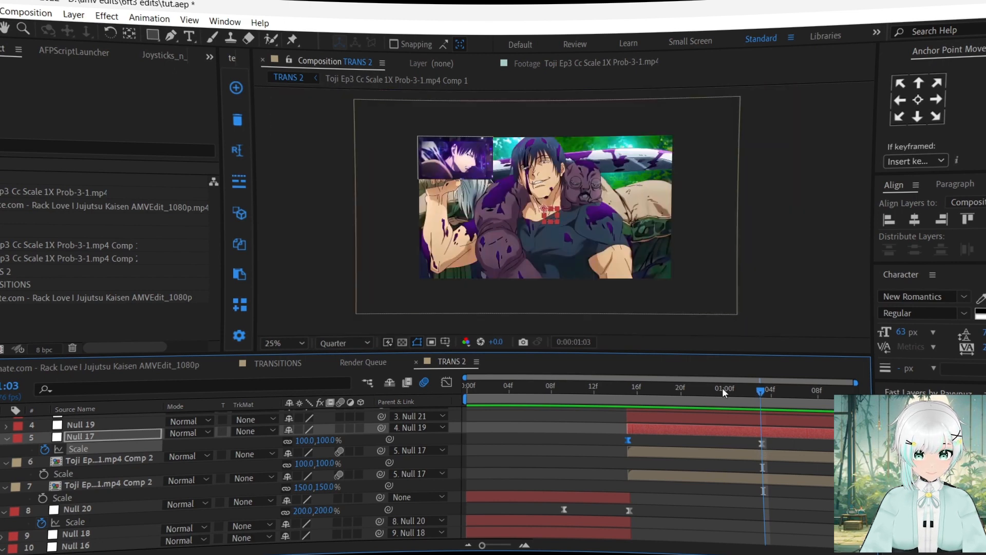
{"action": "left_click_drag", "start_coordinate": [723, 390], "coordinate": [755, 391]}
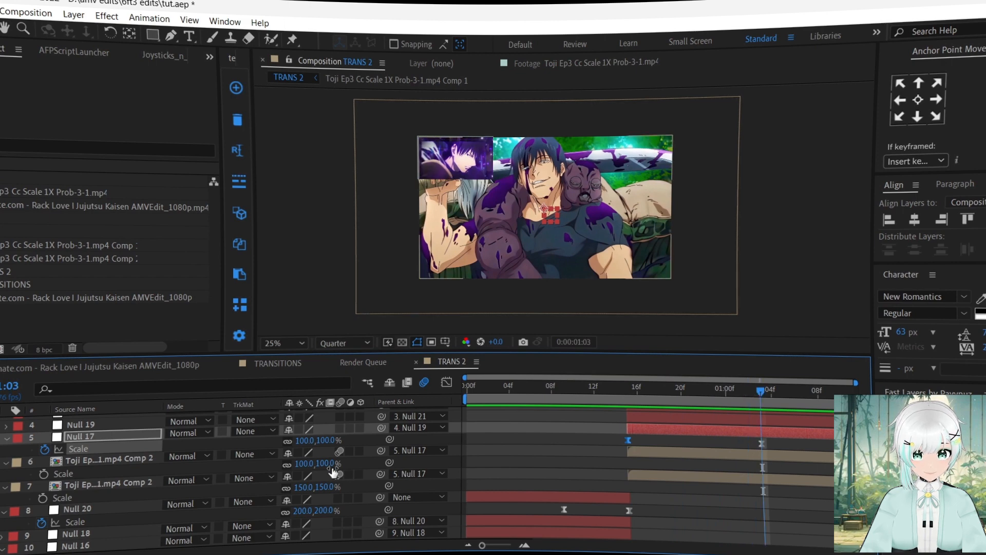
{"action": "left_click", "coordinate": [327, 440]}
{"action": "type", "text": "12"}
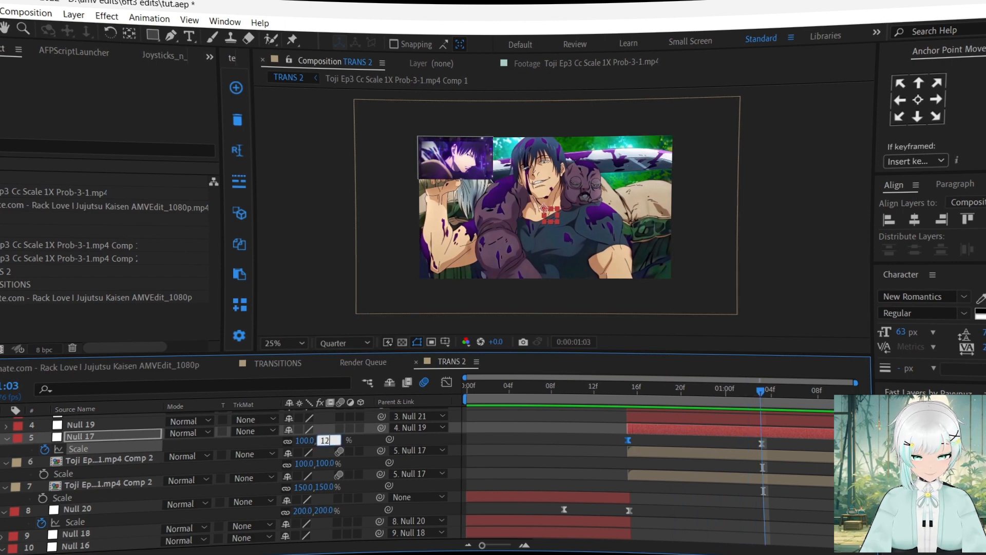
{"action": "type", "text": "0"}
{"action": "key", "text": "Return"}
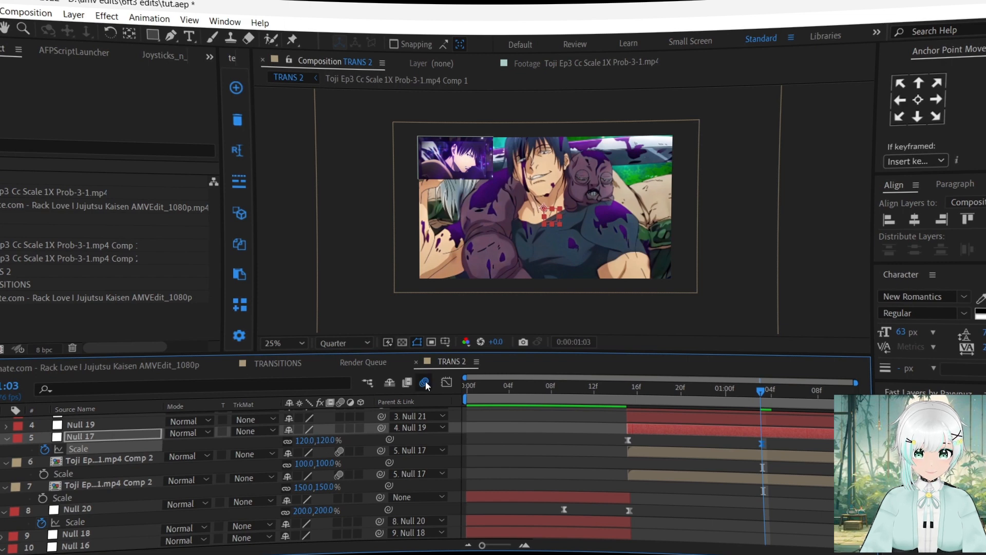
Step: Adjust Null 17's scale curve in the graph editor so it rises steeply right after frame 15
{"action": "left_click", "coordinate": [448, 384]}
{"action": "left_click_drag", "start_coordinate": [631, 457], "coordinate": [629, 423]}
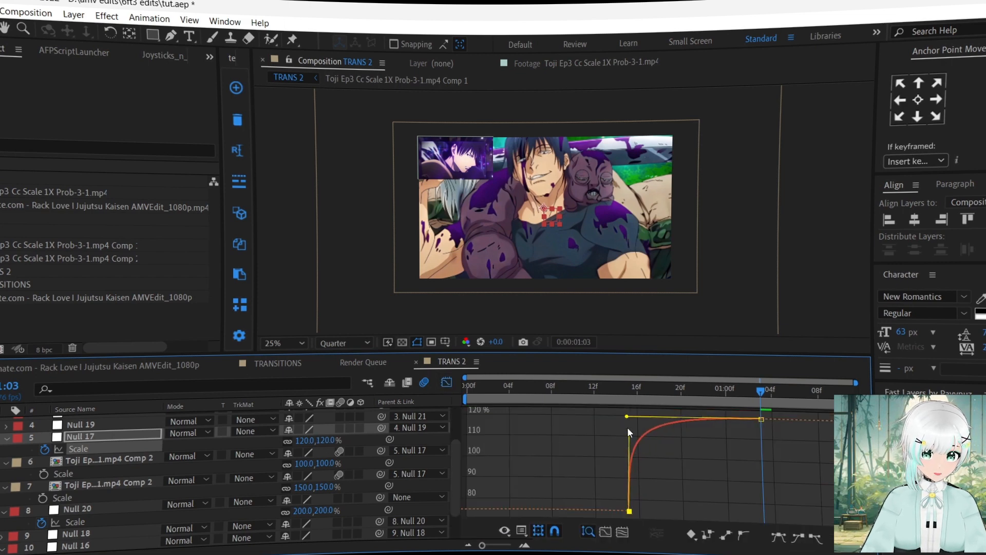
{"action": "left_click", "coordinate": [448, 384]}
Step: Animate Null 19's scale from 100% at frame 22 to 50% at 1:07
{"action": "left_click_drag", "start_coordinate": [629, 387], "coordinate": [708, 399]}
{"action": "key", "text": "ctrl+Up"}
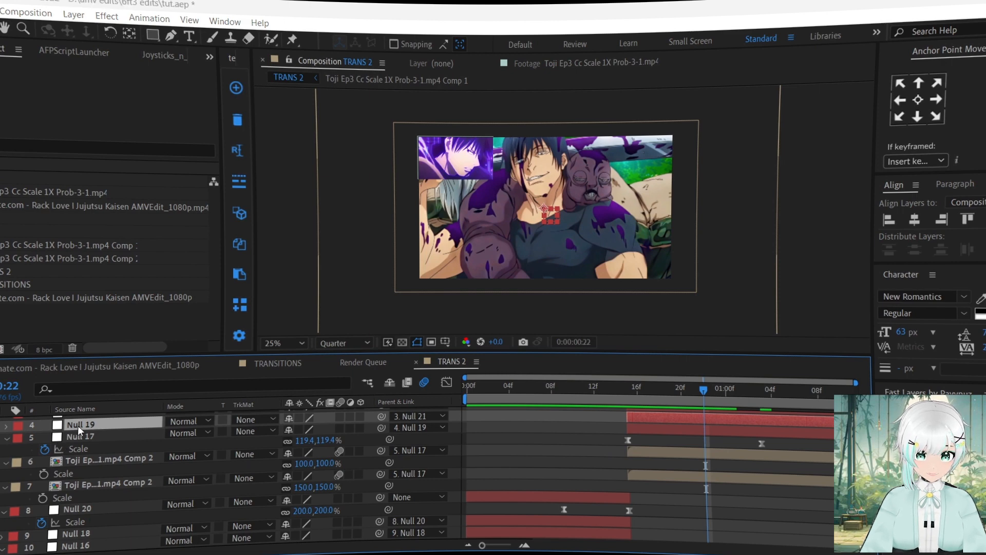
{"action": "key", "text": "s"}
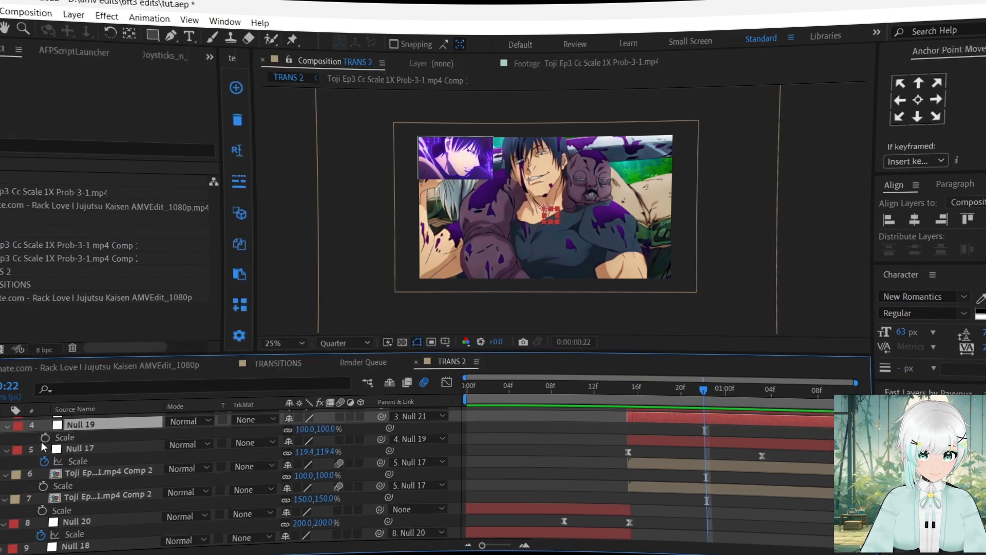
{"action": "left_click", "coordinate": [45, 437]}
{"action": "left_click_drag", "start_coordinate": [812, 389], "coordinate": [803, 389]}
{"action": "left_click_drag", "start_coordinate": [328, 434], "coordinate": [297, 430]}
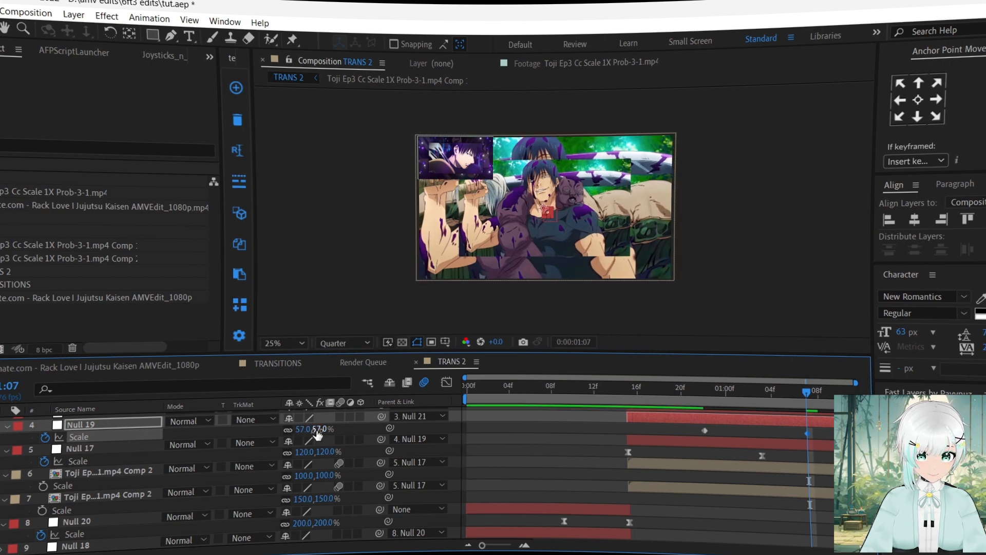
{"action": "scroll", "coordinate": [317, 434], "scroll_direction": "up", "scroll_amount": 2}
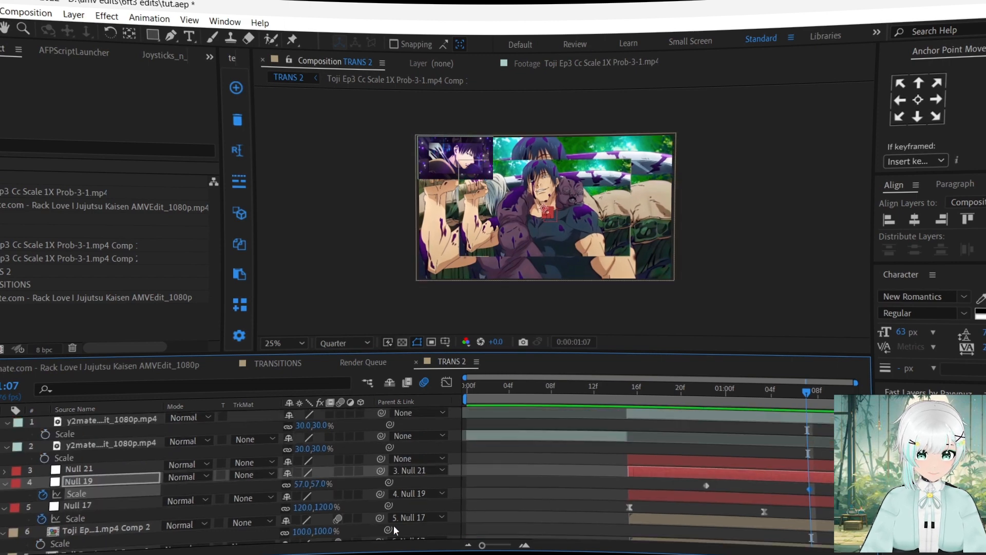
{"action": "left_click", "coordinate": [317, 484]}
{"action": "type", "text": "50"}
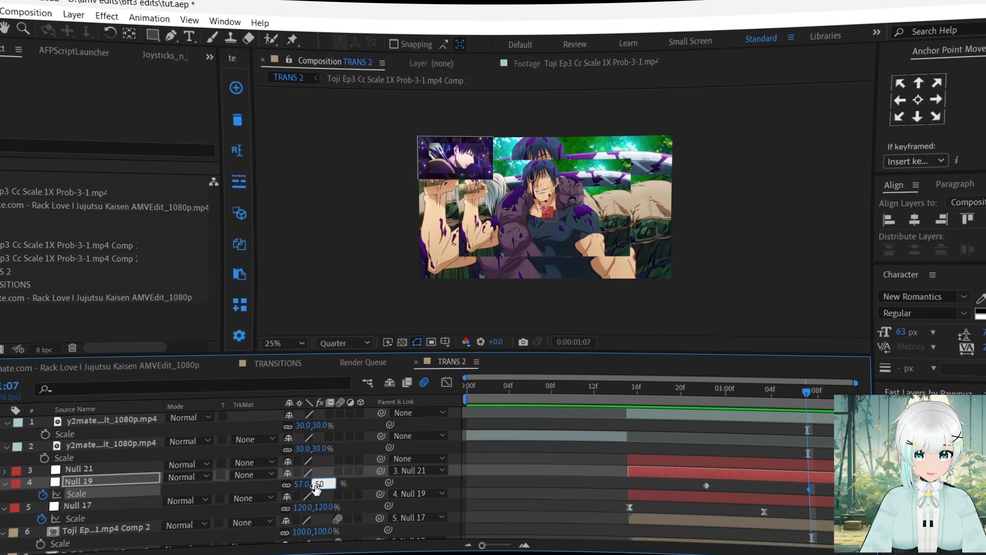
{"action": "key", "text": "Return"}
Step: Set the scale of the lower Comp 2 copy to 175%
{"action": "scroll", "coordinate": [821, 507], "scroll_direction": "down", "scroll_amount": 1}
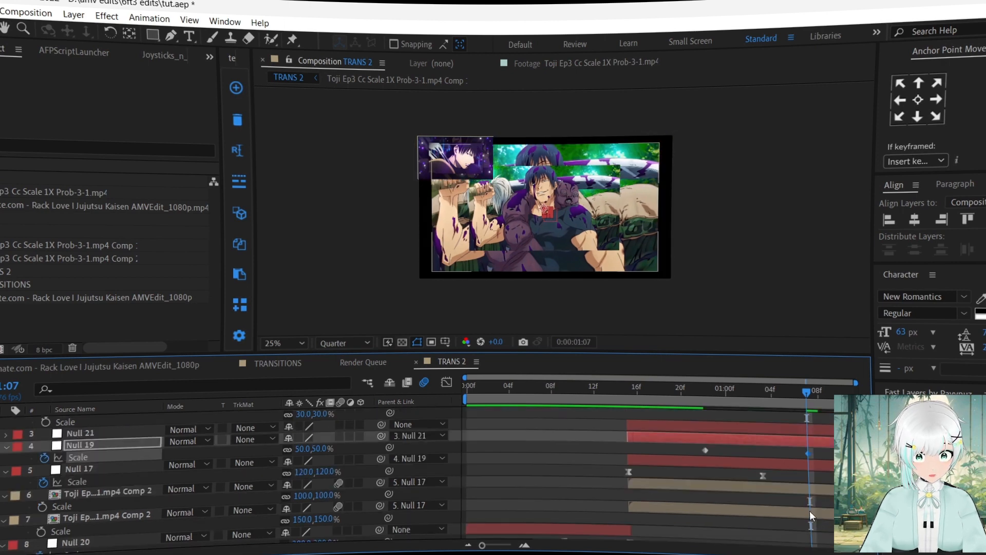
{"action": "left_click", "coordinate": [810, 511]}
{"action": "left_click", "coordinate": [325, 518]}
{"action": "type", "text": "1"}
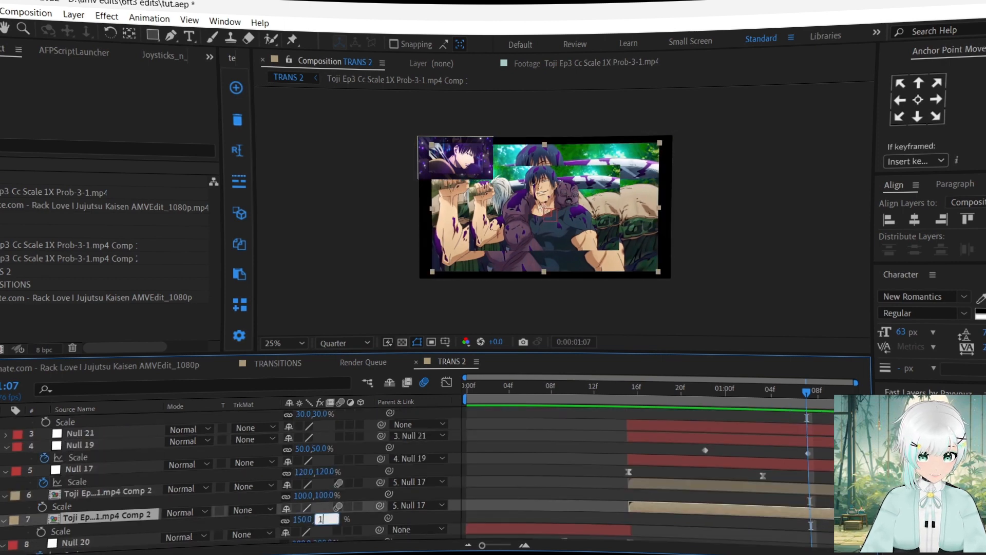
{"action": "type", "text": "75"}
{"action": "key", "text": "Return"}
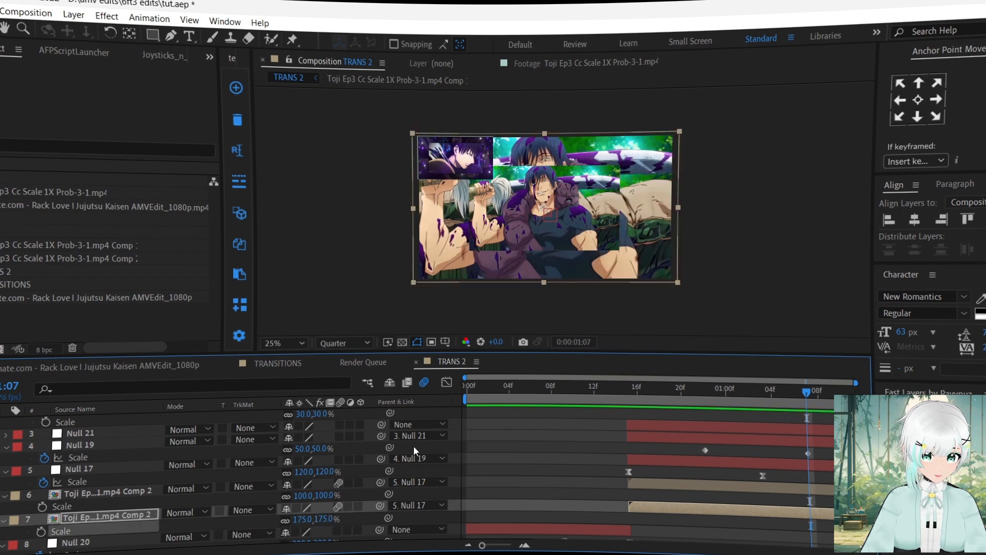
Step: Ease Null 19's scale keyframes and shape the speed curve to move fast early and slow down toward the end
{"action": "left_click", "coordinate": [111, 455]}
{"action": "left_click", "coordinate": [446, 382]}
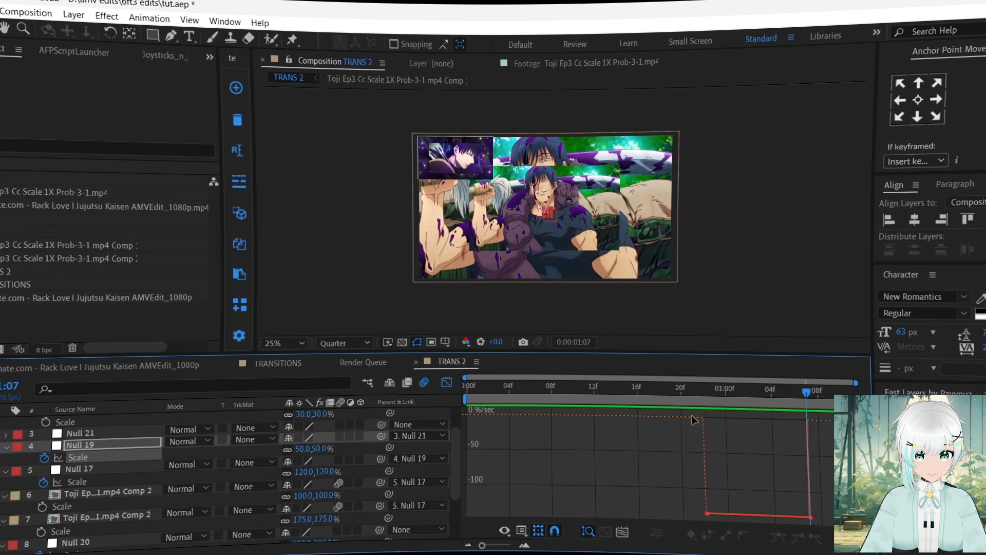
{"action": "left_click_drag", "start_coordinate": [665, 417], "coordinate": [826, 529]}
{"action": "left_click", "coordinate": [781, 537]}
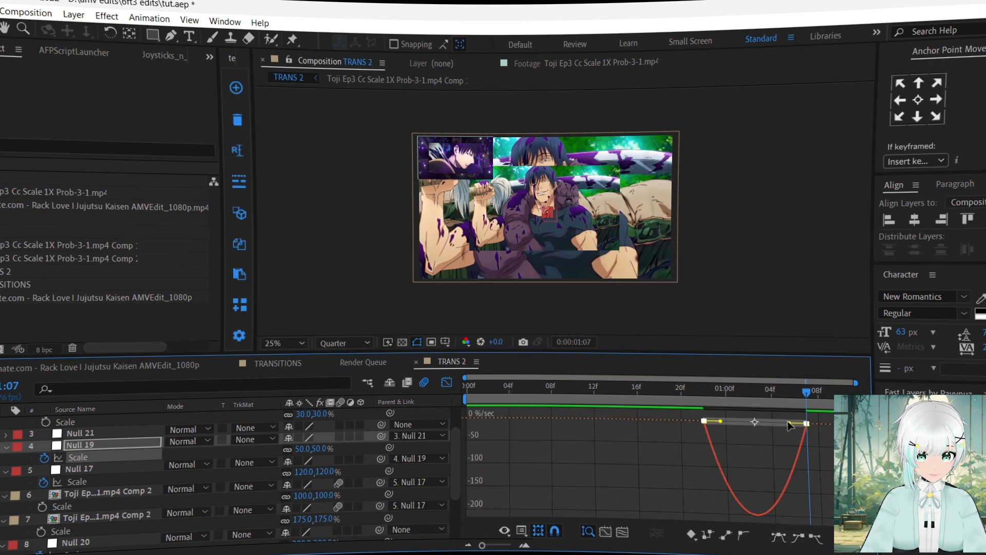
{"action": "left_click_drag", "start_coordinate": [790, 424], "coordinate": [735, 421]}
{"action": "left_click", "coordinate": [446, 382]}
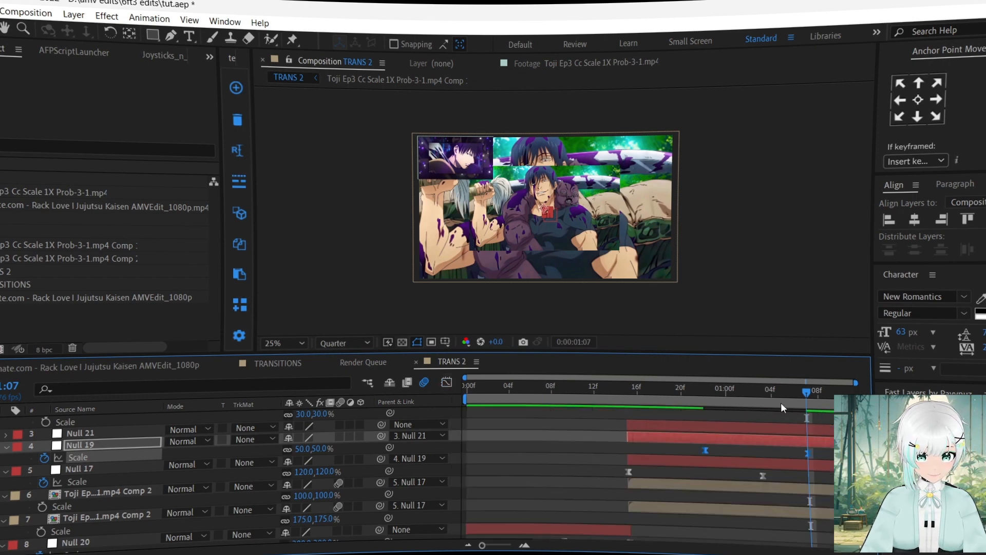
Step: Animate Null 21's scale from 100% at 1:05 to 200% at 1:10
{"action": "left_click_drag", "start_coordinate": [791, 392], "coordinate": [781, 393]}
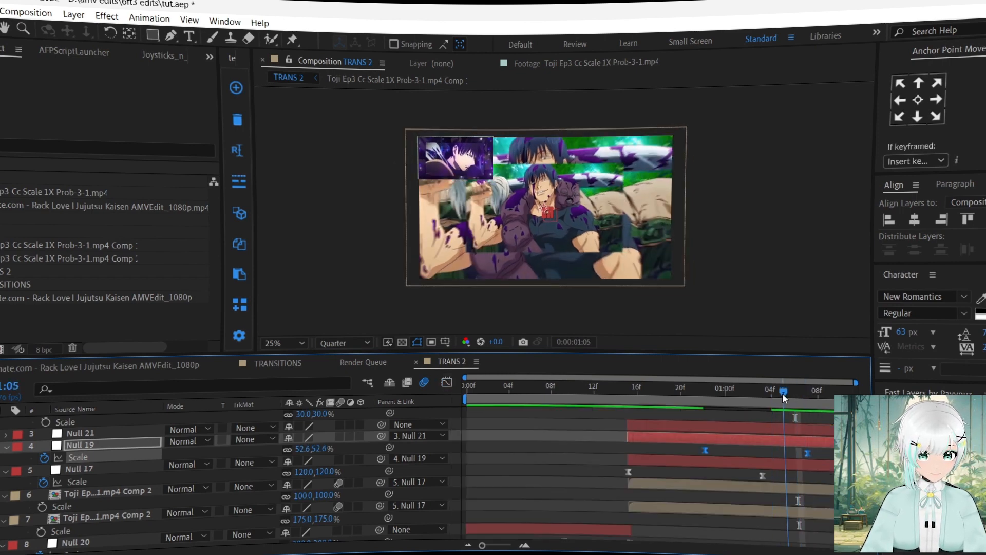
{"action": "left_click", "coordinate": [793, 427]}
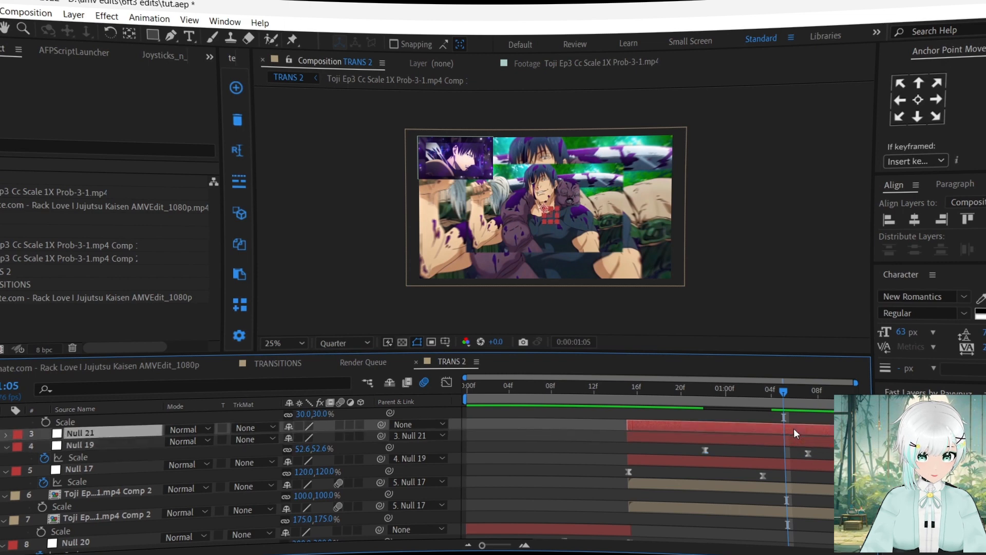
{"action": "key", "text": "s"}
{"action": "left_click", "coordinate": [45, 446]}
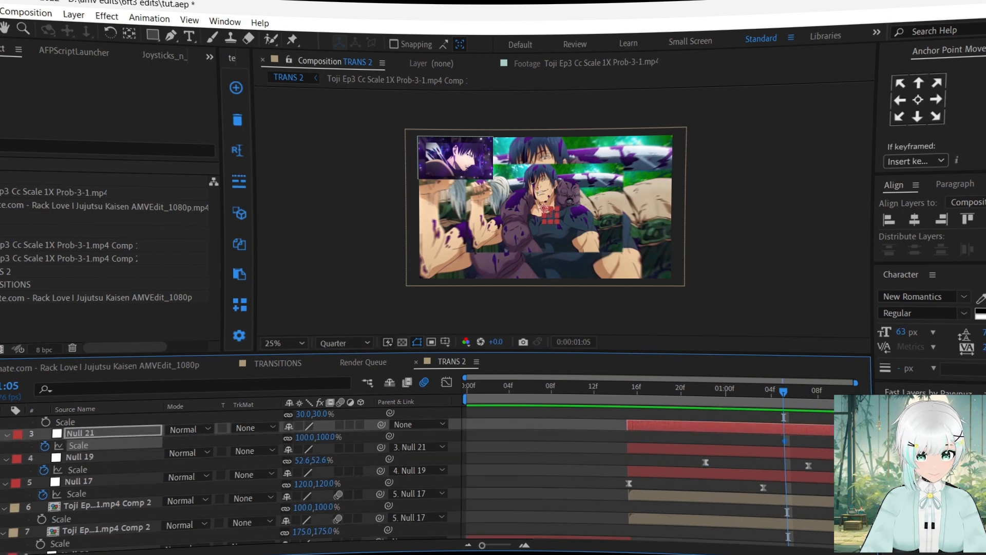
{"action": "left_click_drag", "start_coordinate": [832, 392], "coordinate": [841, 392]}
{"action": "left_click", "coordinate": [319, 437]}
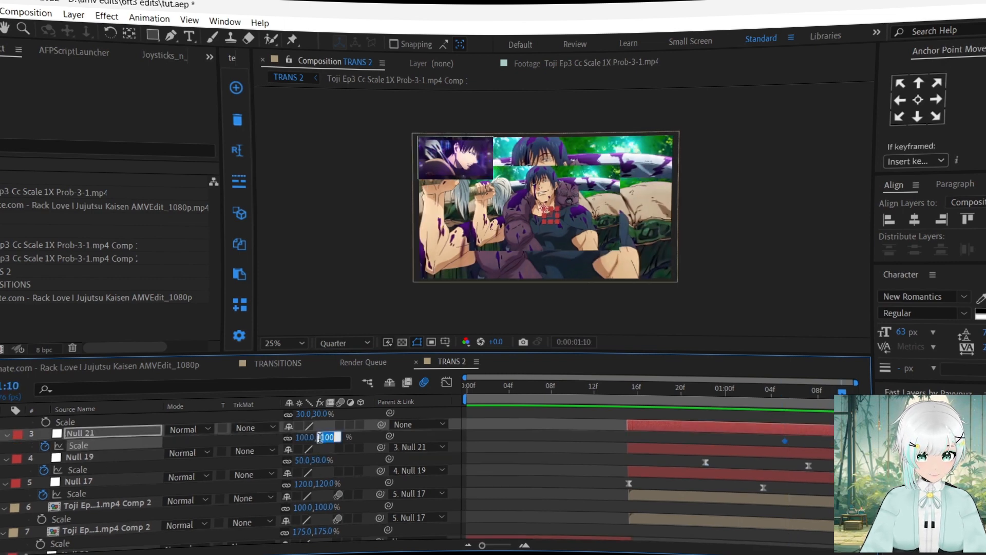
{"action": "type", "text": "200"}
{"action": "key", "text": "Return"}
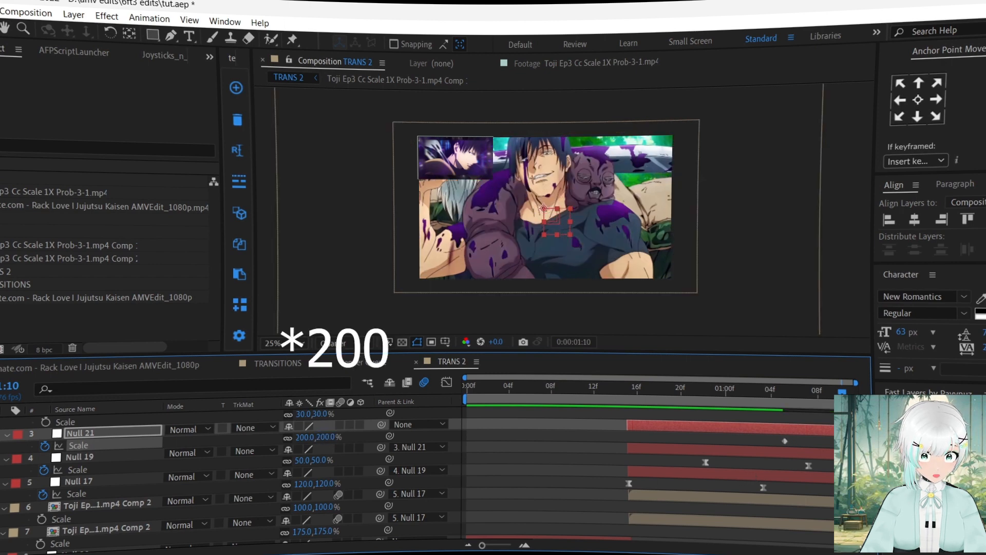
Step: Move Null 21's 200% scale keyframe later and ease its curve to start slowly and accelerate
{"action": "key", "text": "alt+Right"}
{"action": "left_click", "coordinate": [446, 382]}
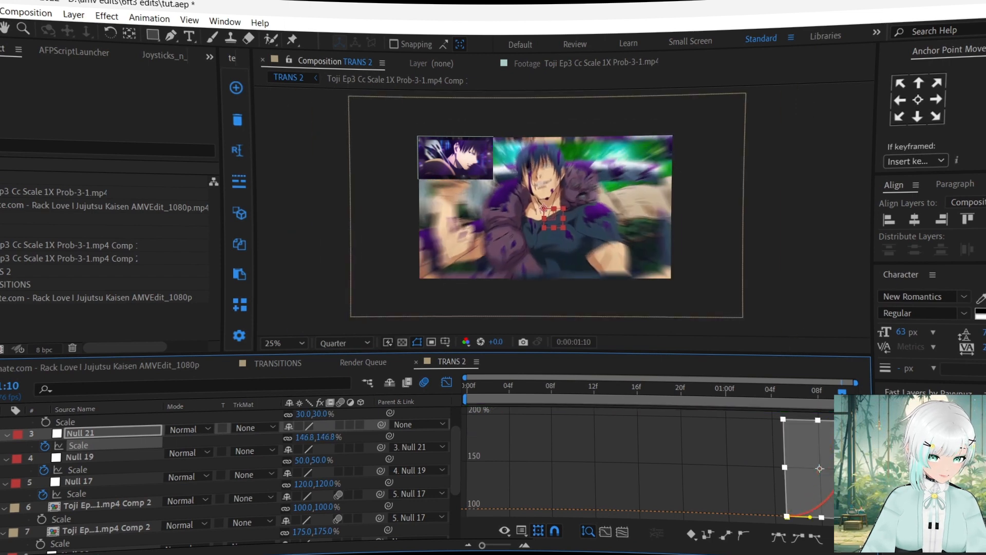
{"action": "left_click_drag", "start_coordinate": [810, 516], "coordinate": [832, 516]}
{"action": "left_click", "coordinate": [447, 383]}
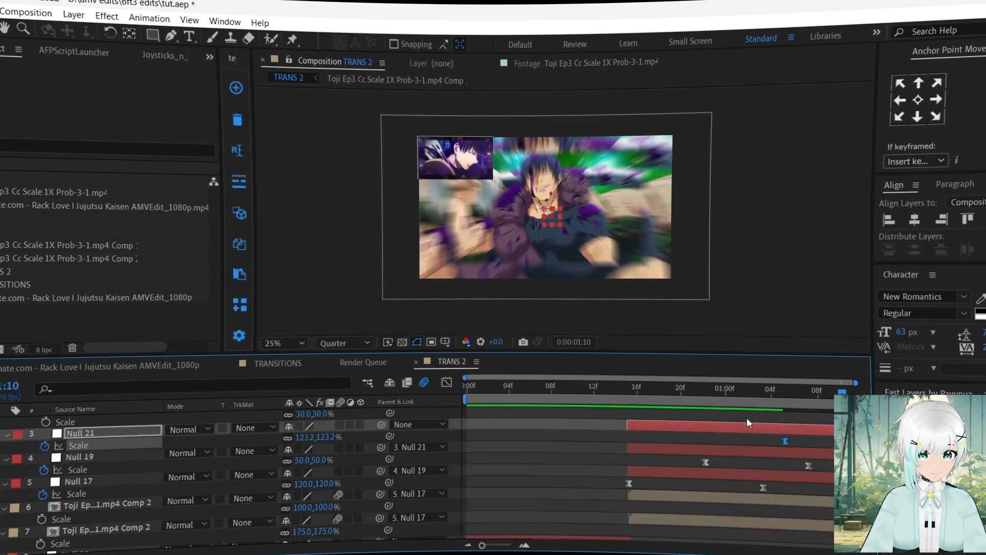
Step: Spread Null 19's scale keyframes apart, the first to about frame 19 and the last to about 1:09, and preview the transition
{"action": "left_click_drag", "start_coordinate": [707, 461], "coordinate": [677, 462]}
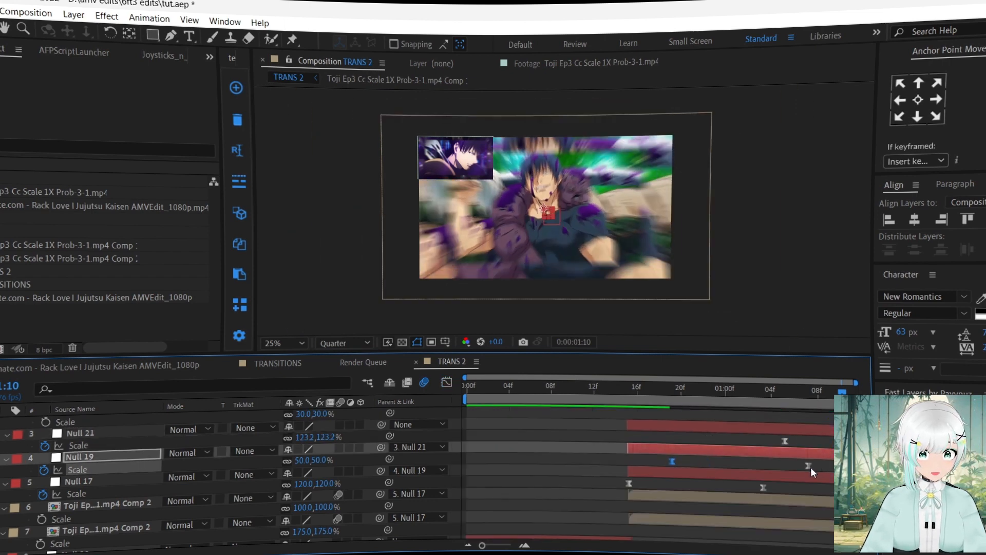
{"action": "left_click_drag", "start_coordinate": [810, 466], "coordinate": [833, 466]}
{"action": "left_click", "coordinate": [670, 389]}
{"action": "key", "text": "space"}
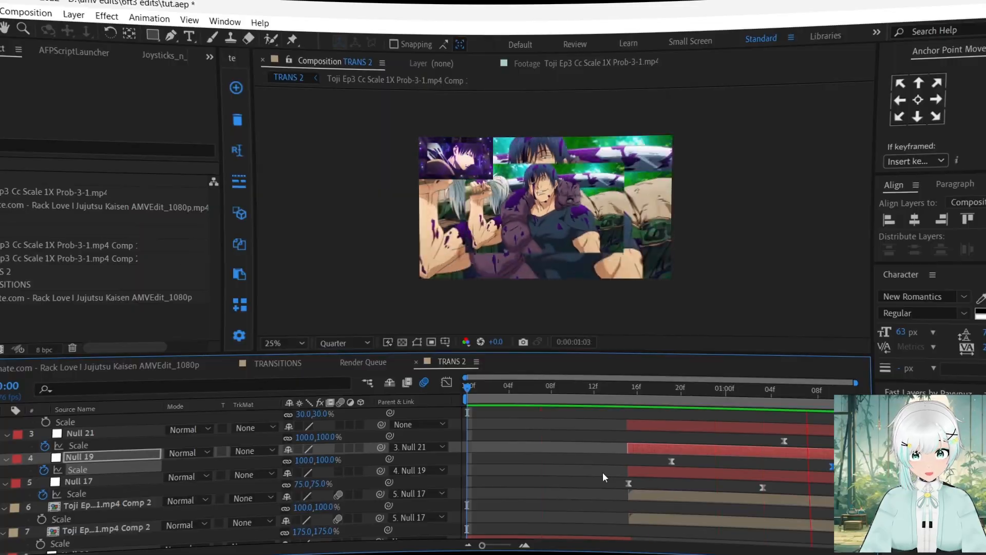
Step: Separate the Comp 1 layer's position into X and Y and enable keyframing for both at frame 0
{"action": "left_click_drag", "start_coordinate": [532, 386], "coordinate": [467, 392]}
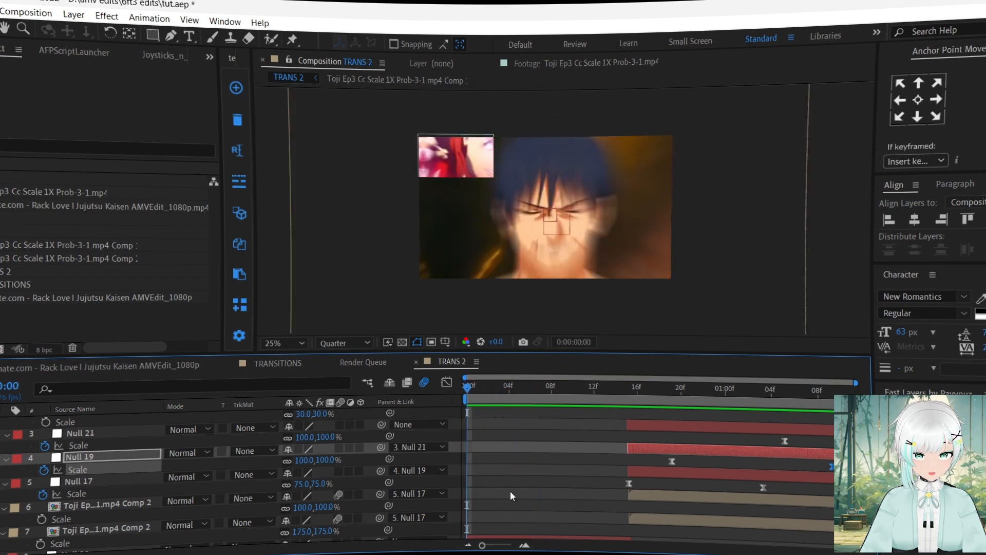
{"action": "scroll", "coordinate": [510, 491], "scroll_direction": "down", "scroll_amount": 3}
{"action": "key", "text": "p"}
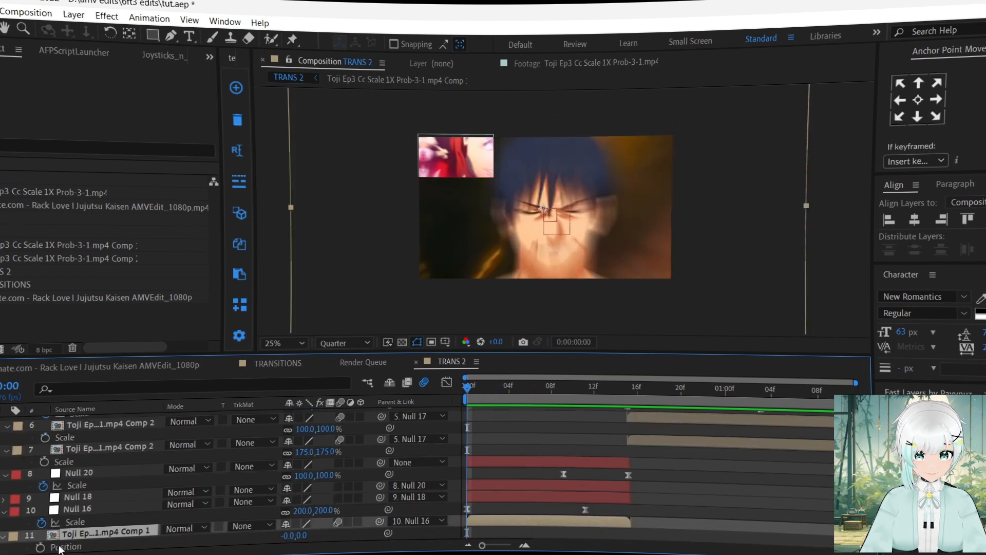
{"action": "right_click", "coordinate": [66, 544]}
{"action": "left_click", "coordinate": [152, 373]}
{"action": "left_click", "coordinate": [40, 535]}
{"action": "left_click", "coordinate": [40, 547]}
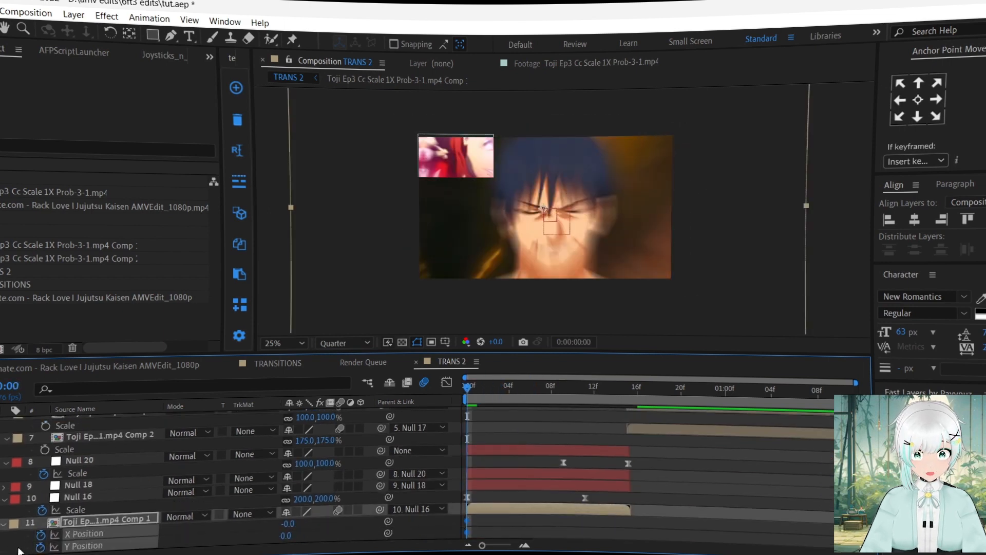
Step: Set the Comp 1 layer's X Position and Y Position to -50 at frame 0
{"action": "left_click", "coordinate": [287, 524]}
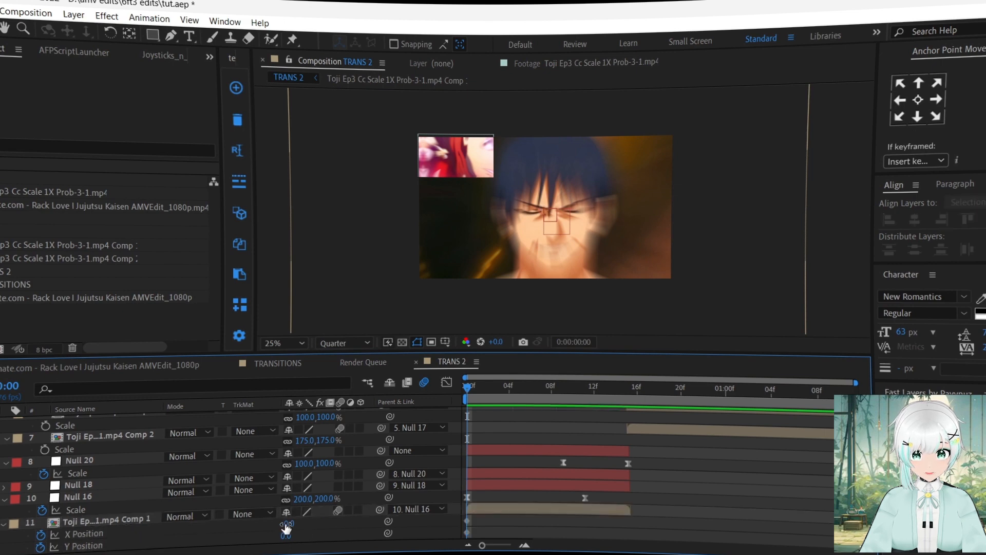
{"action": "type", "text": "-50"}
{"action": "key", "text": "Return"}
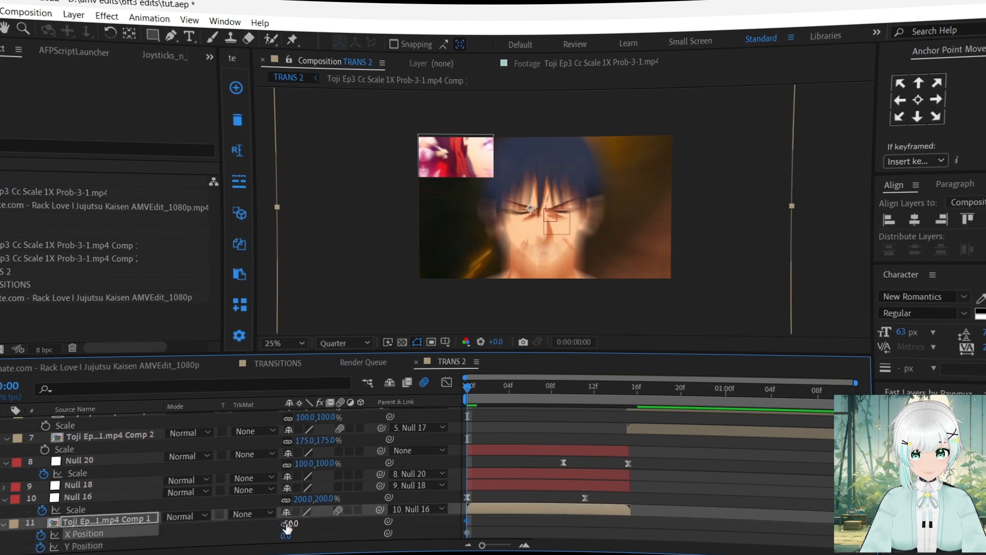
{"action": "left_click", "coordinate": [285, 537]}
{"action": "type", "text": "-50"}
{"action": "key", "text": "Return"}
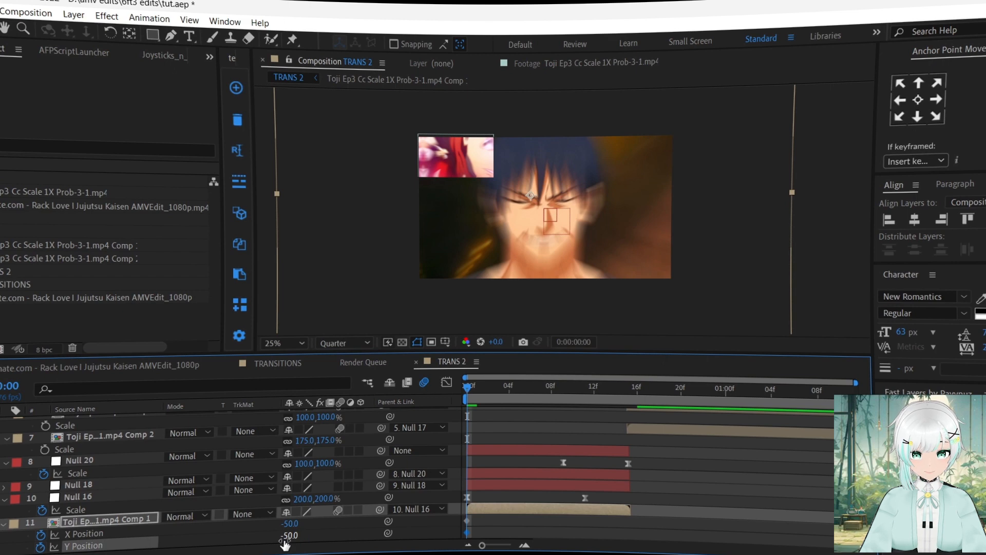
Step: Keyframe the Comp 1 layer's X Position at 50 on frame 6
{"action": "left_click", "coordinate": [531, 385]}
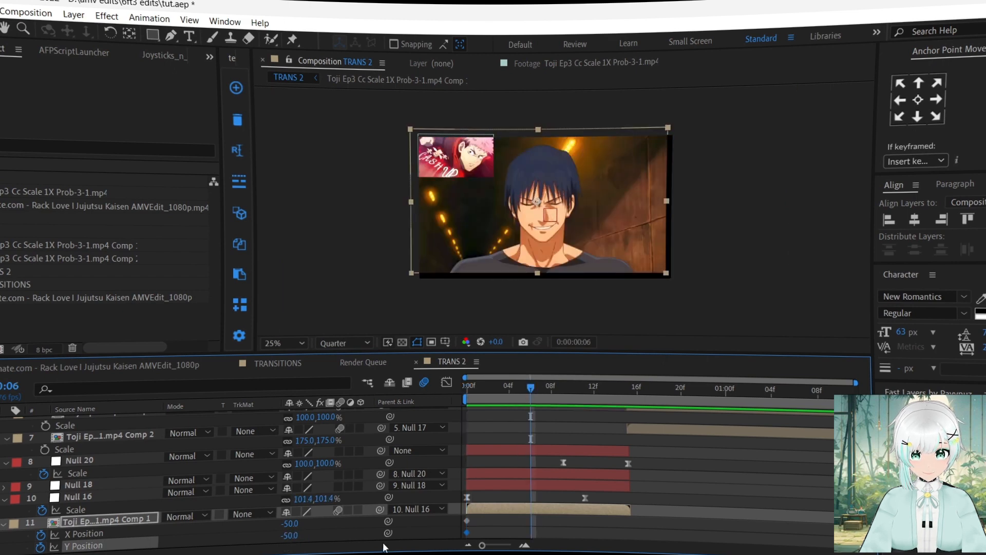
{"action": "left_click", "coordinate": [289, 523]}
{"action": "type", "text": "50"}
{"action": "key", "text": "Return"}
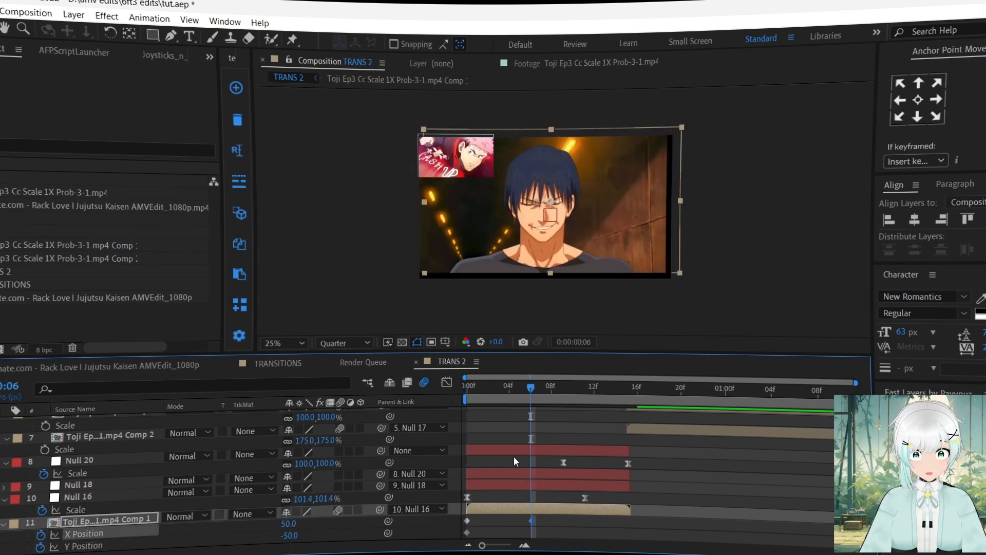
Step: Keyframe the Comp 1 layer's Y Position at 30 on frame 7, and its X Position at -100 and Y Position at -25 on frame 15
{"action": "left_click", "coordinate": [544, 388]}
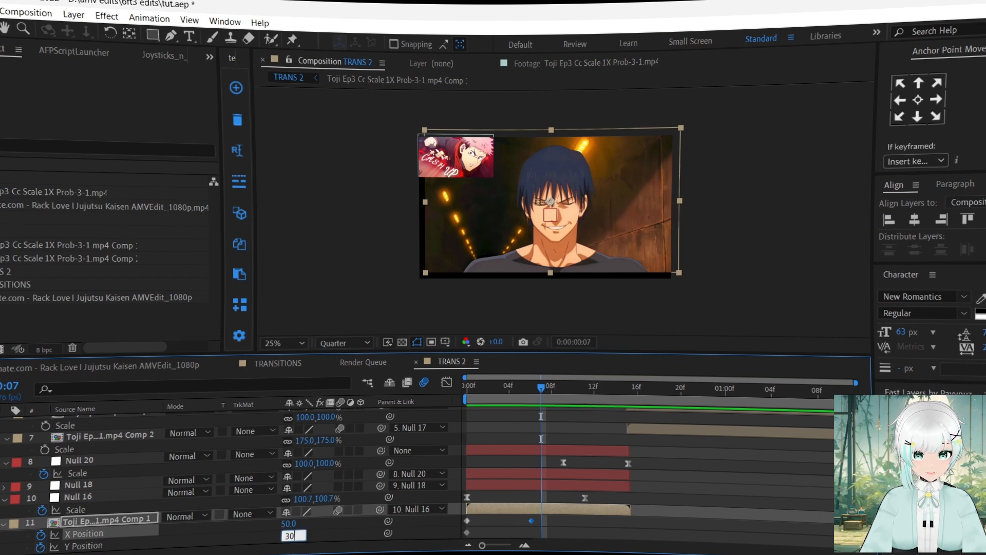
{"action": "key", "text": "Return"}
{"action": "left_click", "coordinate": [618, 389]}
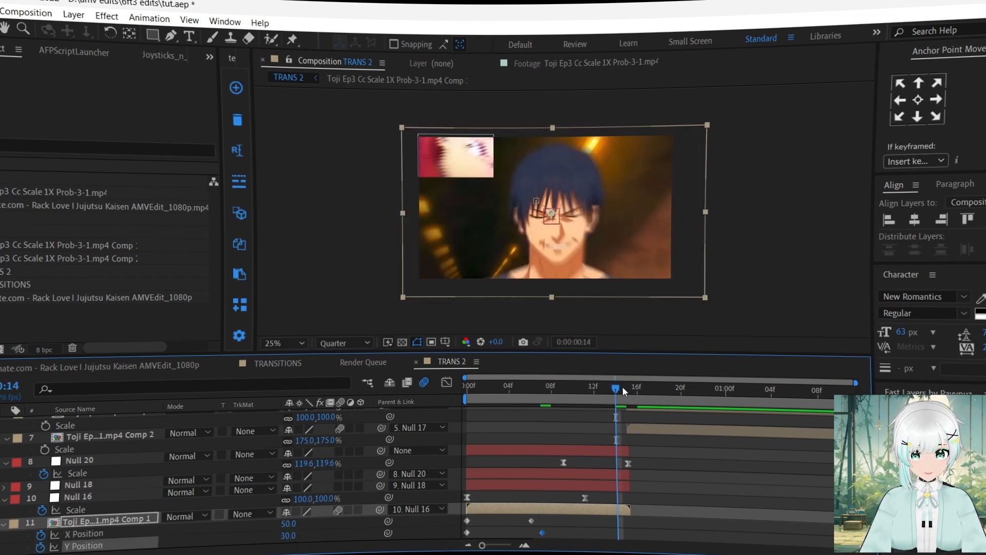
{"action": "left_click", "coordinate": [627, 387]}
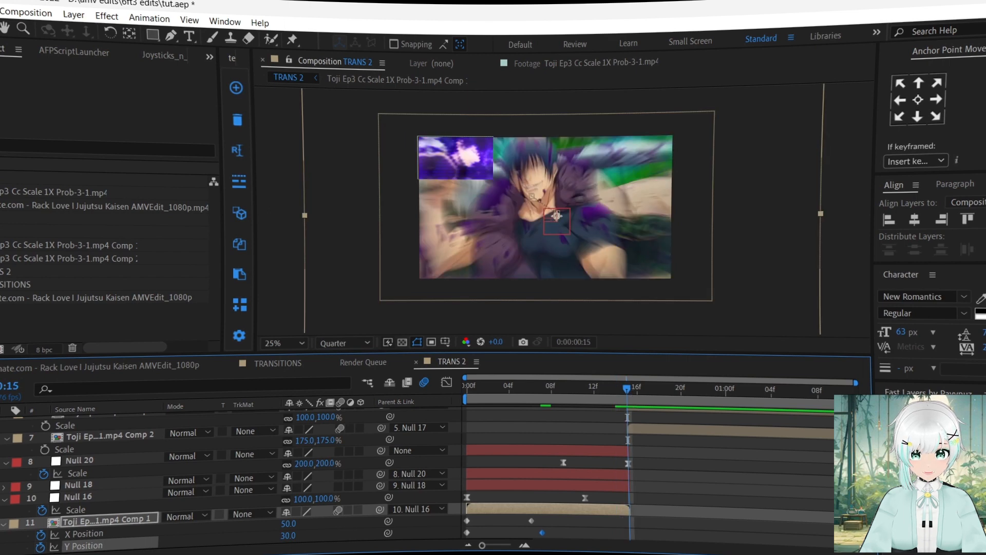
{"action": "left_click", "coordinate": [288, 523]}
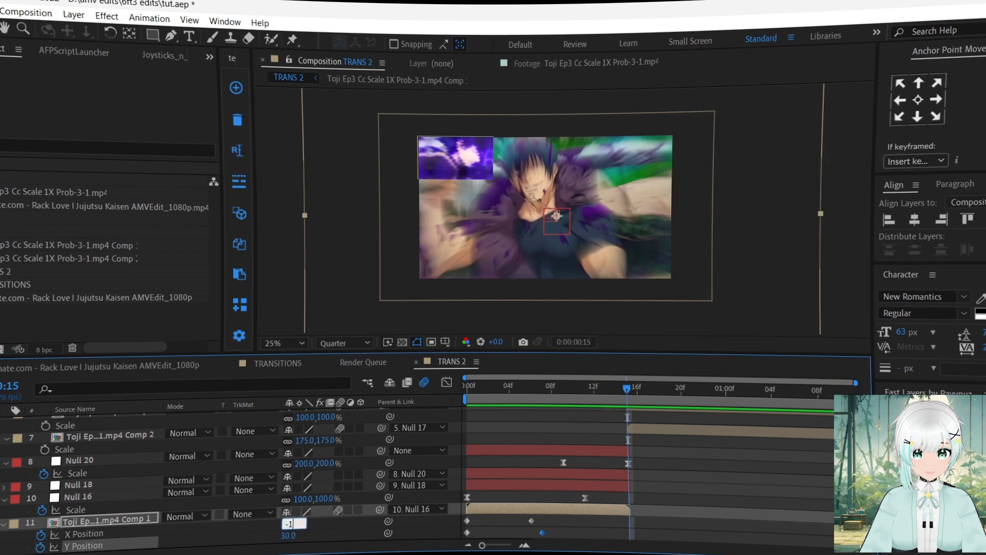
{"action": "left_click", "coordinate": [288, 535]}
{"action": "type", "text": "-2"}
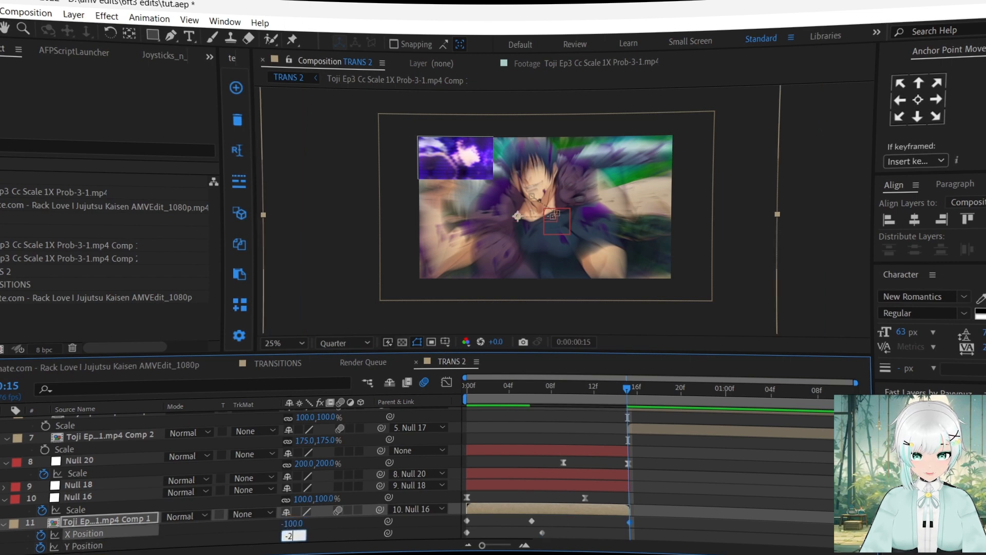
{"action": "type", "text": "0"}
{"action": "key", "text": "Return"}
Step: Apply Motion Tile to the Comp 1 layer with Output Width and Output Height at 150 and Mirror Edges enabled
{"action": "key", "text": "ctrl+alt+shift+e"}
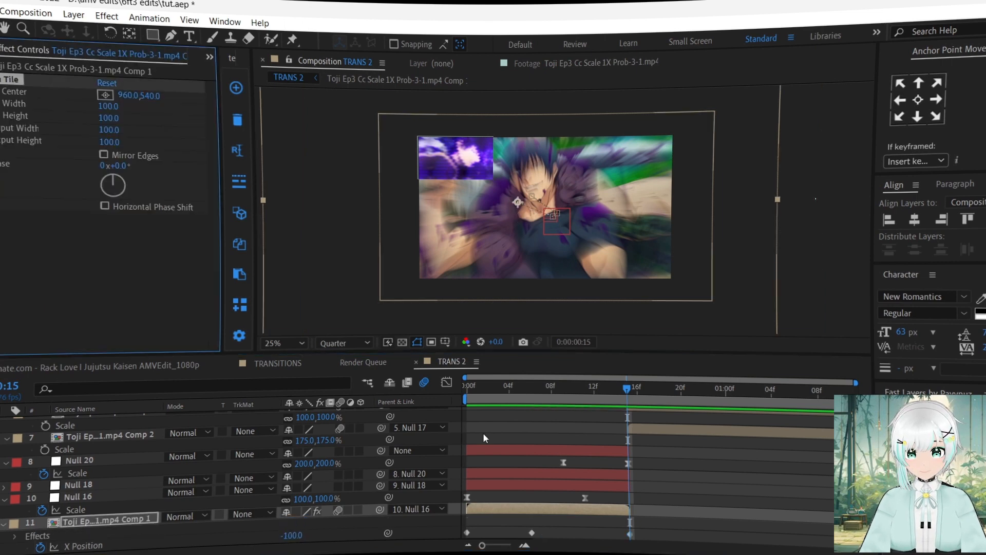
{"action": "left_click", "coordinate": [104, 144]}
{"action": "type", "text": "150"}
{"action": "left_click", "coordinate": [110, 130]}
{"action": "type", "text": "15"}
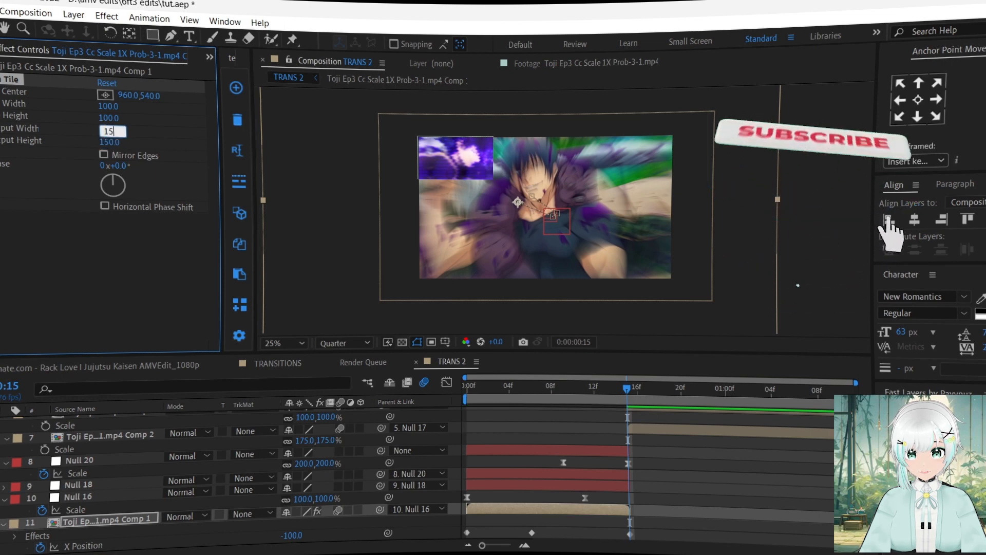
{"action": "type", "text": "0"}
{"action": "left_click", "coordinate": [104, 155]}
Step: Apply Easy Ease to all X and Y Position keyframes of the Comp 1 layer and preview the transition
{"action": "left_click_drag", "start_coordinate": [625, 391], "coordinate": [609, 388]}
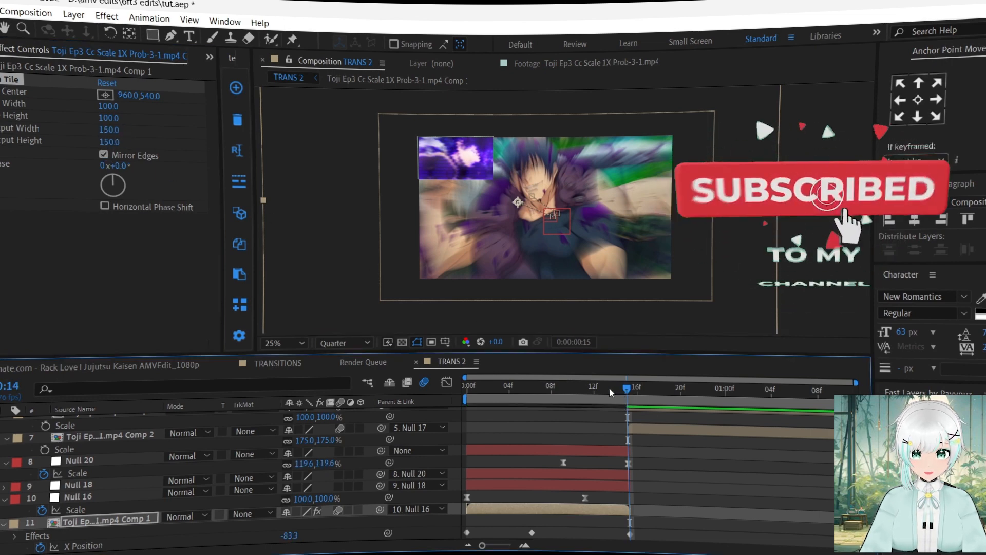
{"action": "scroll", "coordinate": [631, 493], "scroll_direction": "down", "scroll_amount": 1}
{"action": "left_click_drag", "start_coordinate": [649, 513], "coordinate": [464, 531]}
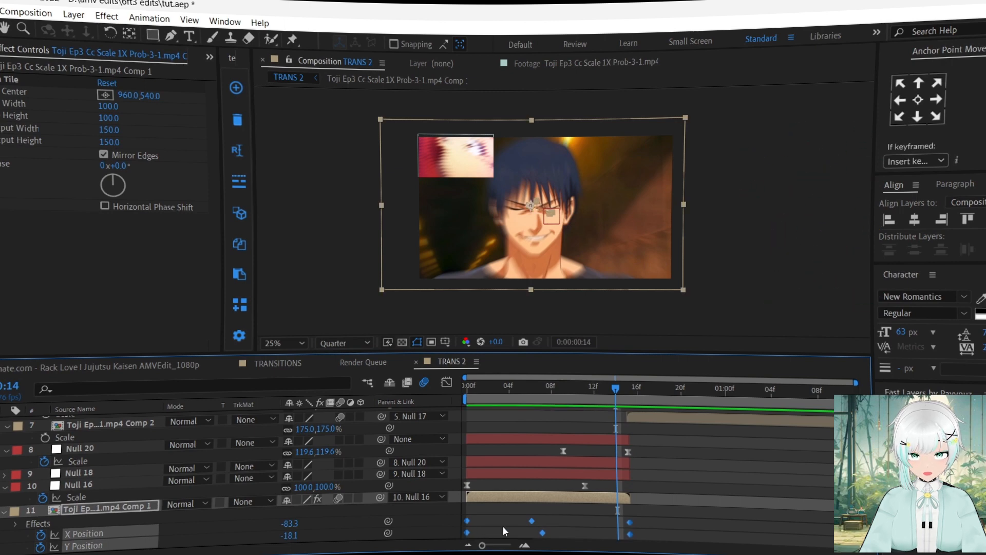
{"action": "key", "text": "F9"}
{"action": "key", "text": "space"}
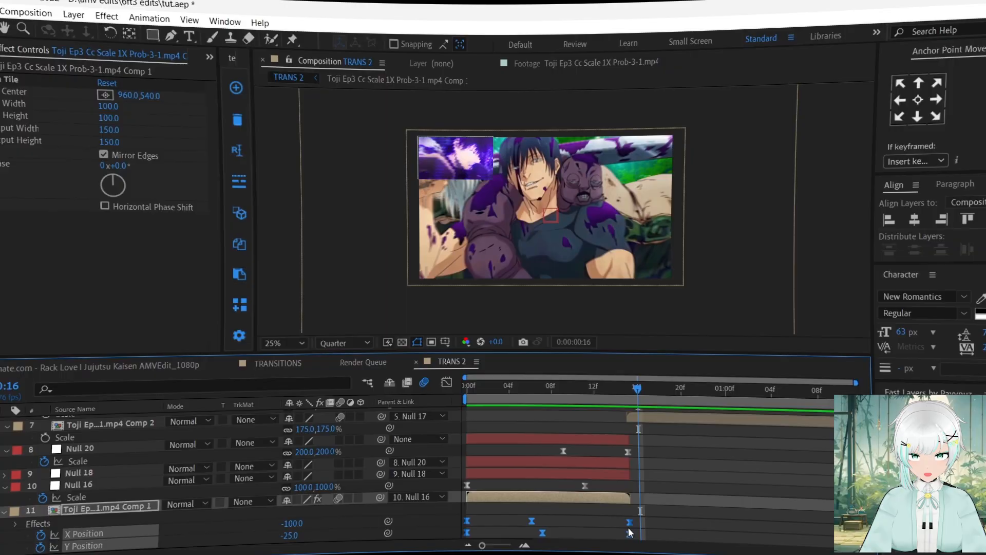
Step: Spread Comp 1's position keyframes so the last pair sits at about frame 19 and X's middle one at frame 6, and preview
{"action": "left_click_drag", "start_coordinate": [630, 528], "coordinate": [686, 526]}
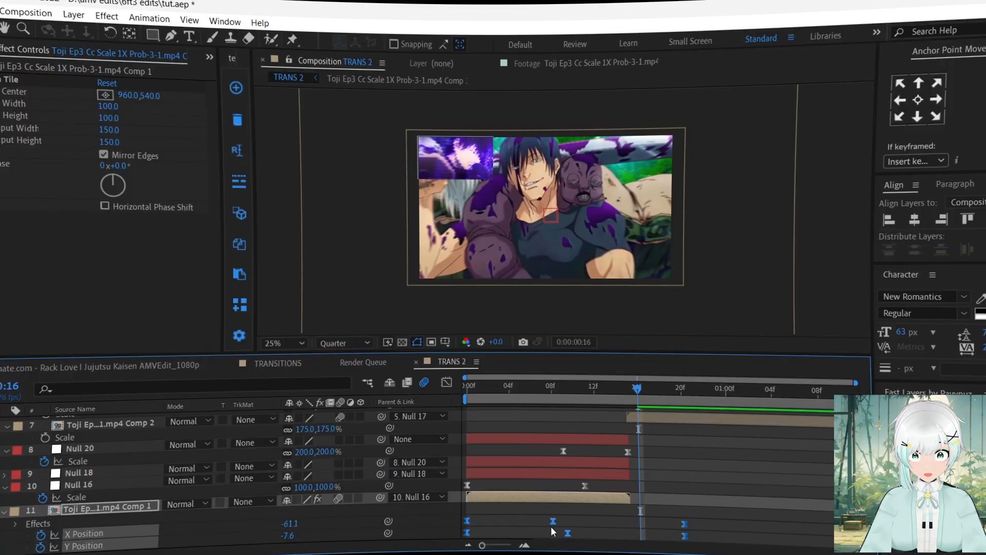
{"action": "left_click_drag", "start_coordinate": [551, 523], "coordinate": [533, 521]}
{"action": "left_click", "coordinate": [593, 524]}
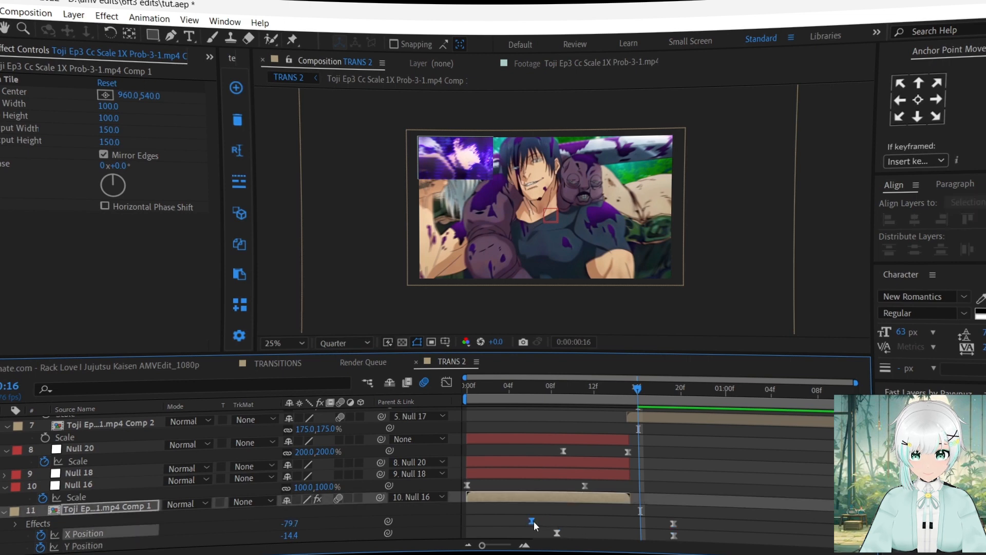
{"action": "left_click", "coordinate": [89, 546], "text": "shift"}
{"action": "left_click_drag", "start_coordinate": [488, 388], "coordinate": [450, 388]}
{"action": "key", "text": "space"}
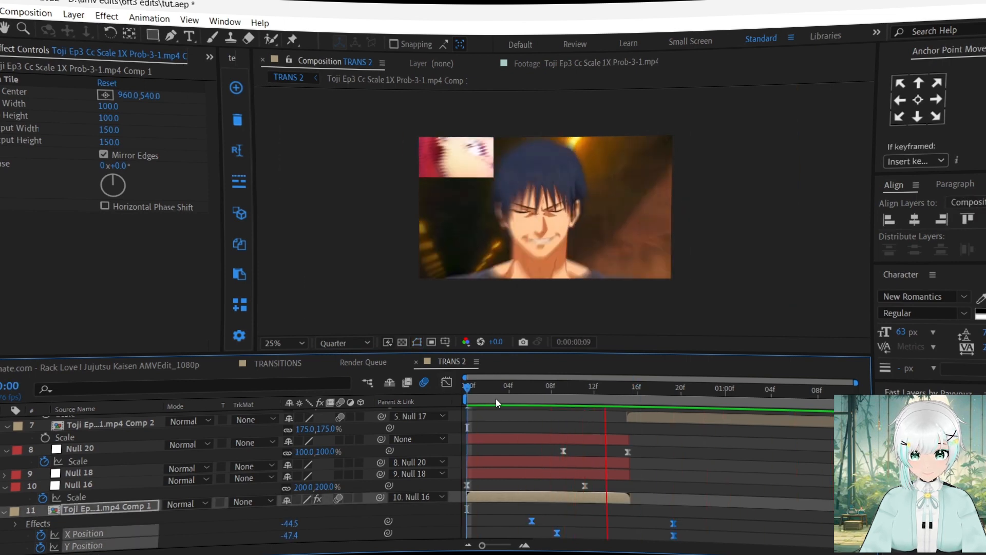
{"action": "key", "text": "space"}
Step: Stretch Comp 1's position keyframes to about 1:02 for the last pair, frame 9 for X's middle and frame 12 for Y's, and preview
{"action": "left_click_drag", "start_coordinate": [673, 523], "coordinate": [741, 525]}
{"action": "left_click_drag", "start_coordinate": [552, 523], "coordinate": [559, 525]}
{"action": "left_click_drag", "start_coordinate": [488, 389], "coordinate": [514, 392]}
{"action": "key", "text": "space"}
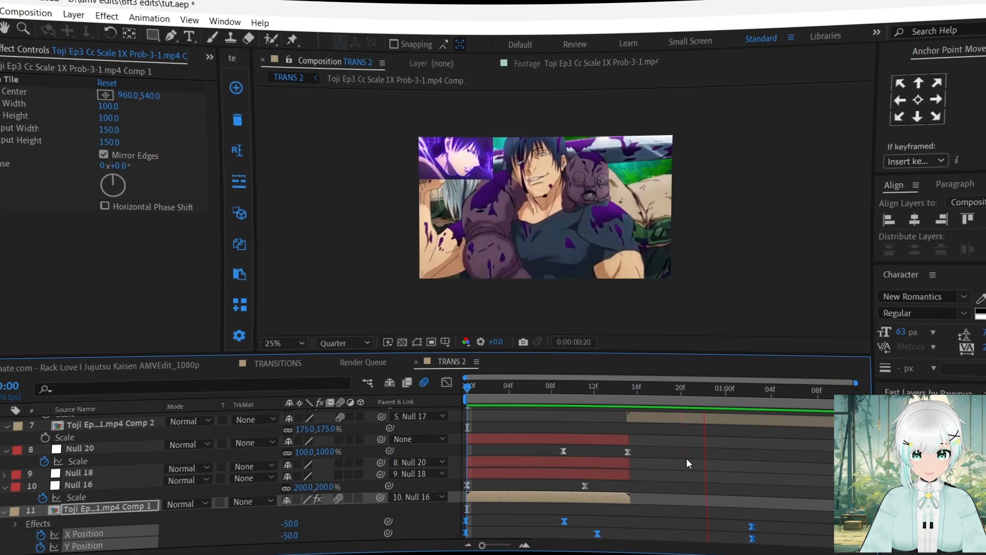
{"action": "key", "text": "space"}
Step: Shift all of Comp 1's position keyframes earlier so the last pair sits at about frame 19, and preview the transition
{"action": "left_click_drag", "start_coordinate": [745, 526], "coordinate": [667, 524]}
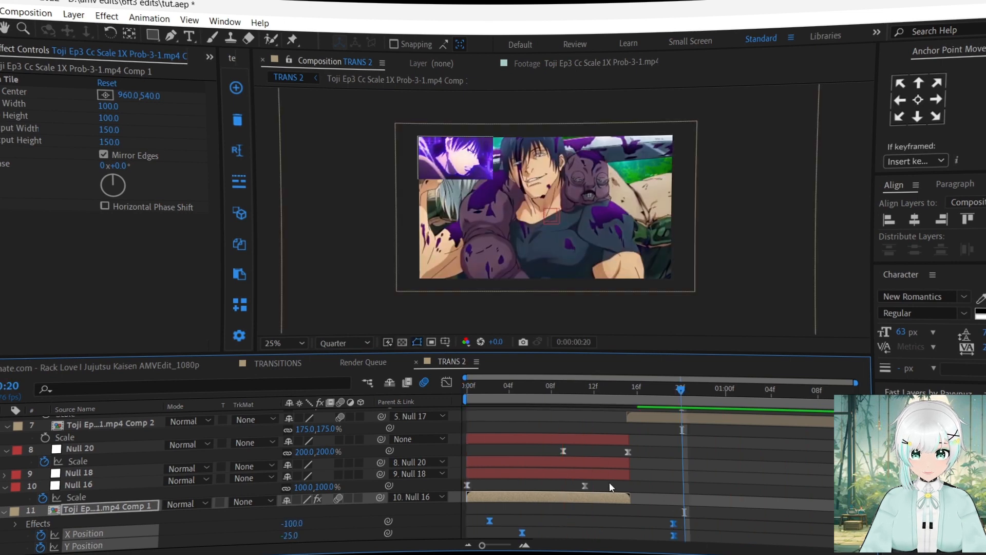
{"action": "left_click_drag", "start_coordinate": [488, 389], "coordinate": [456, 386]}
{"action": "key", "text": "space"}
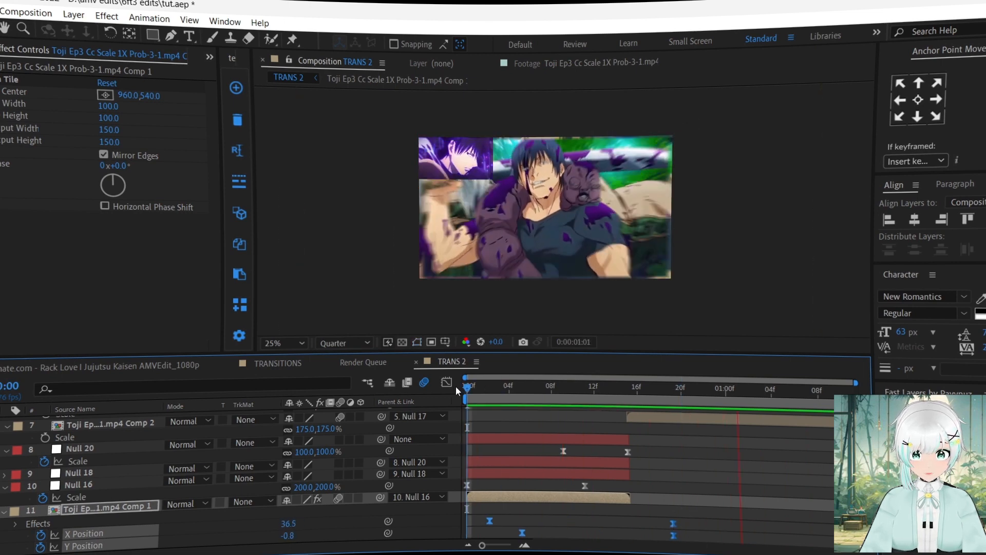
{"action": "key", "text": "space"}
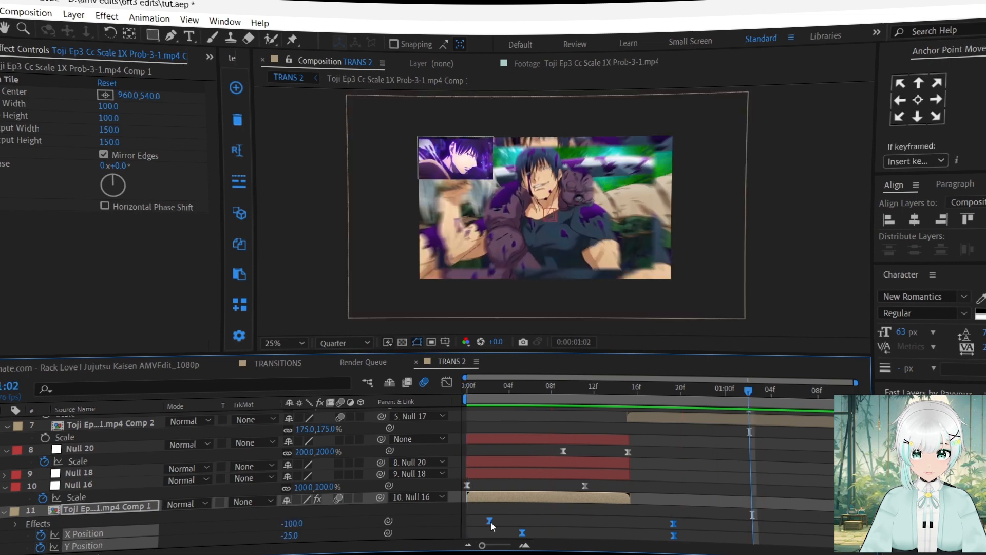
Step: Shift all of Comp 1's position keyframes later so X's middle one sits at frame 6, and preview the transition
{"action": "left_click_drag", "start_coordinate": [491, 521], "coordinate": [533, 522]}
{"action": "left_click_drag", "start_coordinate": [493, 389], "coordinate": [446, 387]}
{"action": "key", "text": "space"}
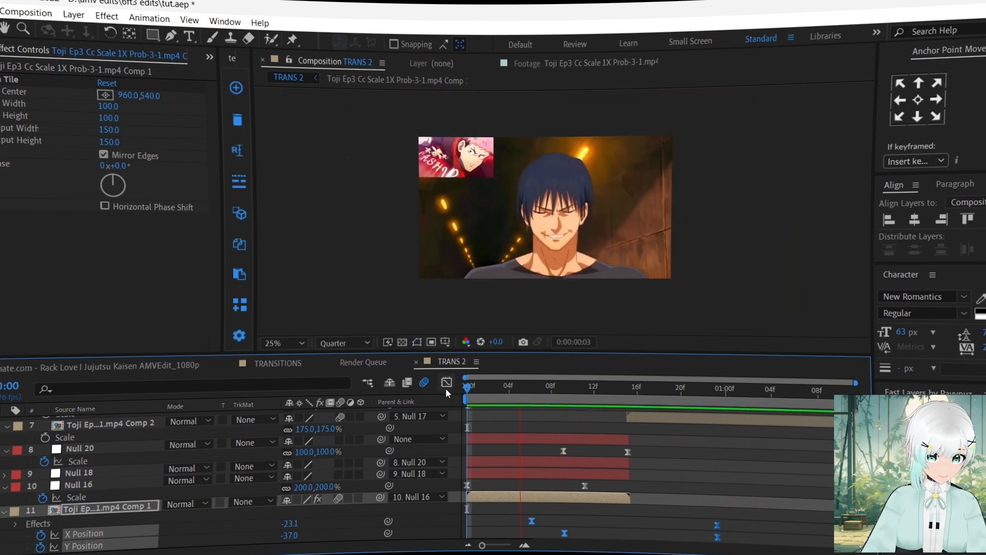
{"action": "key", "text": "space"}
Step: Retime Comp 1's position keyframes to about frame 9 for X's middle, frame 14 for Y's middle and 1:02 for the last pair, and preview
{"action": "left_click", "coordinate": [566, 520]}
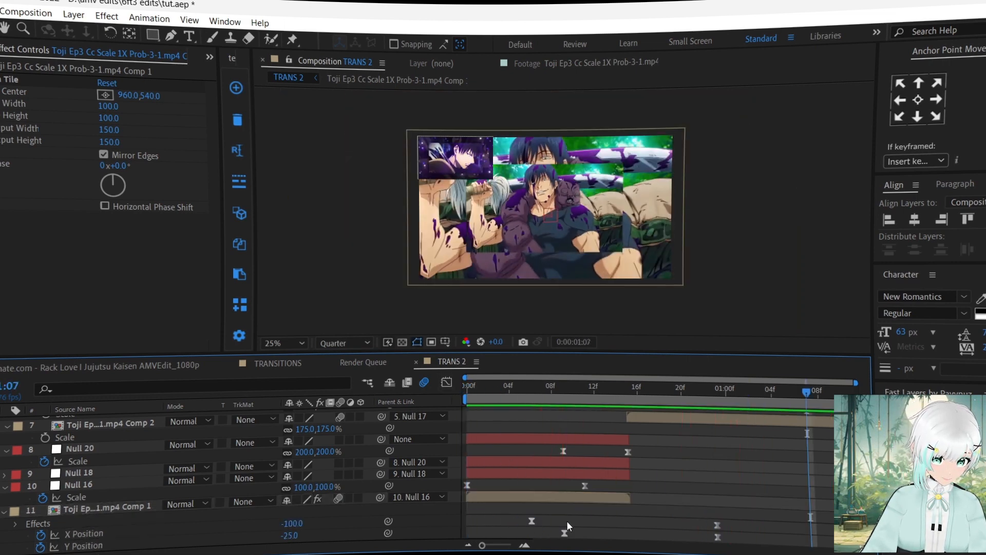
{"action": "mouse_move", "coordinate": [565, 532]}
{"action": "left_mouse_down"}
{"action": "mouse_move", "coordinate": [585, 533]}
{"action": "mouse_move", "coordinate": [553, 521]}
{"action": "left_mouse_up"}
{"action": "left_click", "coordinate": [532, 521], "text": "shift"}
{"action": "key", "text": "space"}
{"action": "left_click_drag", "start_coordinate": [483, 389], "coordinate": [457, 390]}
{"action": "key", "text": "space"}
{"action": "key", "text": "space"}
{"action": "key", "text": "space"}
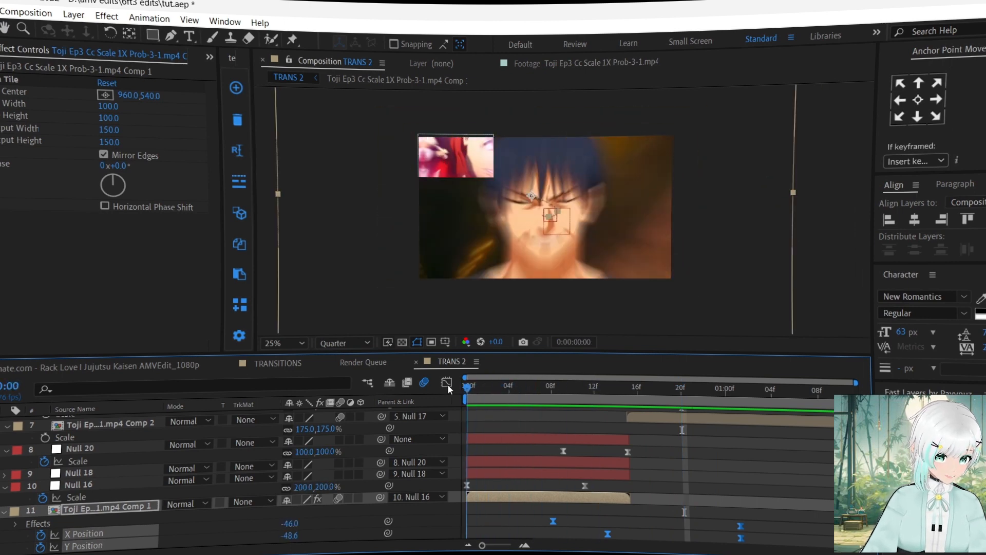
{"action": "left_click_drag", "start_coordinate": [553, 521], "coordinate": [563, 520]}
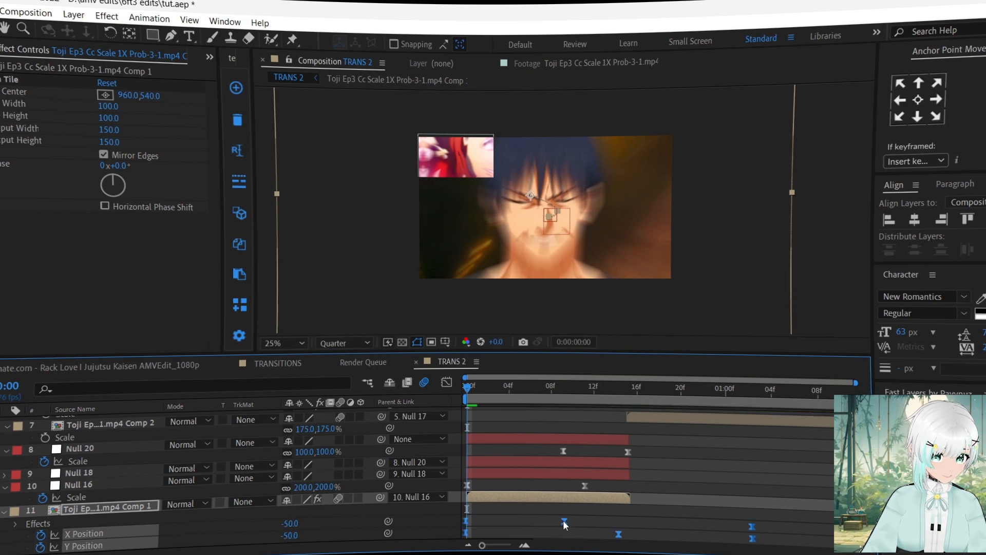
{"action": "key", "text": "space"}
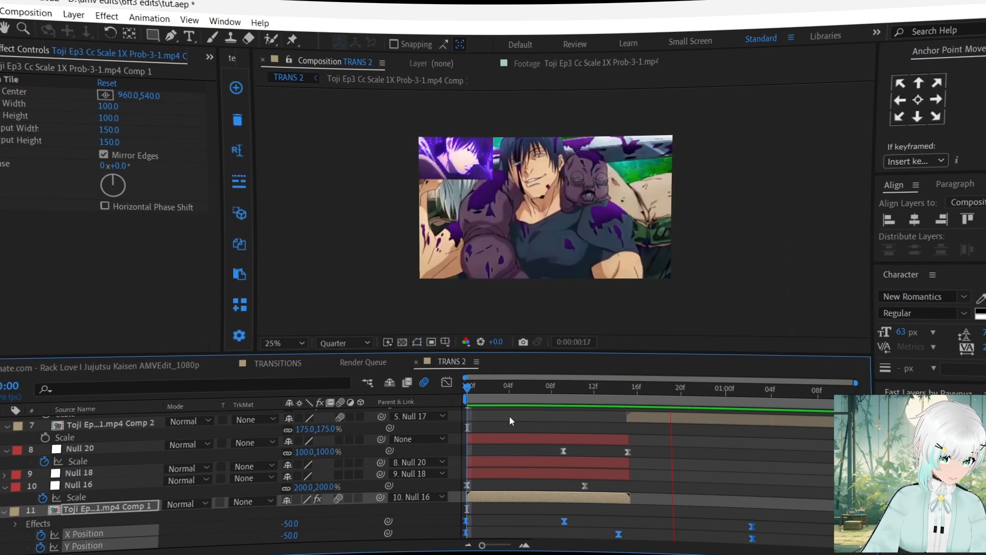
Step: Retime Comp 1's position keyframes so the last pair sits at about frame 20, X's middle at frame 7 and Y's middle at frame 11
{"action": "left_click", "coordinate": [533, 388]}
{"action": "left_click_drag", "start_coordinate": [535, 389], "coordinate": [595, 394]}
{"action": "left_click_drag", "start_coordinate": [751, 537], "coordinate": [684, 536]}
{"action": "key", "text": "space"}
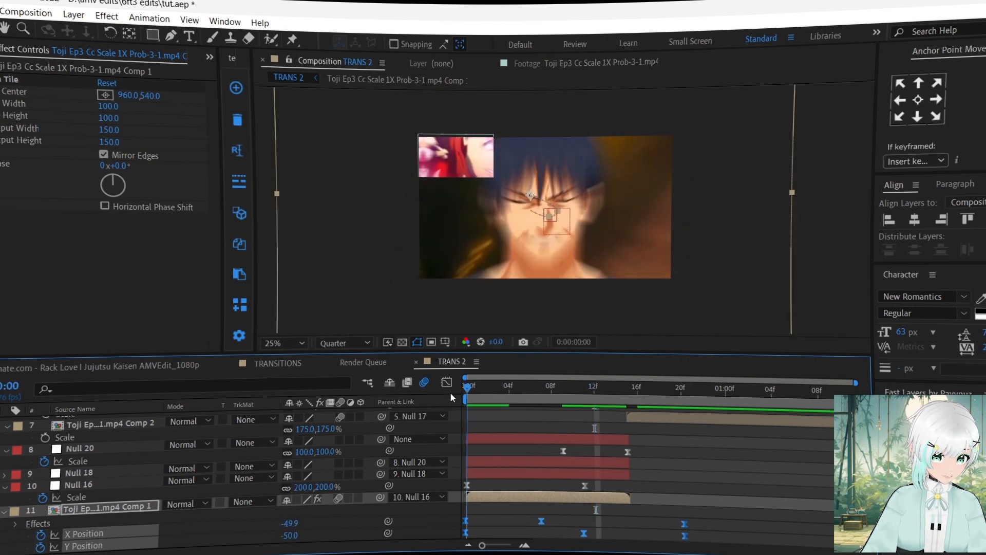
Step: Move the Comp 1 layer's middle X Position keyframe to frame 9 and preview the transition
{"action": "left_click_drag", "start_coordinate": [606, 526], "coordinate": [588, 535]}
{"action": "left_click", "coordinate": [601, 539]}
{"action": "left_click_drag", "start_coordinate": [610, 535], "coordinate": [552, 516]}
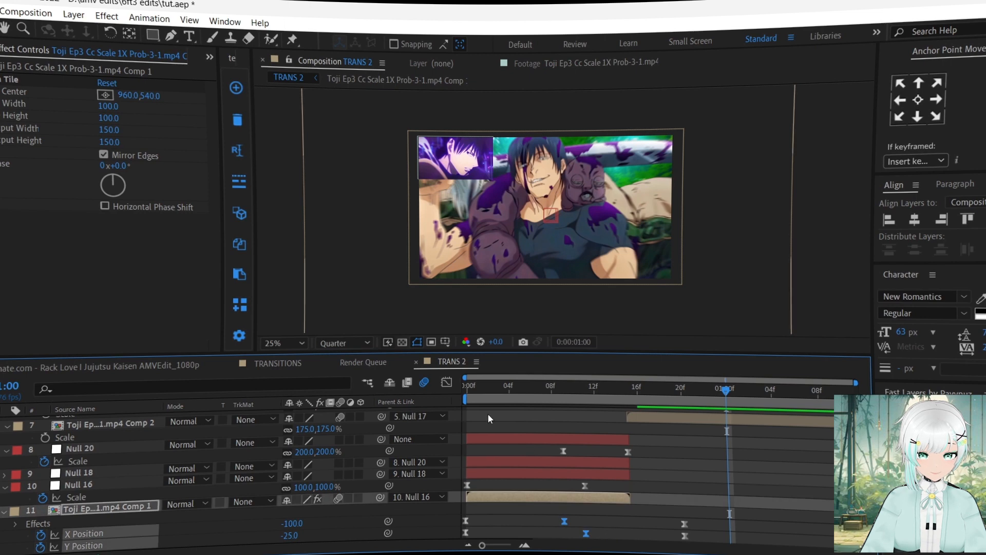
{"action": "left_click_drag", "start_coordinate": [473, 390], "coordinate": [448, 392]}
{"action": "key", "text": "space"}
{"action": "key", "text": "space"}
Step: Shift all of Comp 1's X and Y Position keyframes two frames earlier, with X's middle one at frame 7, and preview
{"action": "left_click_drag", "start_coordinate": [706, 546], "coordinate": [472, 520]}
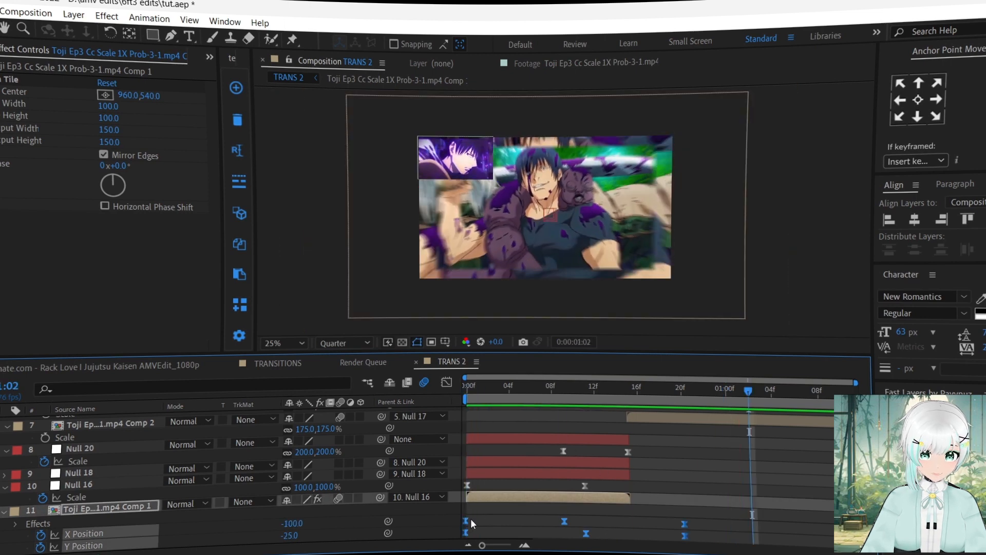
{"action": "mouse_move", "coordinate": [499, 396]}
{"action": "left_mouse_down"}
{"action": "mouse_move", "coordinate": [462, 395]}
{"action": "mouse_move", "coordinate": [512, 395]}
{"action": "mouse_move", "coordinate": [447, 393]}
{"action": "mouse_move", "coordinate": [591, 397]}
{"action": "mouse_move", "coordinate": [499, 396]}
{"action": "left_mouse_up"}
{"action": "left_click_drag", "start_coordinate": [565, 521], "coordinate": [544, 520]}
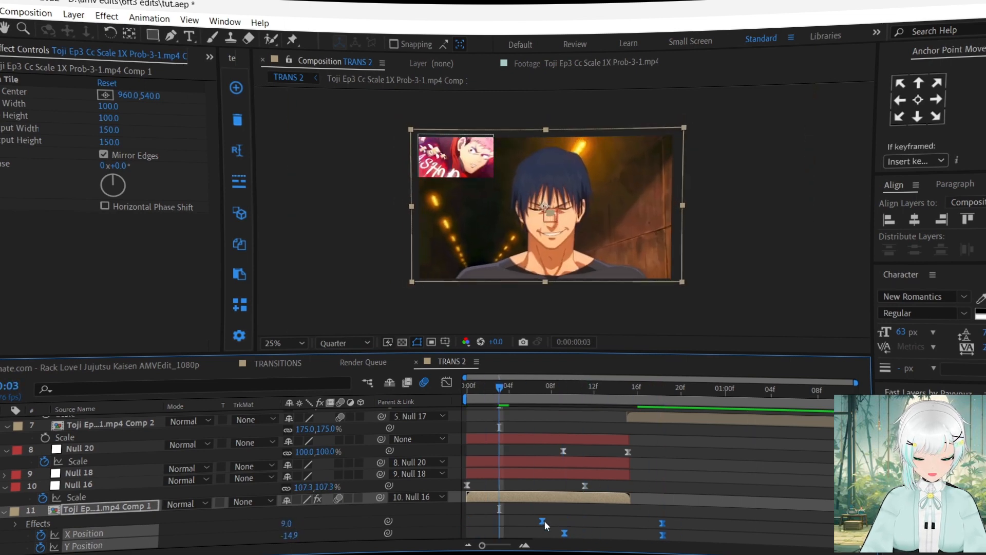
{"action": "mouse_move", "coordinate": [478, 392]}
{"action": "left_mouse_down"}
{"action": "mouse_move", "coordinate": [559, 396]}
{"action": "mouse_move", "coordinate": [461, 399]}
{"action": "left_mouse_up"}
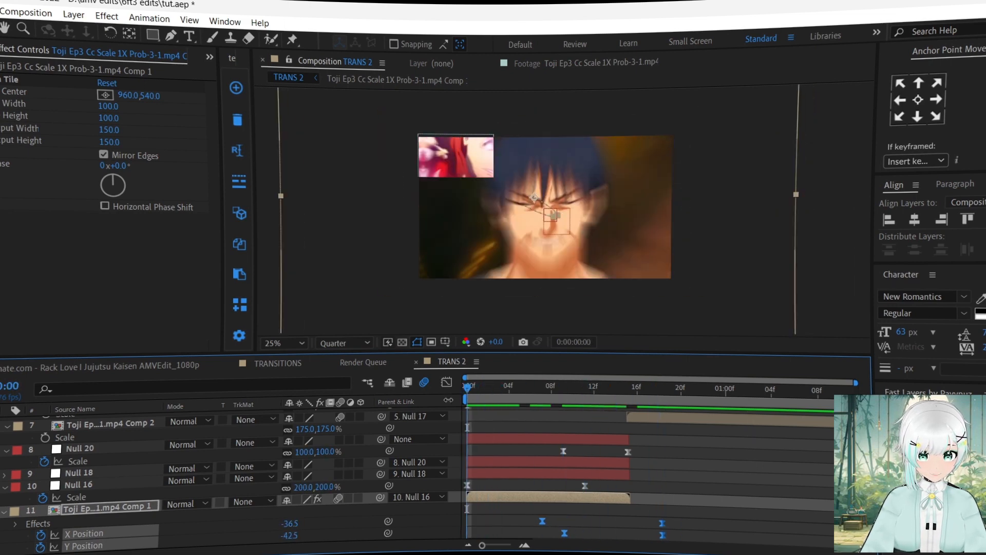
{"action": "key", "text": "space"}
{"action": "left_click", "coordinate": [548, 391]}
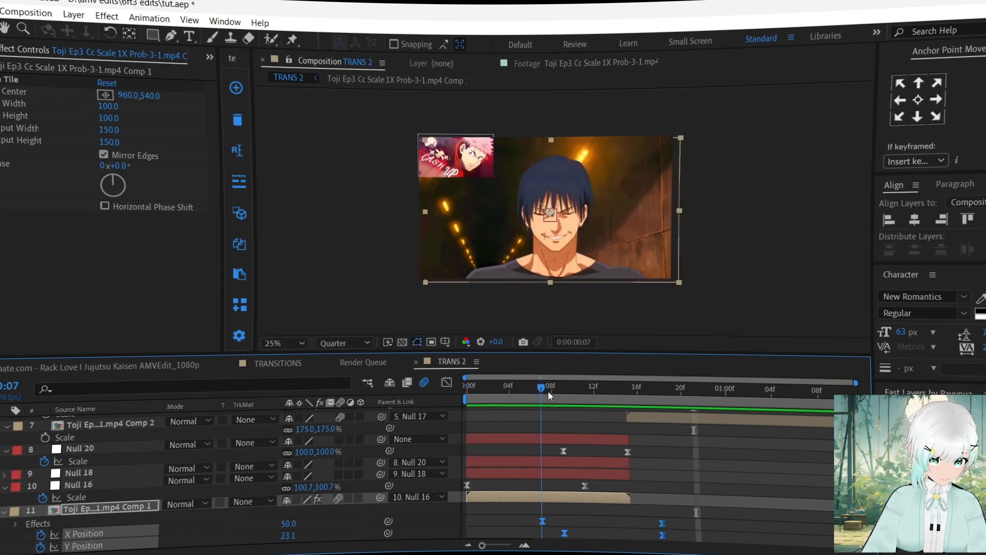
Step: Move the Comp 1 layer's middle Y Position keyframe to frame 12 and preview the transition
{"action": "left_click", "coordinate": [584, 525]}
{"action": "left_click_drag", "start_coordinate": [564, 532], "coordinate": [596, 532]}
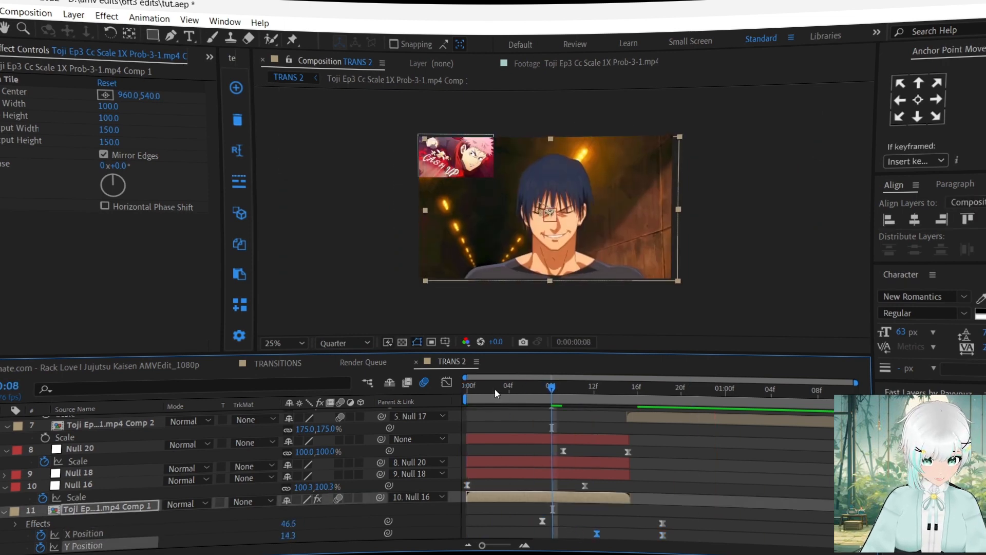
{"action": "left_click_drag", "start_coordinate": [495, 389], "coordinate": [440, 388]}
{"action": "key", "text": "space"}
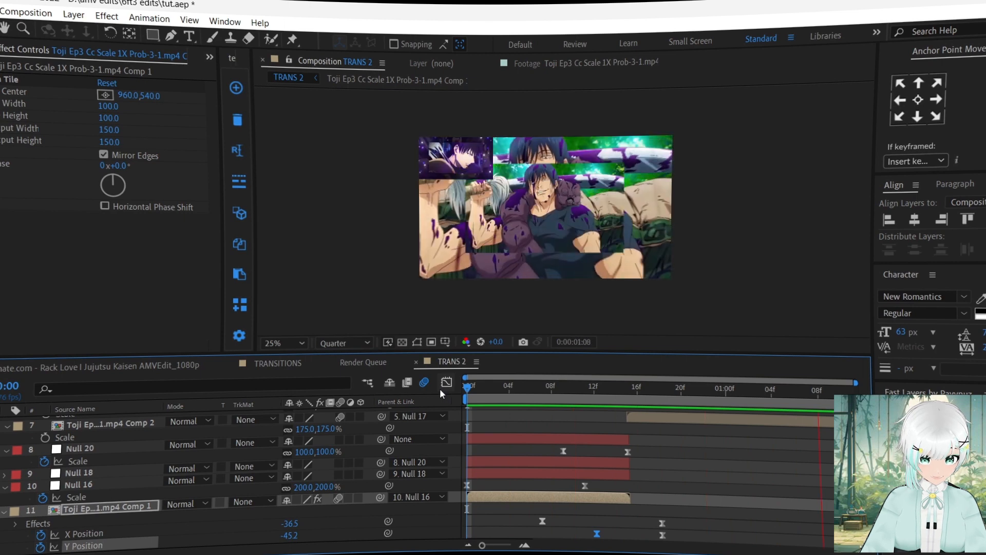
{"action": "key", "text": "space"}
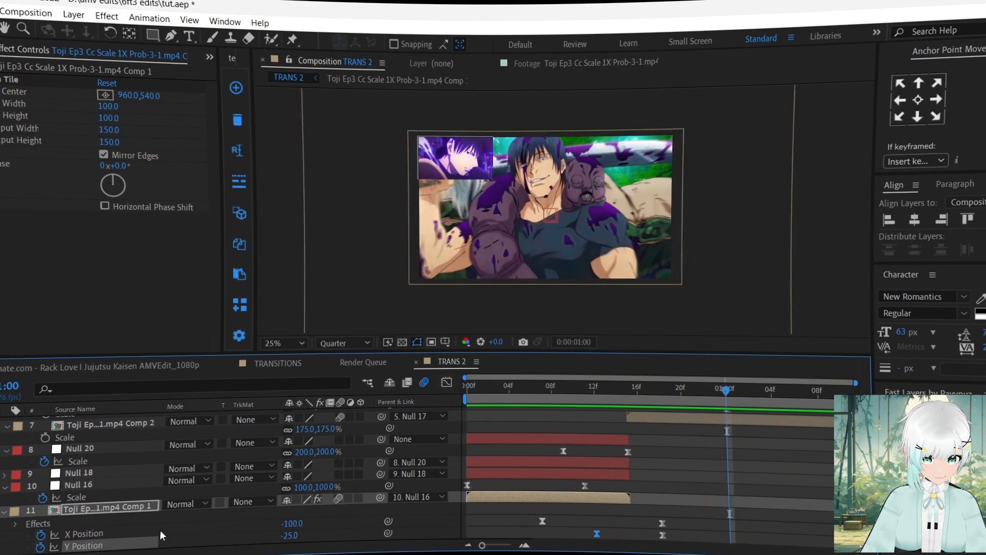
Step: Move the Comp 1 layer's last X and Y Position keyframes to about frame 23 and preview the transition
{"action": "left_click", "coordinate": [85, 533], "text": "shift"}
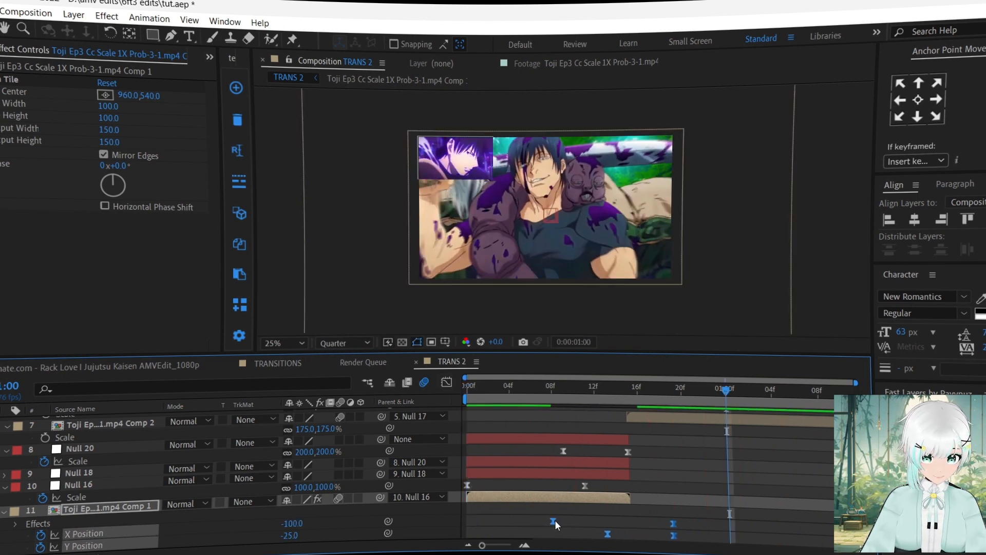
{"action": "left_click_drag", "start_coordinate": [683, 515], "coordinate": [718, 537]}
{"action": "left_click", "coordinate": [467, 391]}
{"action": "key", "text": "space"}
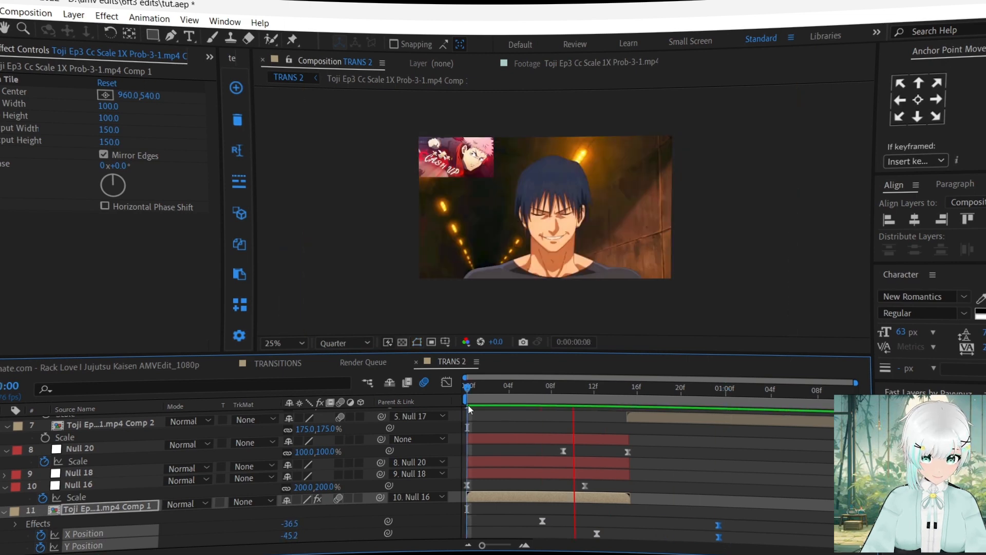
{"action": "key", "text": "space"}
Step: Copy the Comp 1 layer's X and Y Position keyframes onto the Comp 2 layer, start them at about frame 10, and preview
{"action": "left_click", "coordinate": [110, 534]}
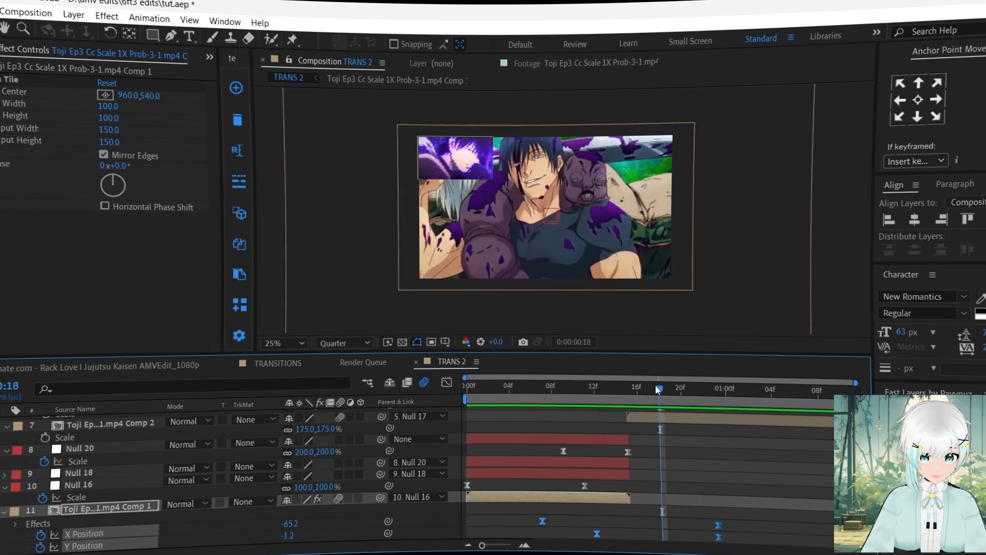
{"action": "left_click_drag", "start_coordinate": [657, 389], "coordinate": [605, 387]}
{"action": "left_click", "coordinate": [638, 417]}
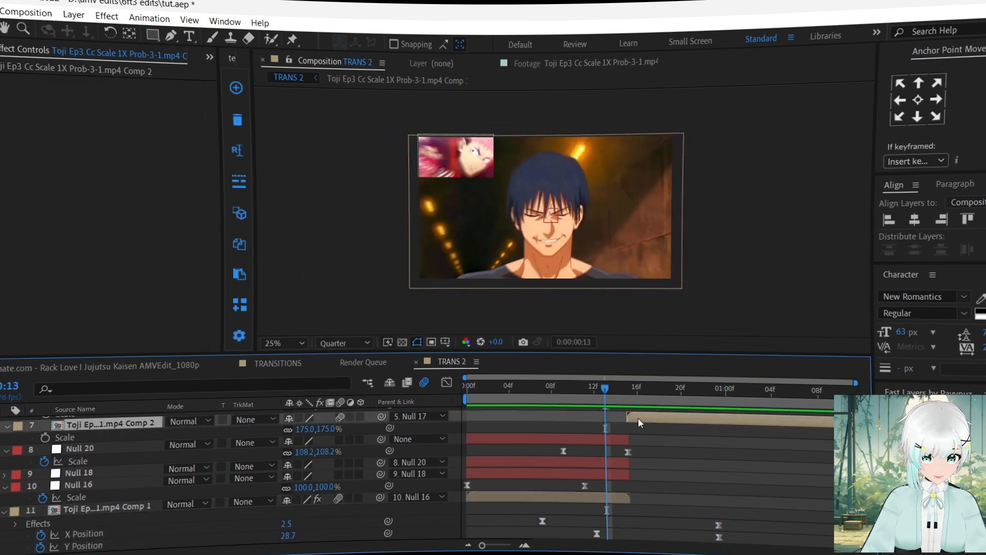
{"action": "key", "text": "ctrl+v"}
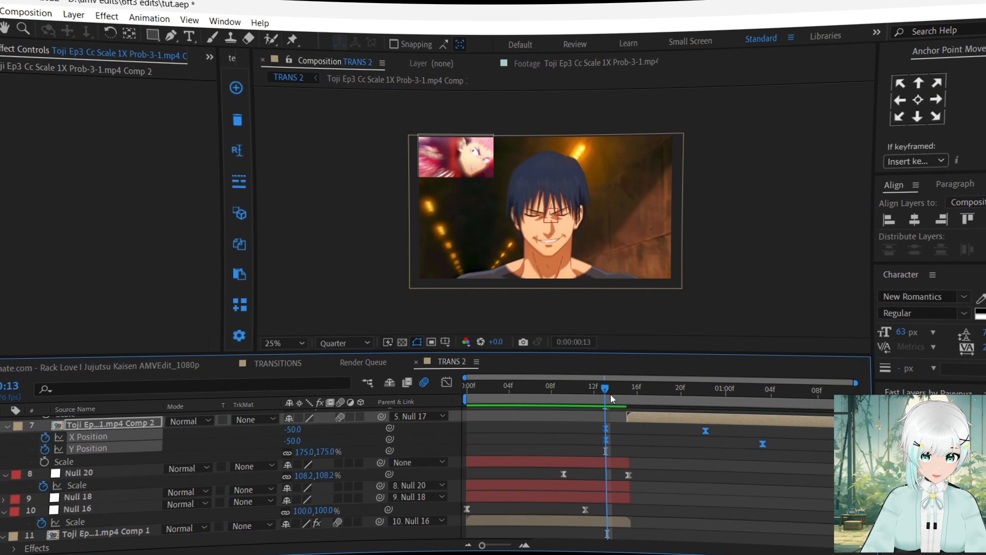
{"action": "key", "text": "space"}
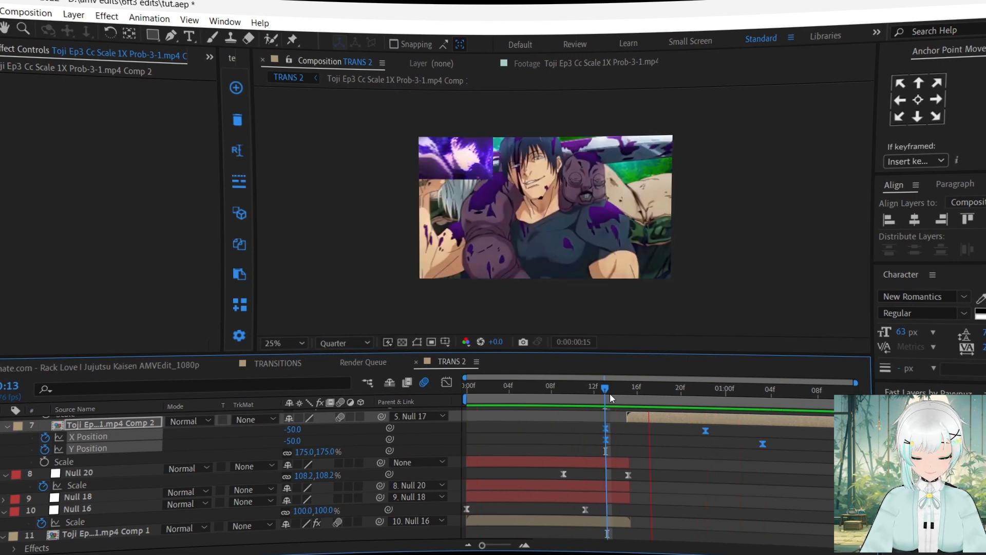
{"action": "left_click_drag", "start_coordinate": [610, 394], "coordinate": [674, 429]}
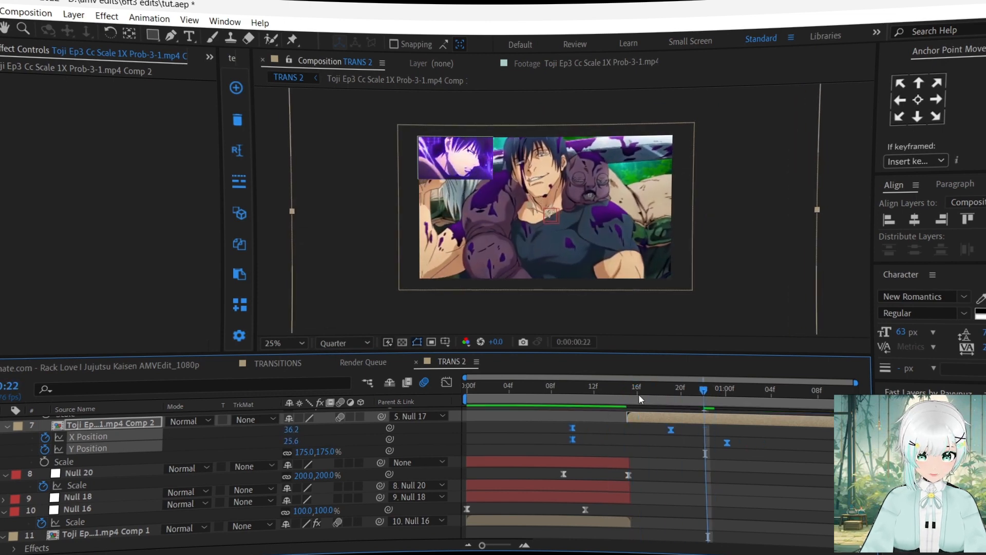
{"action": "left_click_drag", "start_coordinate": [639, 393], "coordinate": [573, 390]}
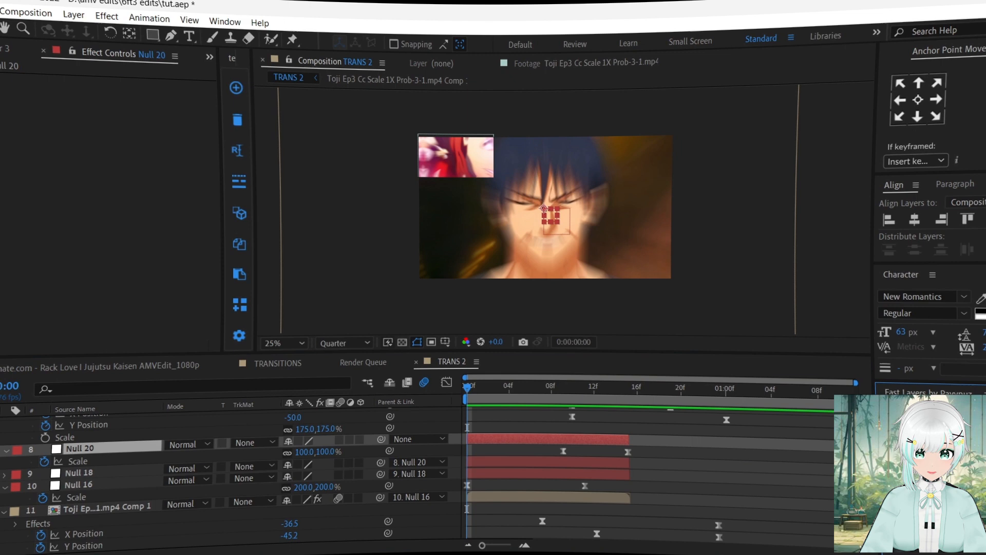
Step: Add an adjustment layer above Null 20 and apply the Turbulent Displace effect to it
{"action": "key", "text": "ctrl+alt+y"}
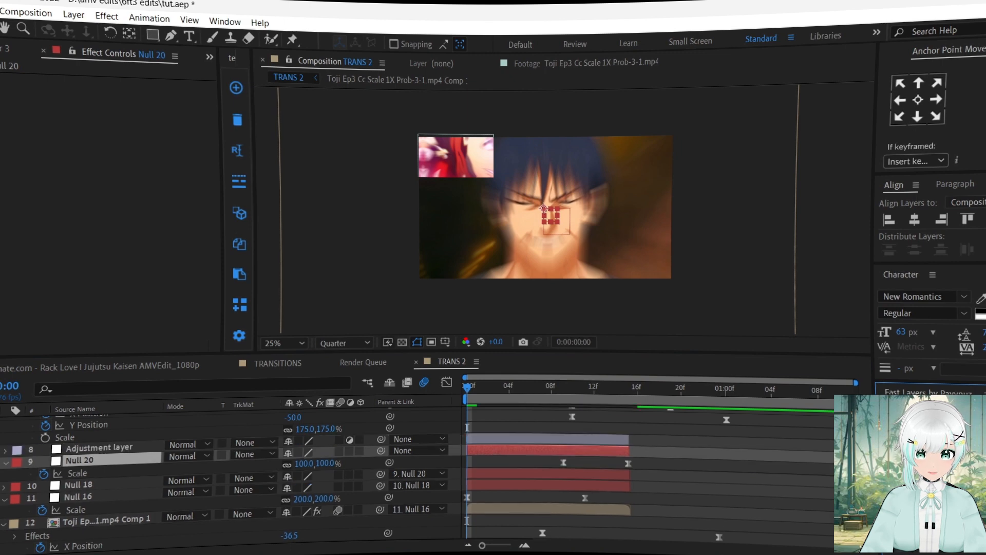
{"action": "left_click", "coordinate": [490, 439]}
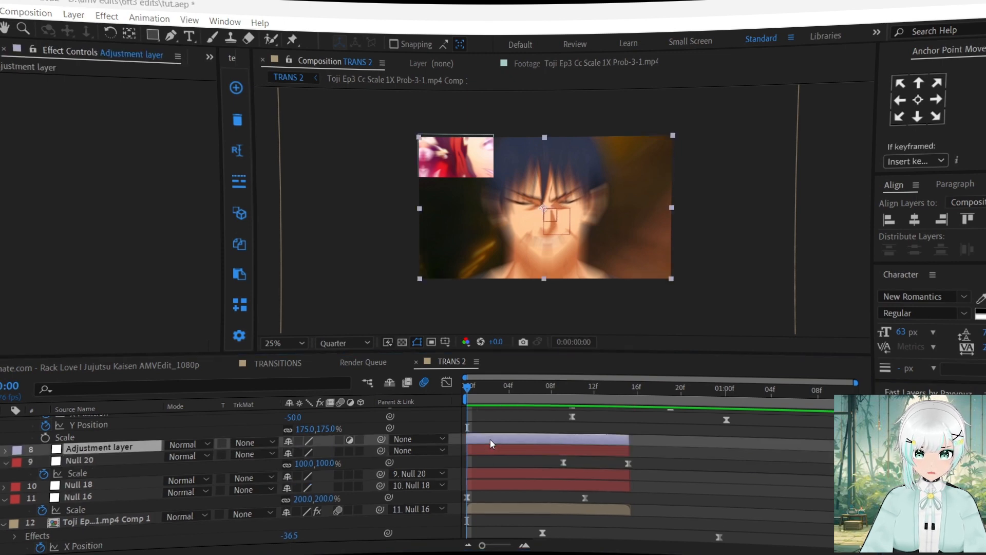
{"action": "key", "text": "Return"}
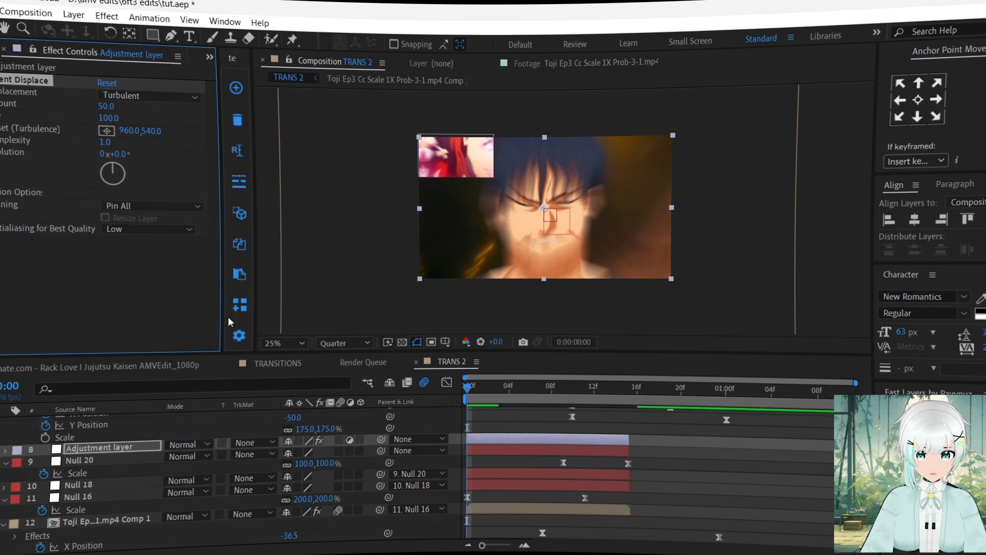
Step: Set Turbulent Displace's Size to 50 and keyframe both Amount and Size at frame 0
{"action": "left_click_drag", "start_coordinate": [109, 118], "coordinate": [91, 118]}
{"action": "left_click", "coordinate": [105, 118]}
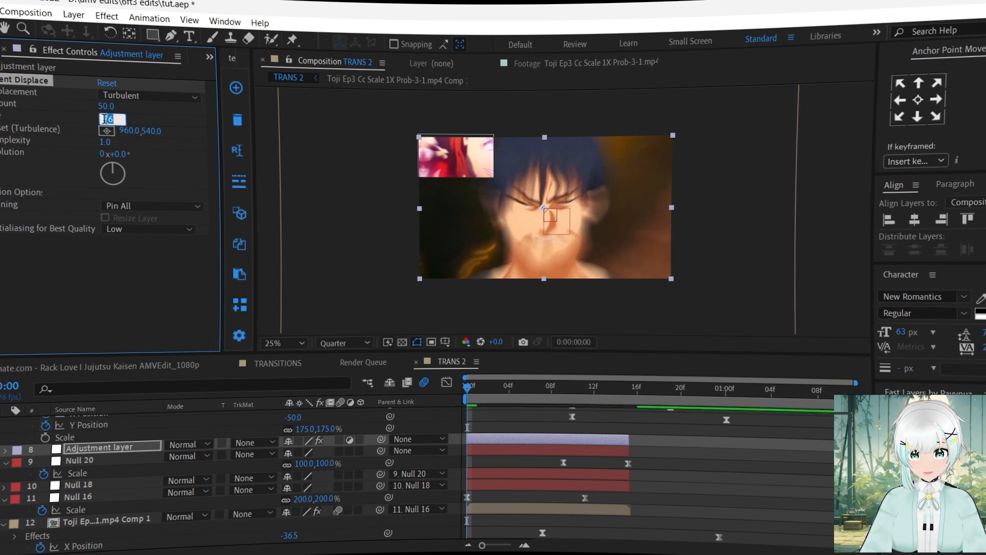
{"action": "type", "text": "50"}
{"action": "key", "text": "Return"}
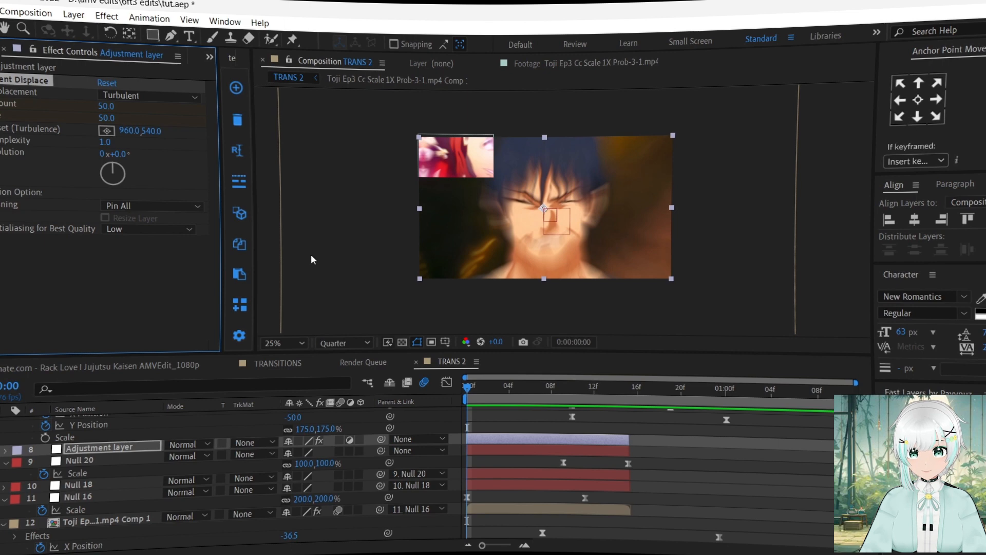
Step: Keyframe Turbulent Displace at frame 10 with Amount 0 and Size 2
{"action": "key", "text": "u"}
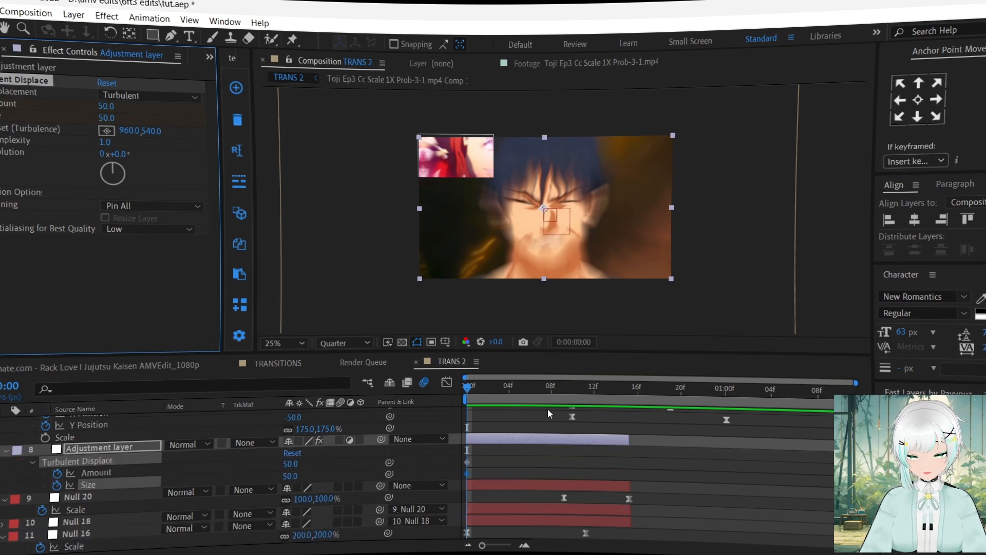
{"action": "left_click", "coordinate": [572, 396]}
{"action": "left_click", "coordinate": [284, 476]}
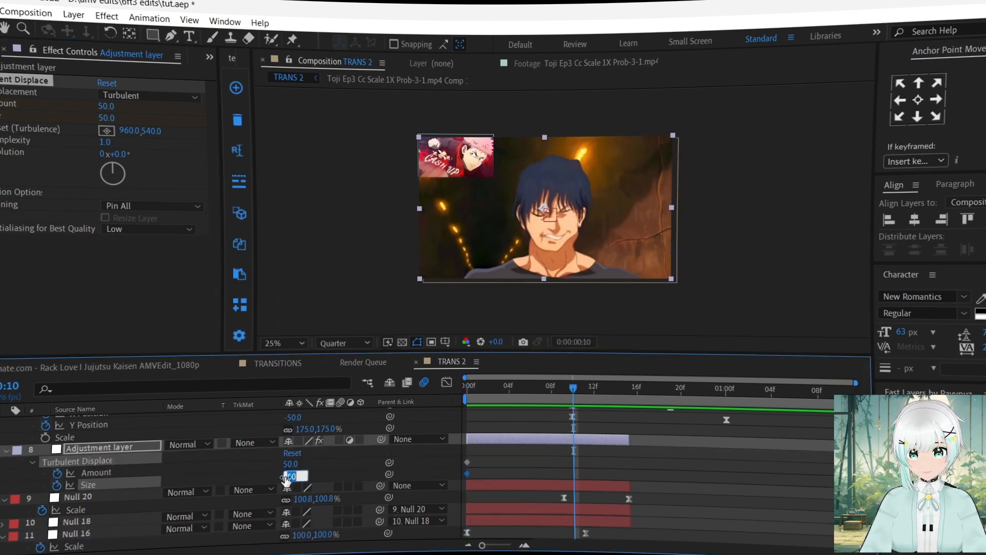
Step: Ease the Amount and Size keyframes, shape their curves to fall steeply at first and flatten towards frame 10, and preview
{"action": "left_click_drag", "start_coordinate": [618, 503], "coordinate": [460, 458]}
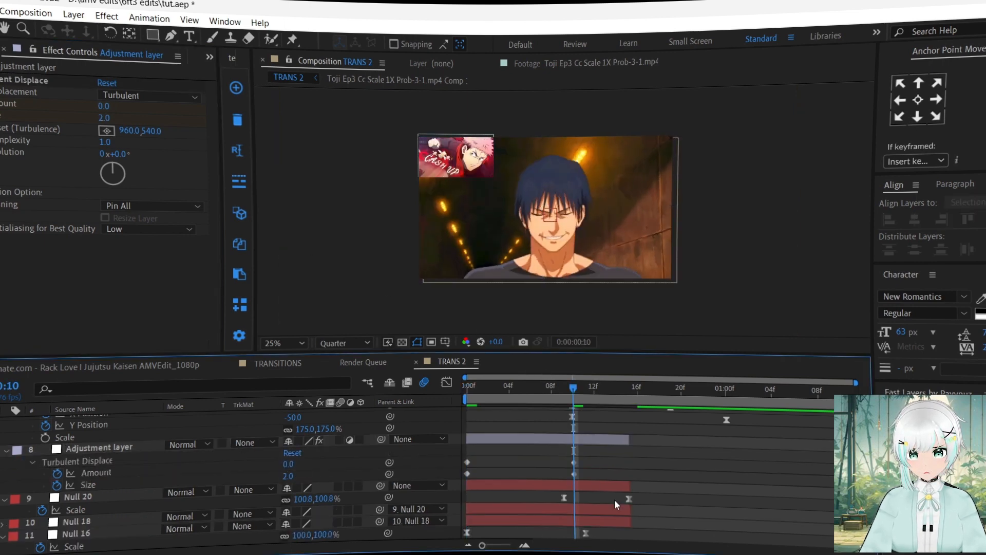
{"action": "key", "text": "shift+F3"}
{"action": "left_click", "coordinate": [778, 537]}
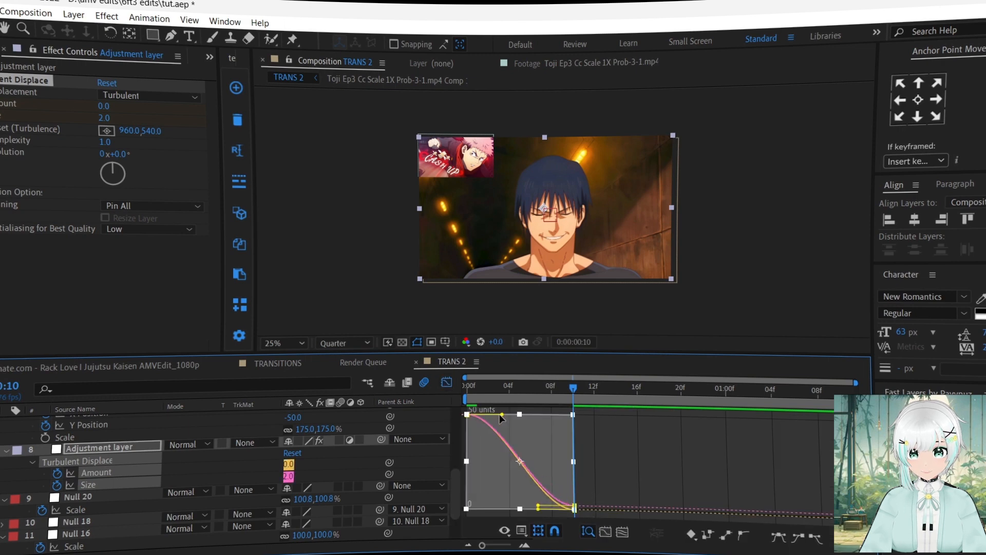
{"action": "left_click_drag", "start_coordinate": [502, 414], "coordinate": [470, 414]}
{"action": "left_click_drag", "start_coordinate": [540, 508], "coordinate": [489, 507]}
{"action": "left_click_drag", "start_coordinate": [571, 389], "coordinate": [465, 389]}
{"action": "key", "text": "space"}
{"action": "key", "text": "space"}
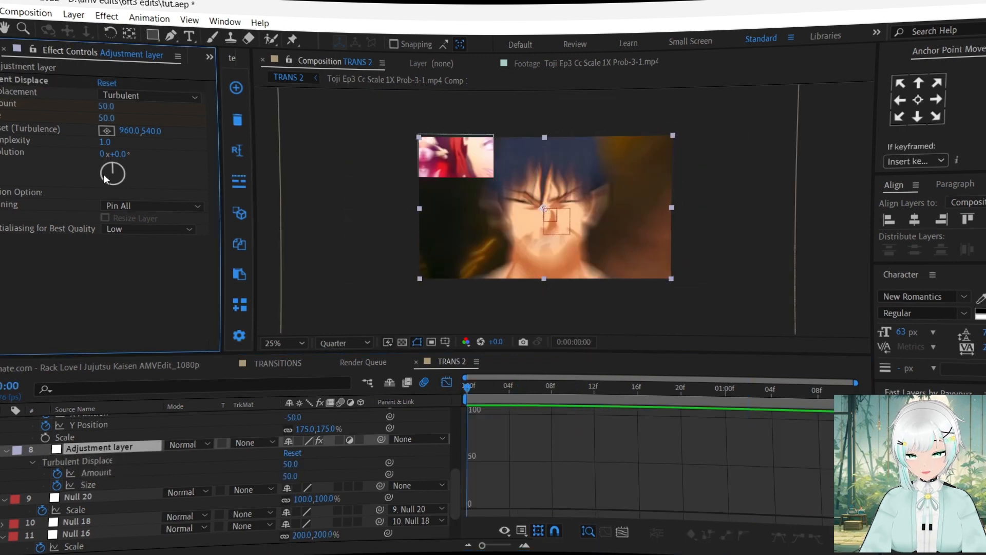
Step: Set Turbulent Displace's Size keyframe at frame 0 to 100, check its curve and preview the transition
{"action": "left_click", "coordinate": [107, 118]}
{"action": "type", "text": "100"}
{"action": "key", "text": "Return"}
{"action": "left_click", "coordinate": [88, 484]}
{"action": "key", "text": "space"}
{"action": "key", "text": "space"}
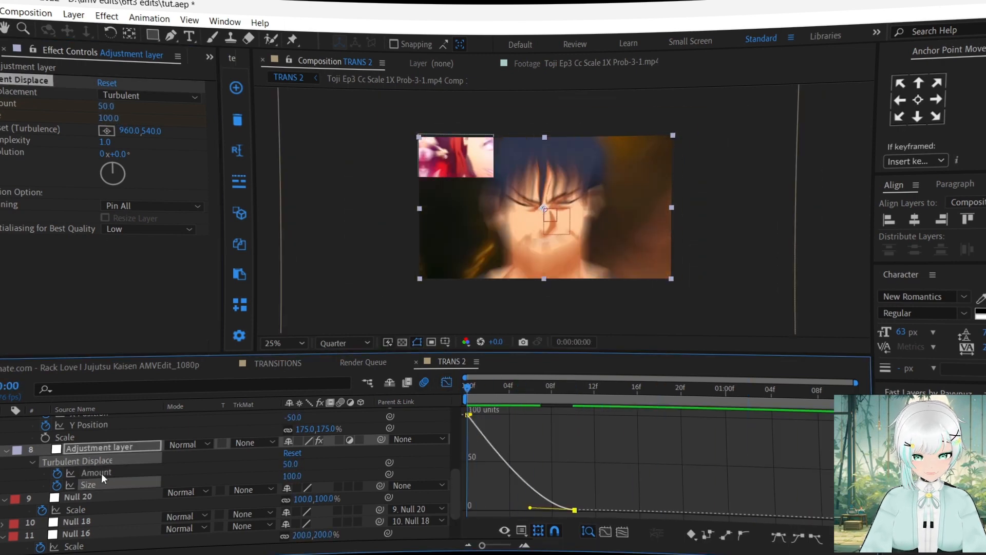
{"action": "key", "text": "shift+F3"}
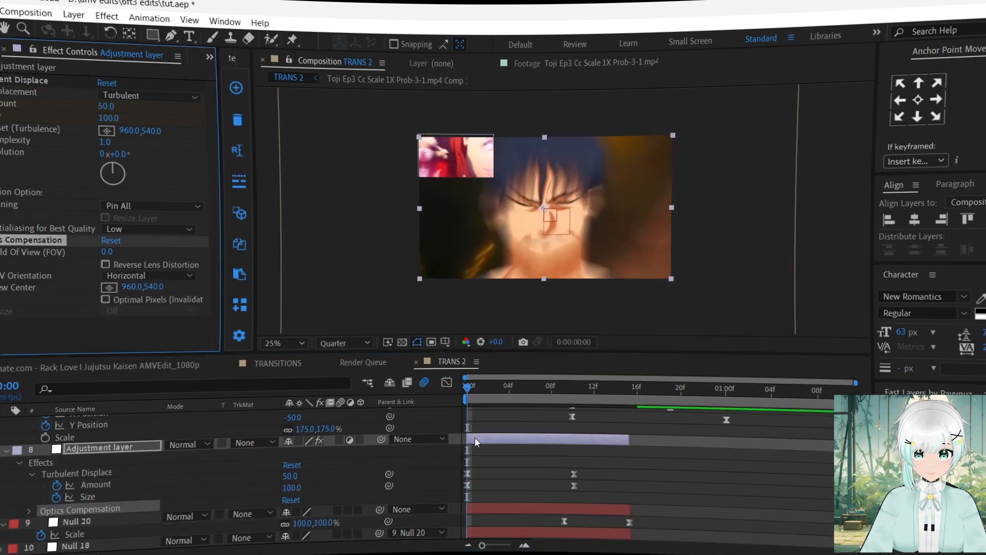
Step: Add Optics Compensation with Reverse Lens Distortion and keyframe its Field Of View from 100 at frame 0 to 0 at frame 10
{"action": "left_click", "coordinate": [104, 264]}
{"action": "key", "text": "u"}
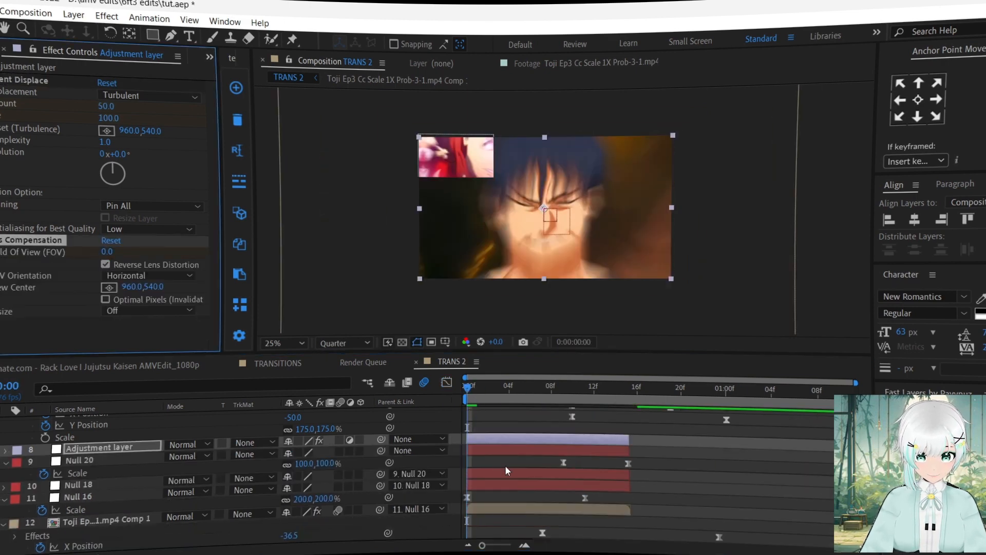
{"action": "key", "text": "u"}
{"action": "left_click_drag", "start_coordinate": [466, 497], "coordinate": [574, 502]}
{"action": "left_click", "coordinate": [287, 499]}
{"action": "type", "text": "100"}
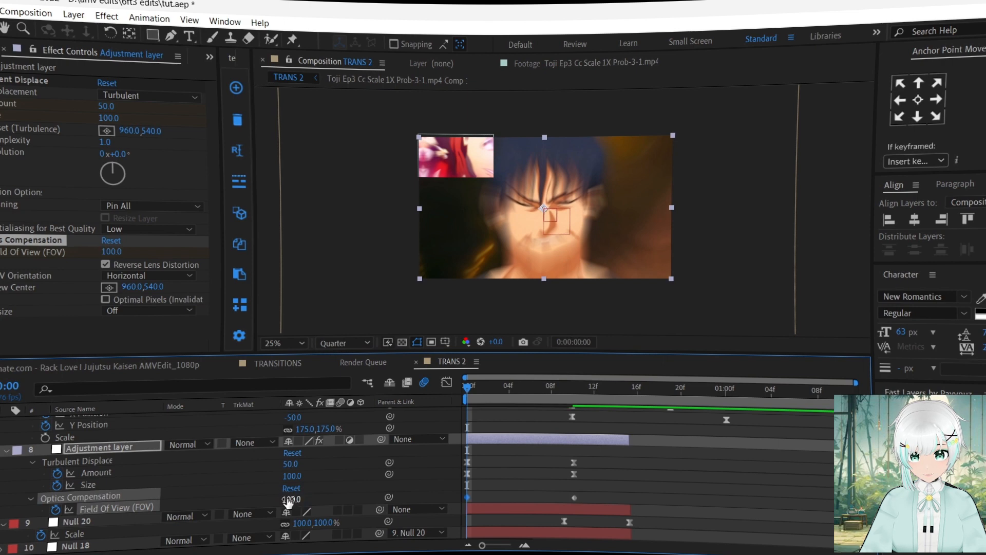
{"action": "key", "text": "Return"}
Step: Ease the Field Of View keyframes, shape the curve to fall steeply at first and flatten towards frame 10, and preview
{"action": "left_click", "coordinate": [446, 382]}
{"action": "left_click", "coordinate": [533, 477]}
{"action": "key", "text": "F9"}
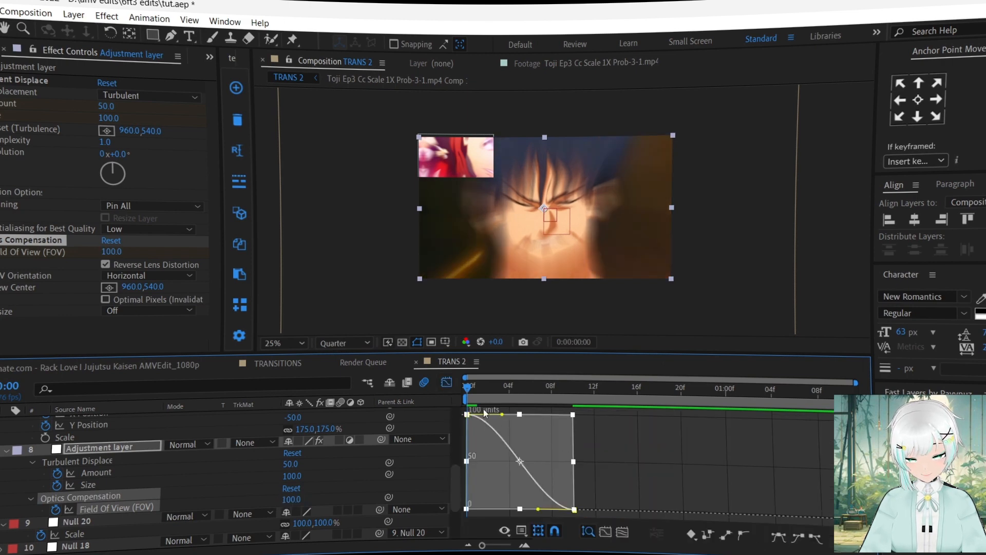
{"action": "left_click_drag", "start_coordinate": [501, 414], "coordinate": [469, 414]}
{"action": "left_click_drag", "start_coordinate": [538, 509], "coordinate": [487, 509]}
{"action": "left_click_drag", "start_coordinate": [477, 386], "coordinate": [442, 398]}
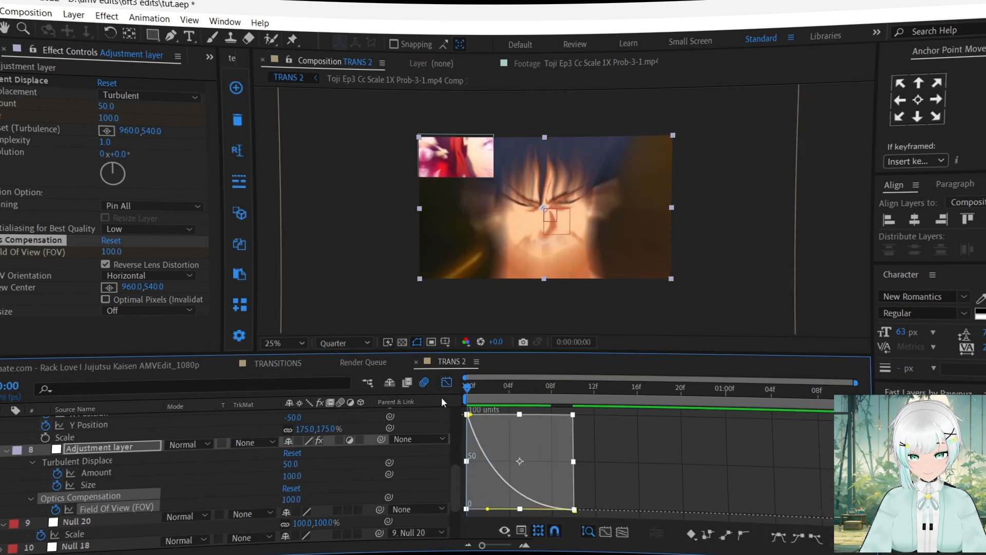
{"action": "key", "text": "space"}
{"action": "left_click", "coordinate": [446, 382]}
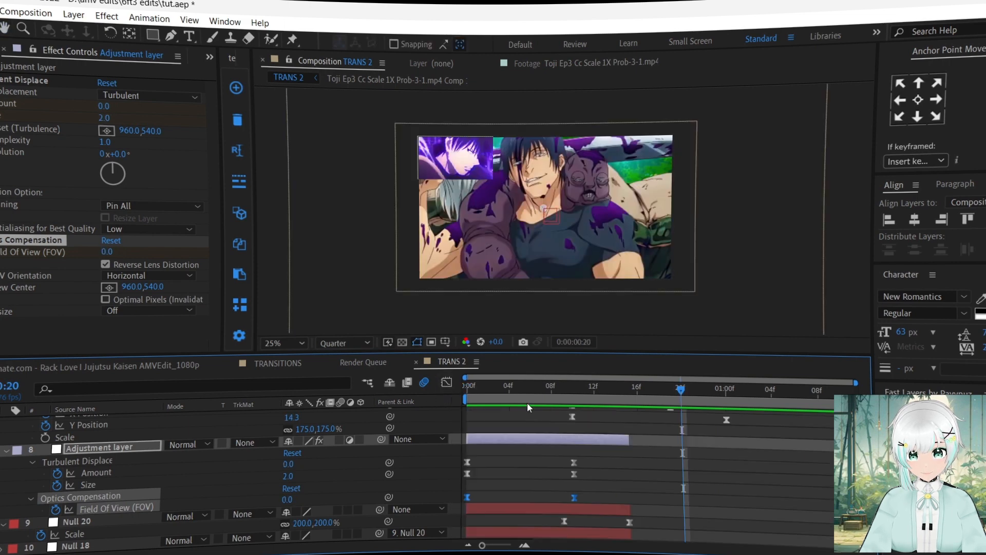
Step: Add a second adjustment layer directly above the Turbulent Displace one, keeping only one new layer
{"action": "left_click_drag", "start_coordinate": [479, 391], "coordinate": [577, 391]}
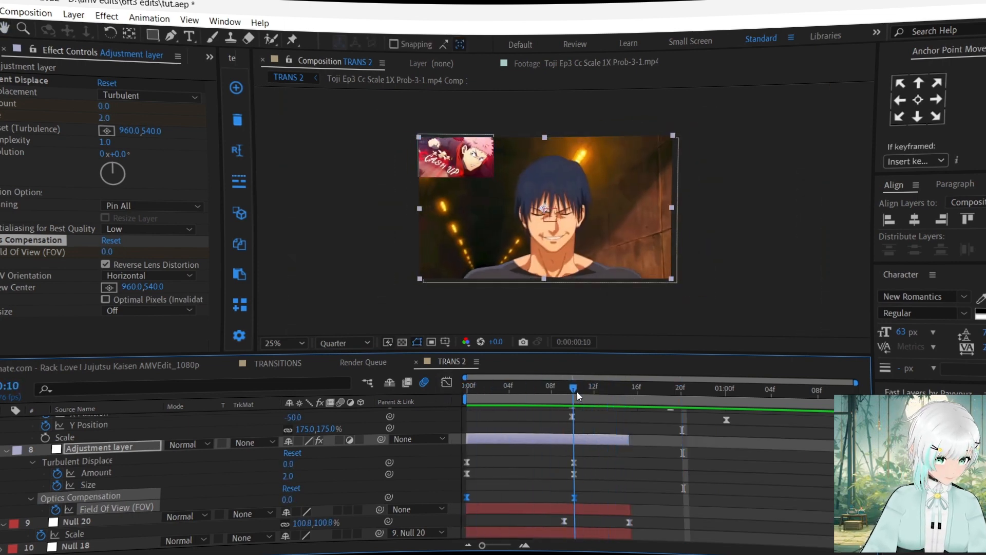
{"action": "key", "text": "ctrl+z"}
{"action": "key", "text": "ctrl+z"}
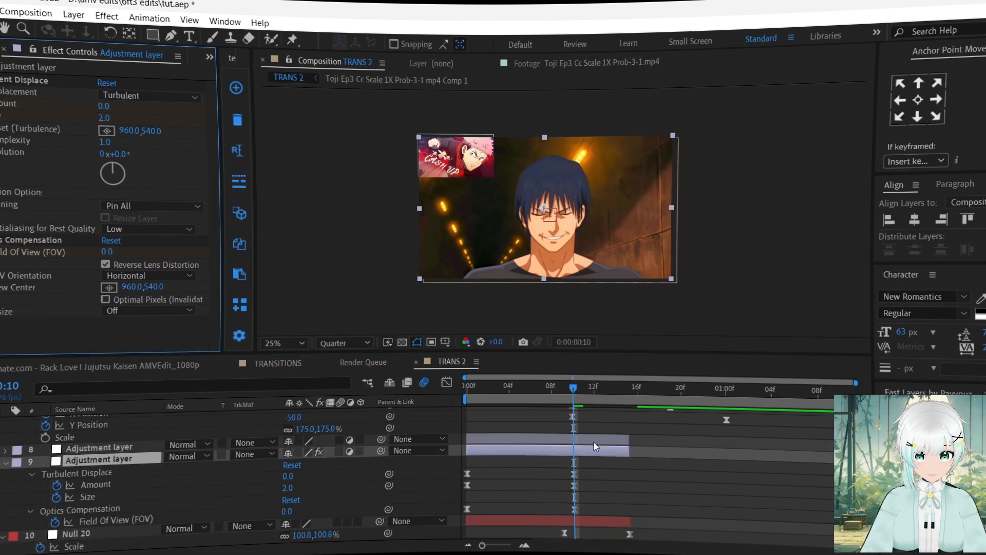
{"action": "left_click", "coordinate": [592, 439]}
{"action": "key", "text": "ctrl+d"}
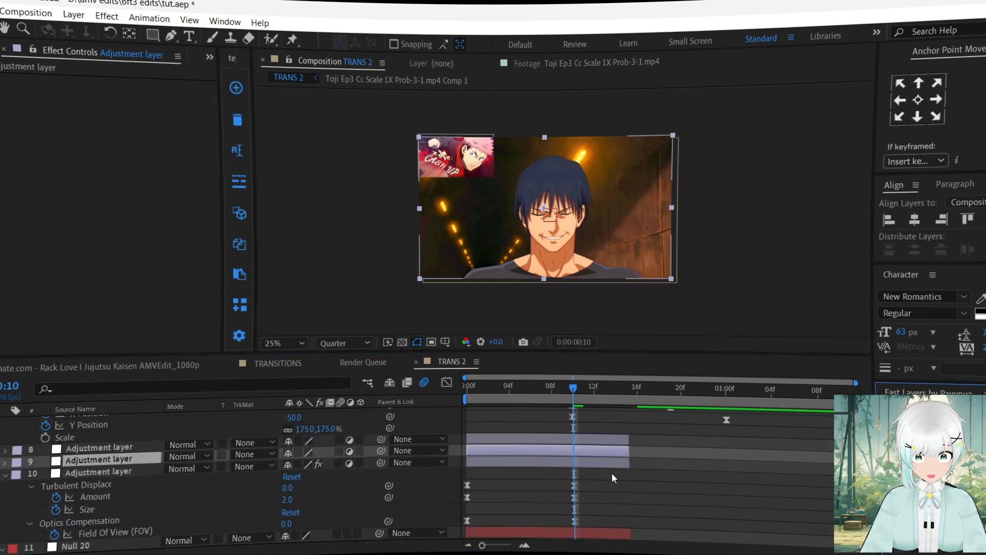
{"action": "key", "text": "ctrl+z"}
{"action": "left_click", "coordinate": [576, 439]}
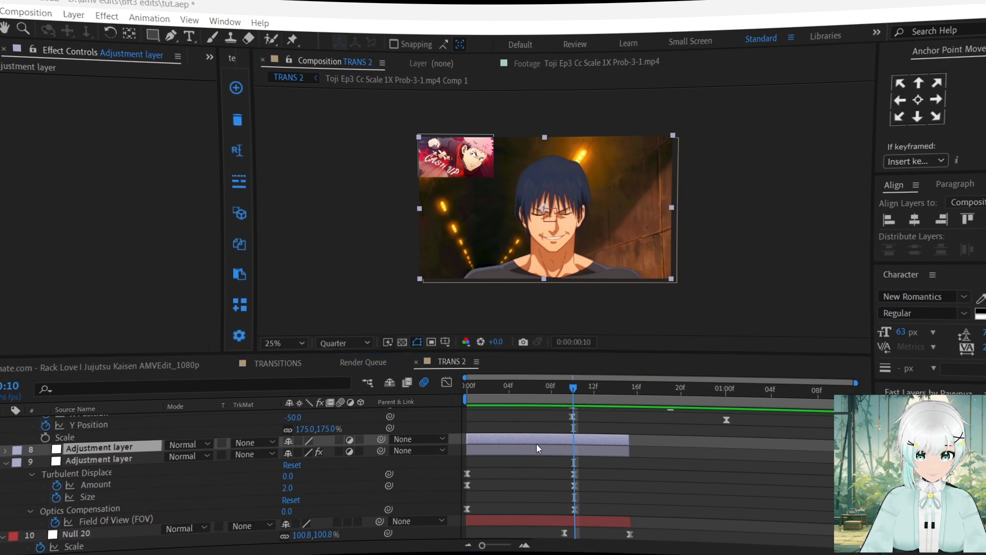
Step: Apply Wave Warp to the upper adjustment layer with Triangle waves, All Edges pinning and a Wave Height of 38
{"action": "key", "text": "ctrl+alt+shift+e"}
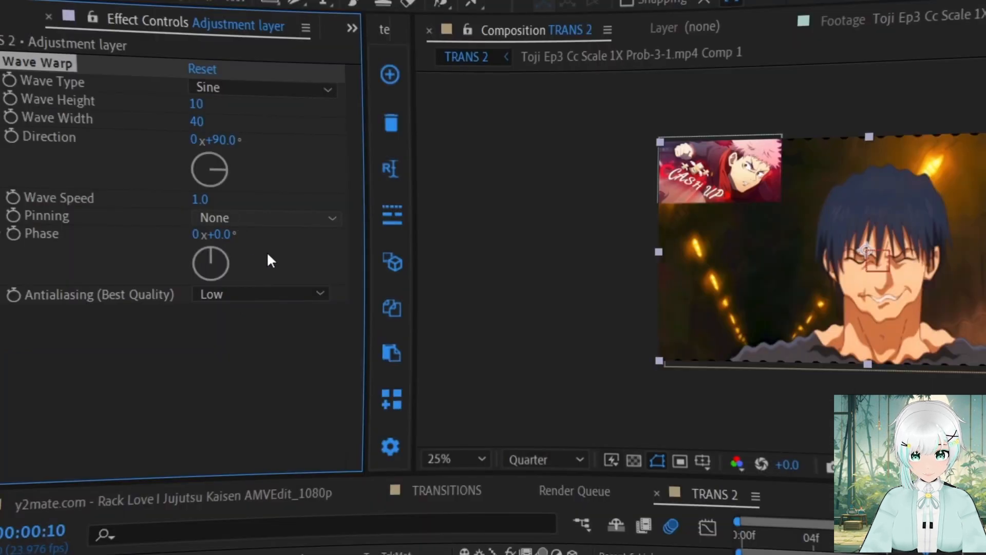
{"action": "left_click", "coordinate": [276, 261]}
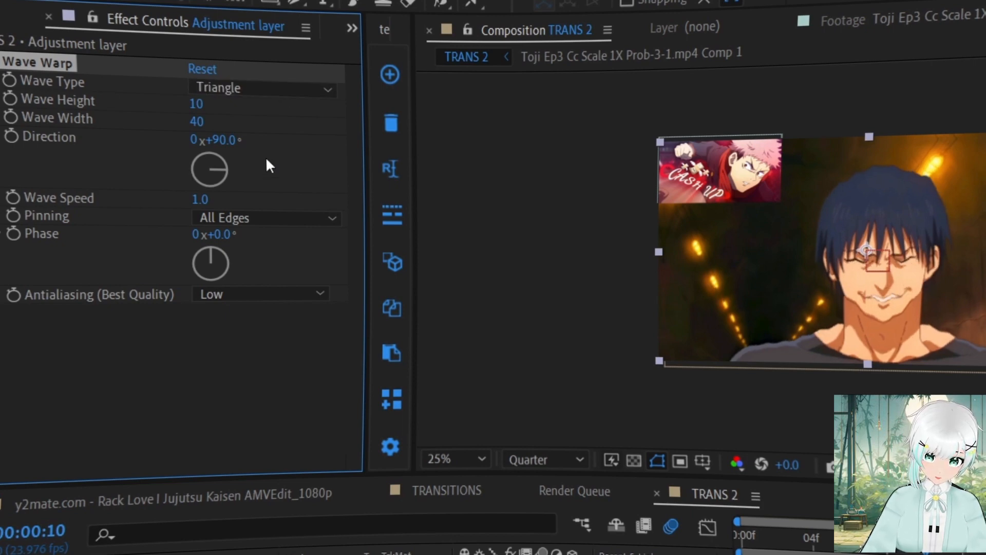
{"action": "left_click_drag", "start_coordinate": [196, 104], "coordinate": [230, 104]}
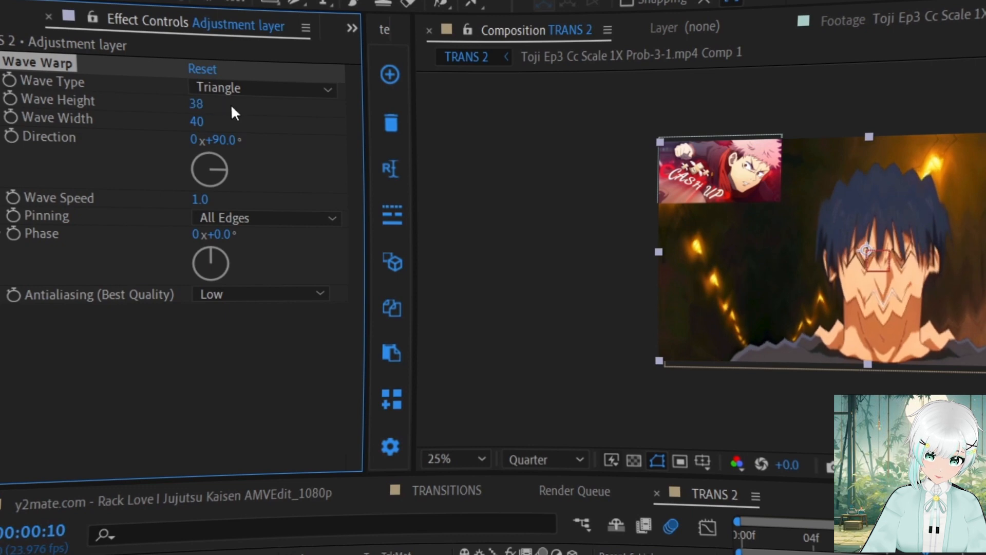
Step: Change Wave Warp's type to Sawtooth, its Direction to 0° and its Pinning to None
{"action": "left_click", "coordinate": [260, 217]}
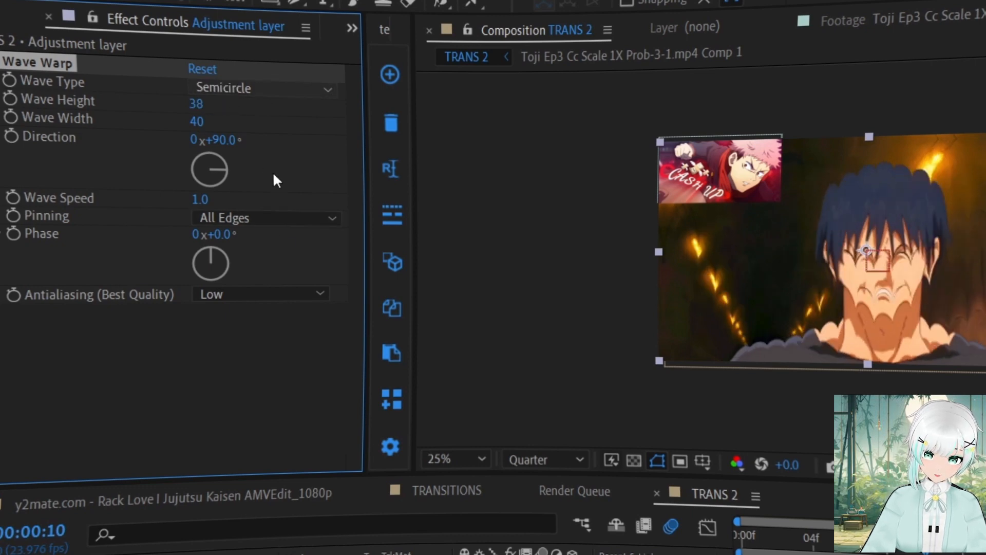
{"action": "left_click", "coordinate": [218, 139]}
{"action": "type", "text": "0"}
{"action": "key", "text": "Return"}
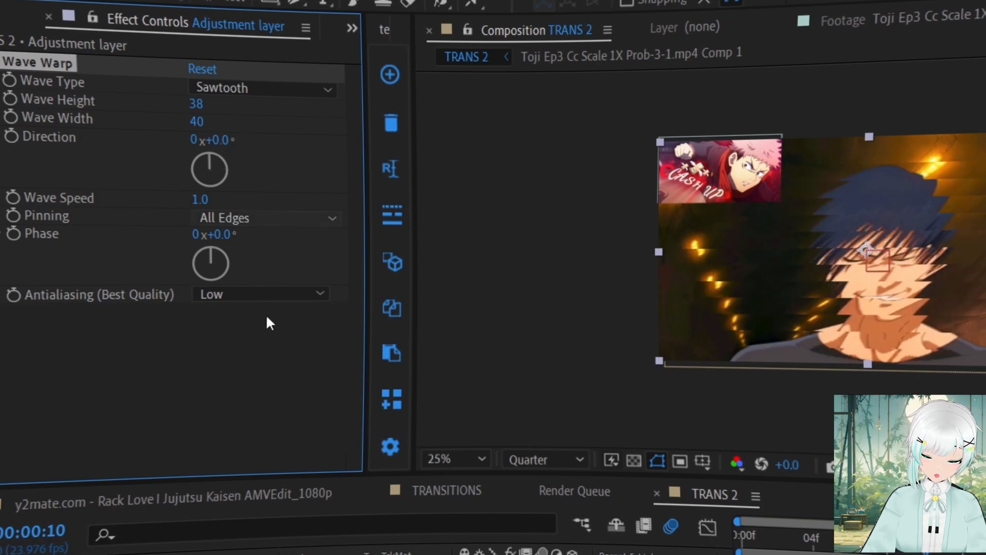
{"action": "left_click", "coordinate": [282, 276]}
{"action": "left_click", "coordinate": [300, 214]}
{"action": "left_click", "coordinate": [298, 235]}
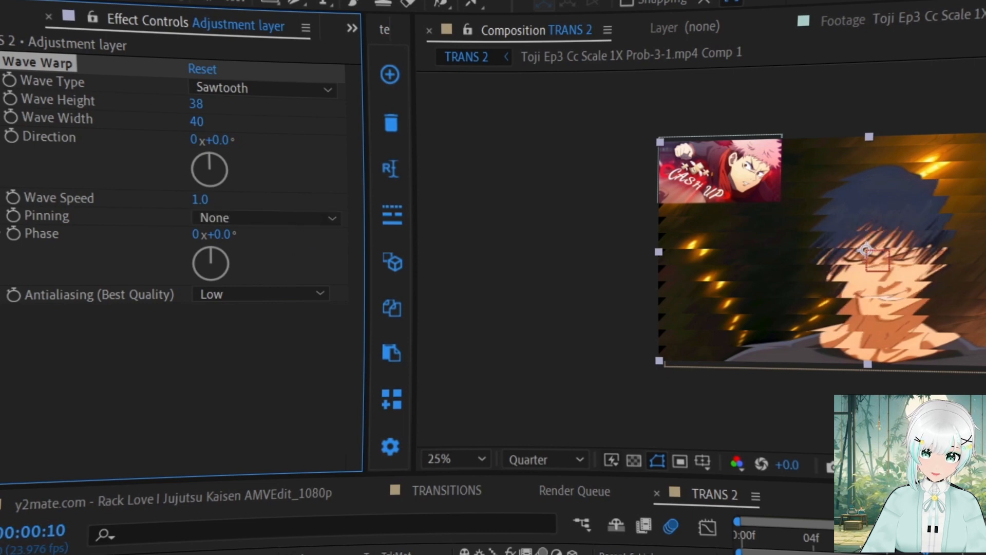
{"action": "left_click_drag", "start_coordinate": [917, 536], "coordinate": [952, 537]}
{"action": "key", "text": "Page_Up"}
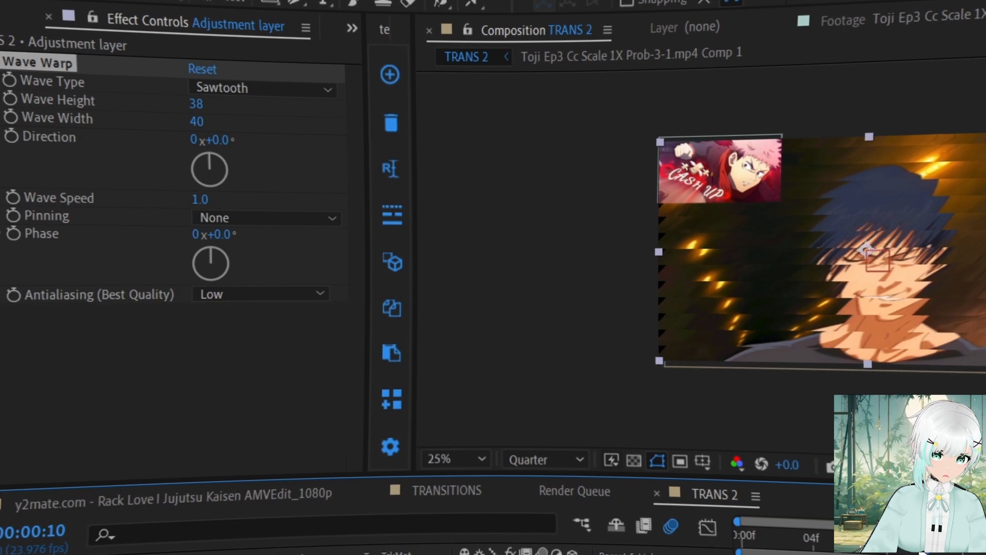
{"action": "key", "text": "F2"}
{"action": "left_click", "coordinate": [30, 65]}
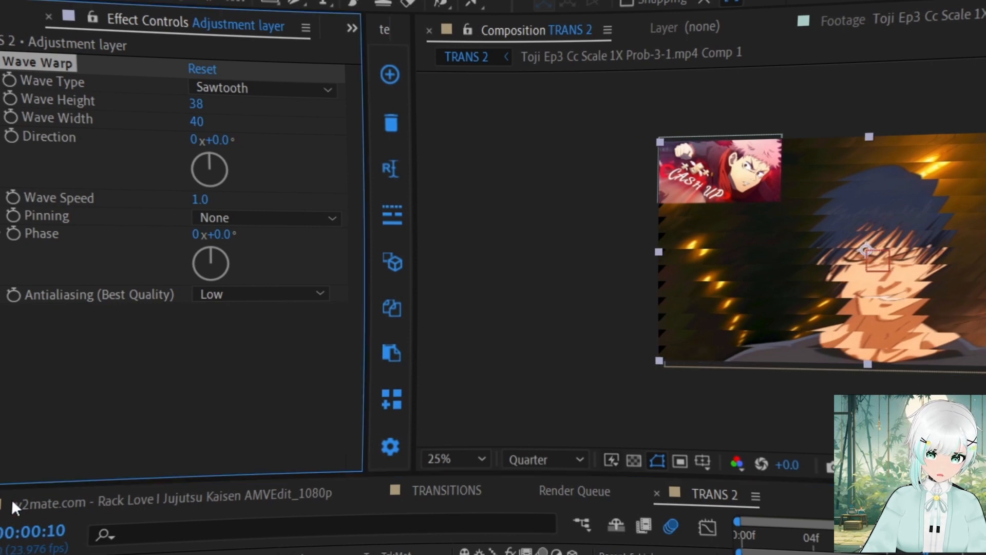
Step: Try the adjustment layer's Wave Warp on the Toji Comp 1 clip with a Wave Height of 30 at frame 7
{"action": "left_click", "coordinate": [1, 552]}
{"action": "key", "text": "ctrl+Down"}
{"action": "key", "text": "ctrl+v"}
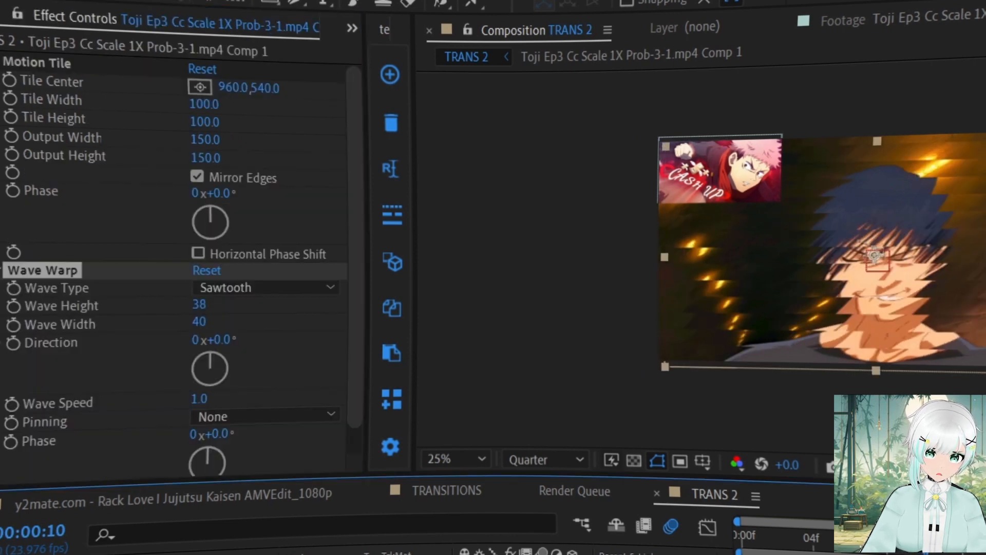
{"action": "key", "text": "Page_Up"}
{"action": "key", "text": "Page_Up"}
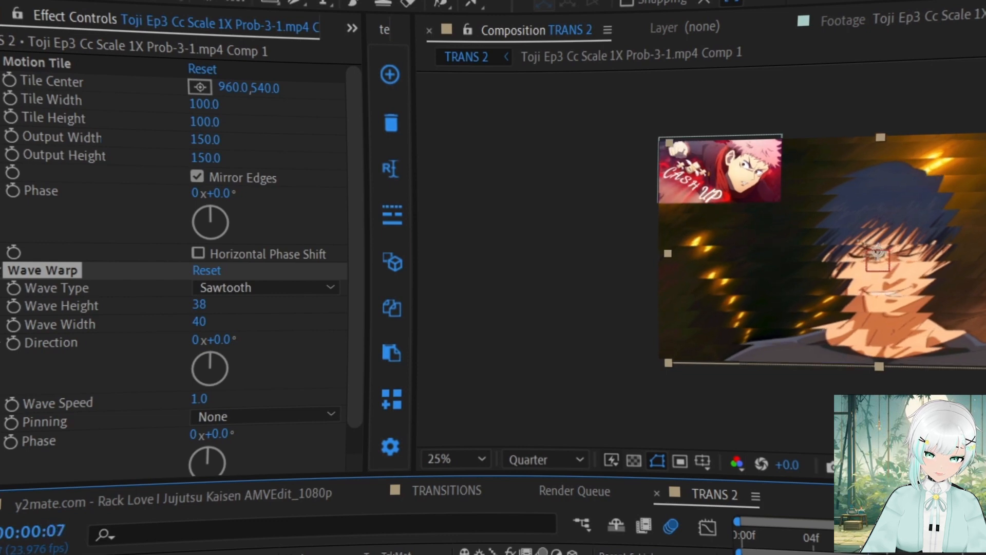
{"action": "left_click", "coordinate": [200, 304]}
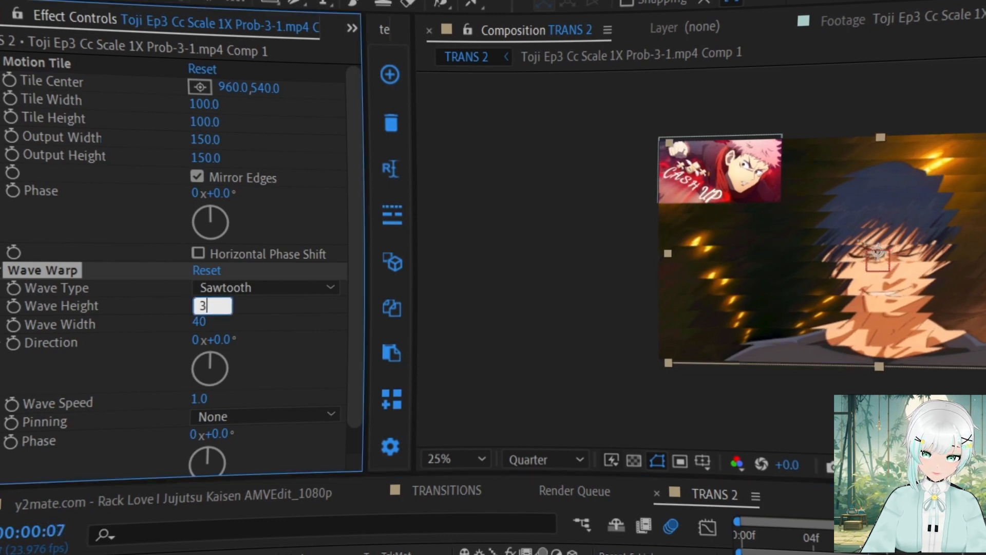
{"action": "type", "text": "30"}
{"action": "key", "text": "Return"}
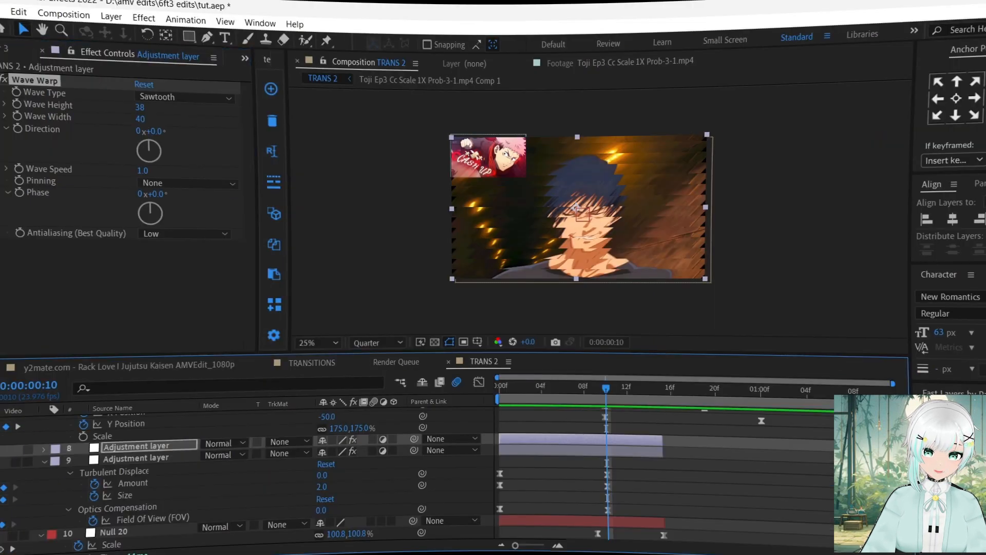
Step: Copy the adjustment layer's Wave Warp onto the Toji Comp 1 clip
{"action": "scroll", "coordinate": [615, 519], "scroll_direction": "down", "scroll_amount": 3}
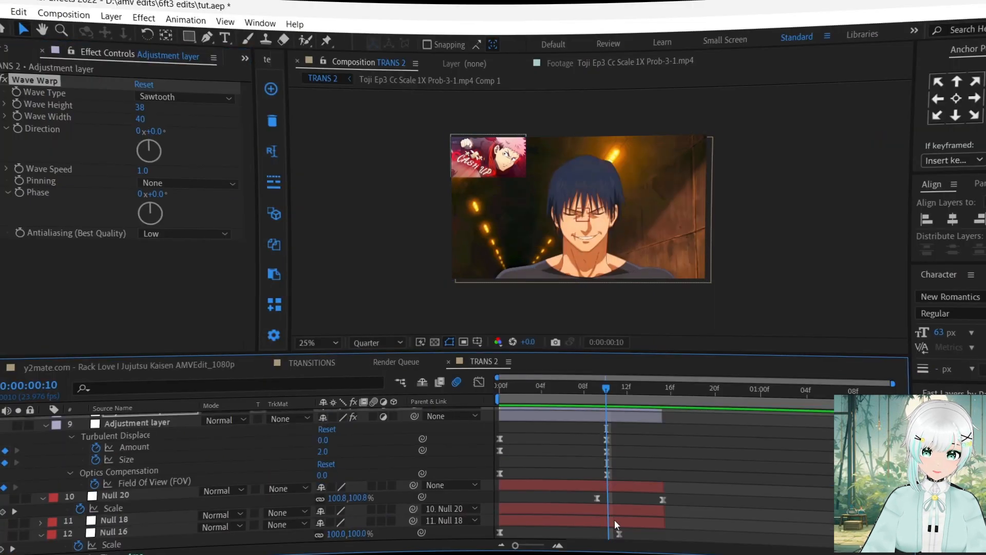
{"action": "left_click", "coordinate": [603, 500]}
{"action": "key", "text": "ctrl+v"}
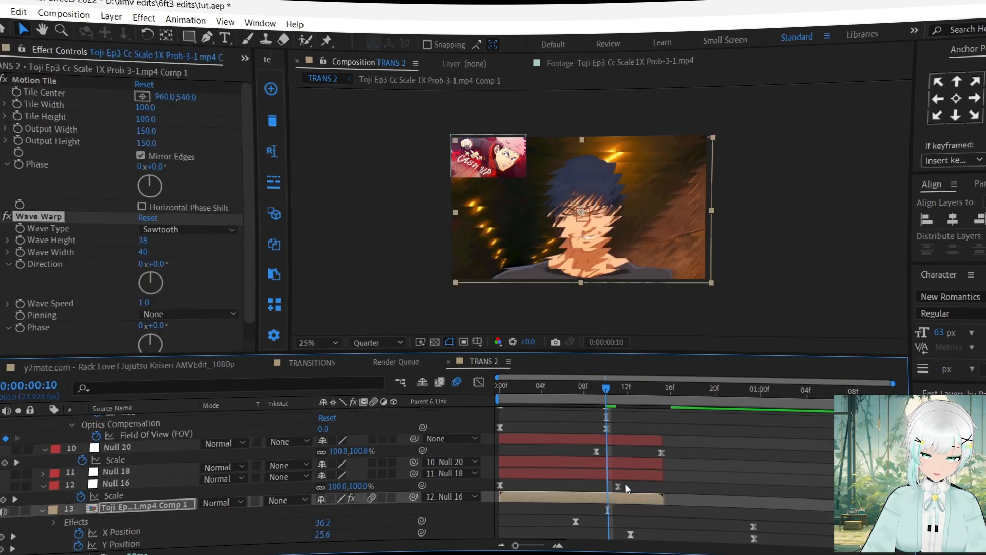
Step: Set the Comp 1 clip's Wave Height to 30 at frame 7 and enable keyframing for it
{"action": "left_click", "coordinate": [573, 386]}
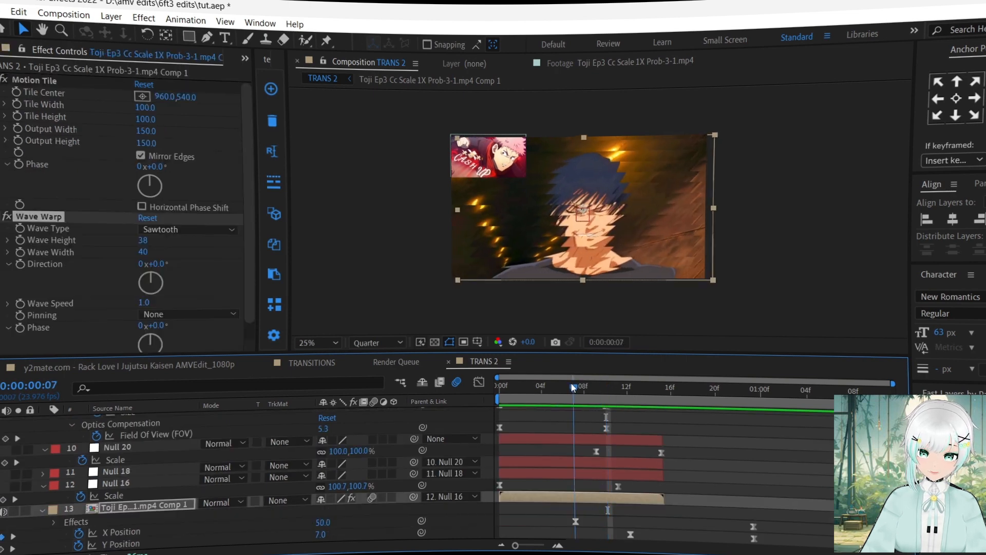
{"action": "left_click", "coordinate": [143, 240]}
{"action": "type", "text": "30"}
{"action": "key", "text": "Return"}
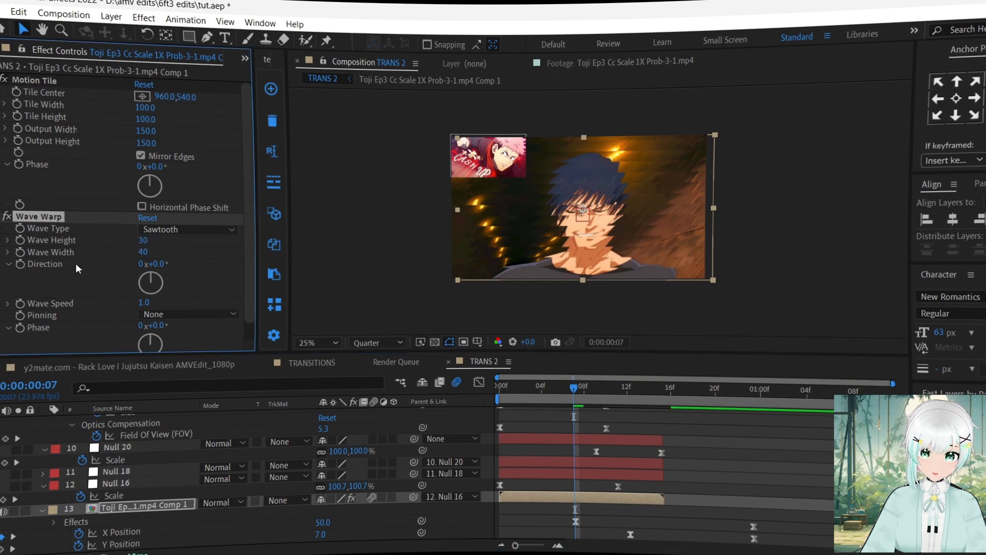
{"action": "mouse_move", "coordinate": [143, 252]}
{"action": "left_mouse_down"}
{"action": "mouse_move", "coordinate": [156, 252]}
{"action": "mouse_move", "coordinate": [136, 255]}
{"action": "left_mouse_up"}
{"action": "left_click", "coordinate": [20, 240]}
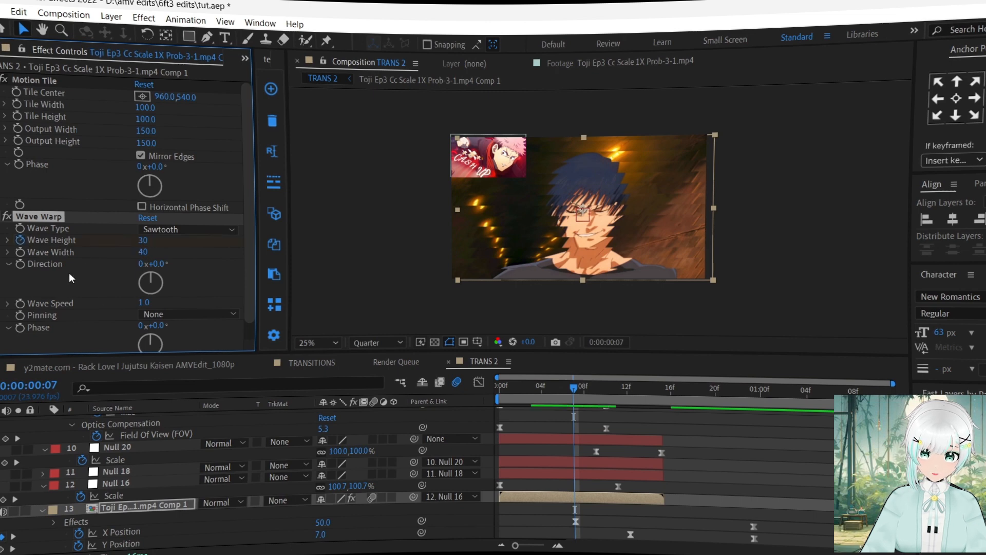
Step: Move the Comp 1 clip's Wave Height keyframe to the clip's end at frame 15 and add a keyframe of 0 at frame 7
{"action": "key", "text": "u"}
{"action": "left_click_drag", "start_coordinate": [575, 523], "coordinate": [663, 523]}
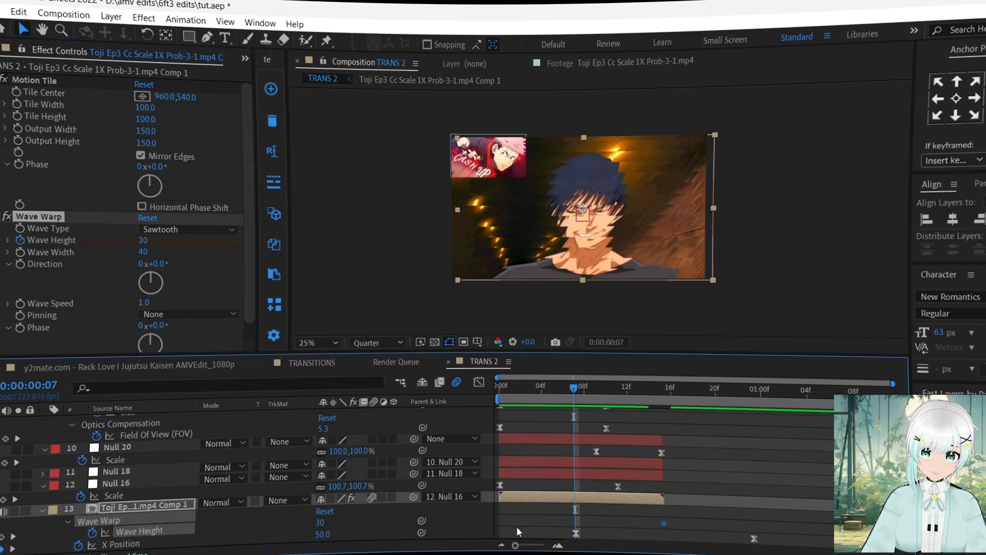
{"action": "left_click", "coordinate": [320, 523]}
{"action": "type", "text": "0"}
{"action": "key", "text": "Return"}
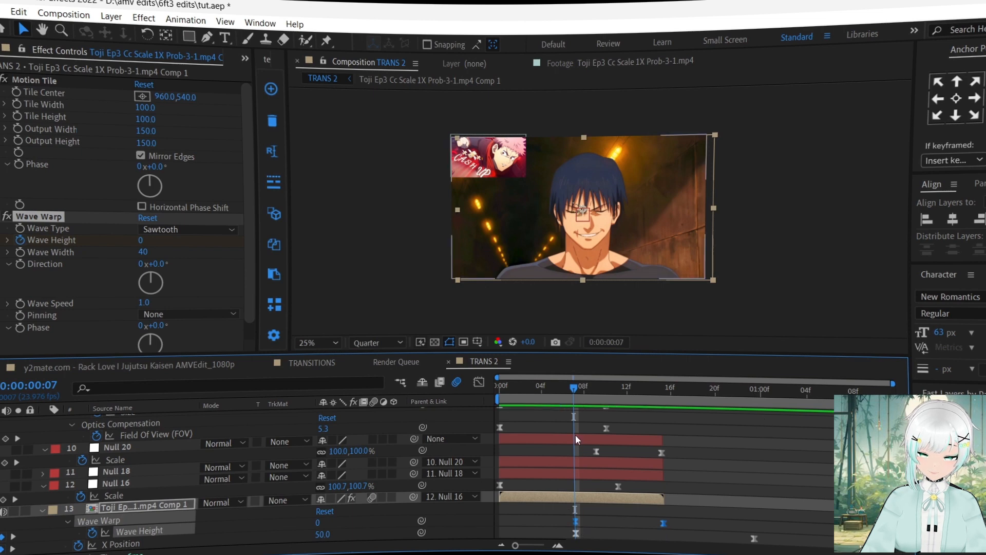
Step: Shape the Comp 1 clip's Wave Height curve to stay nearly flat at first and rise steeply just before the last keyframe
{"action": "left_click", "coordinate": [479, 383]}
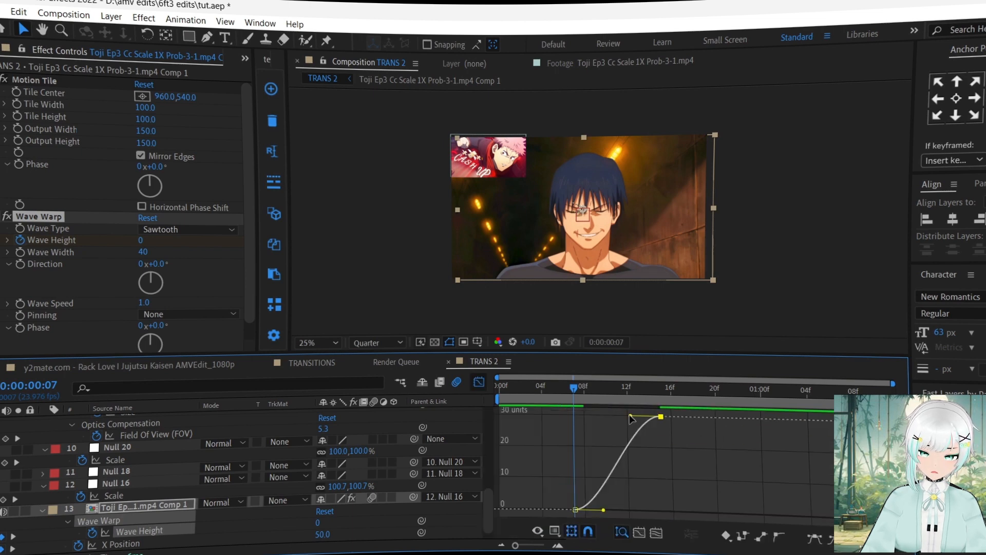
{"action": "left_click_drag", "start_coordinate": [631, 415], "coordinate": [656, 416]}
{"action": "left_click_drag", "start_coordinate": [604, 510], "coordinate": [649, 511]}
{"action": "left_click", "coordinate": [479, 382]}
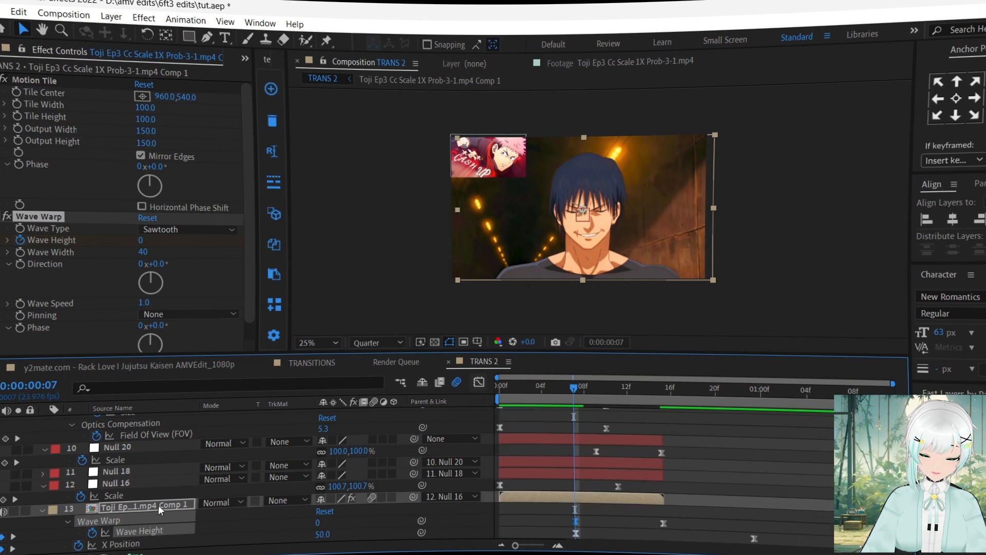
Step: Animate Wave Warp on the lower Comp 2 clip from a Wave Height of 30 at frame 15 down to 0, falling steeply then flattening
{"action": "scroll", "coordinate": [715, 442], "scroll_direction": "up", "scroll_amount": 5}
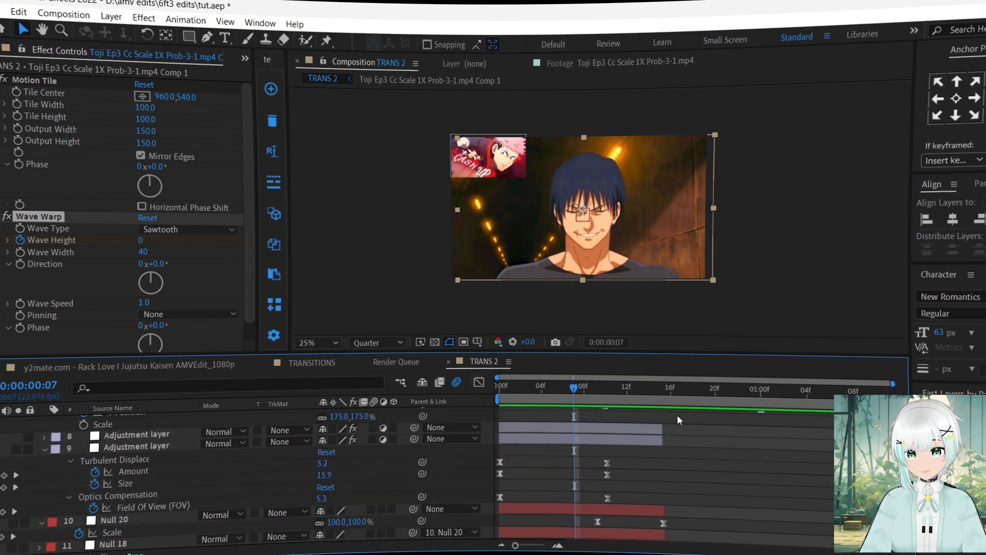
{"action": "left_click", "coordinate": [660, 386]}
{"action": "left_click", "coordinate": [677, 450]}
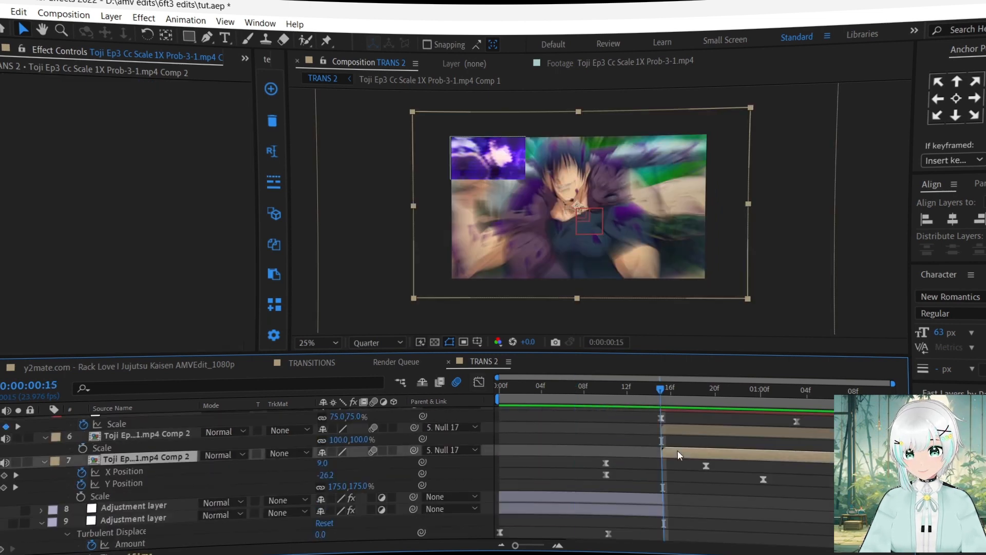
{"action": "key", "text": "u"}
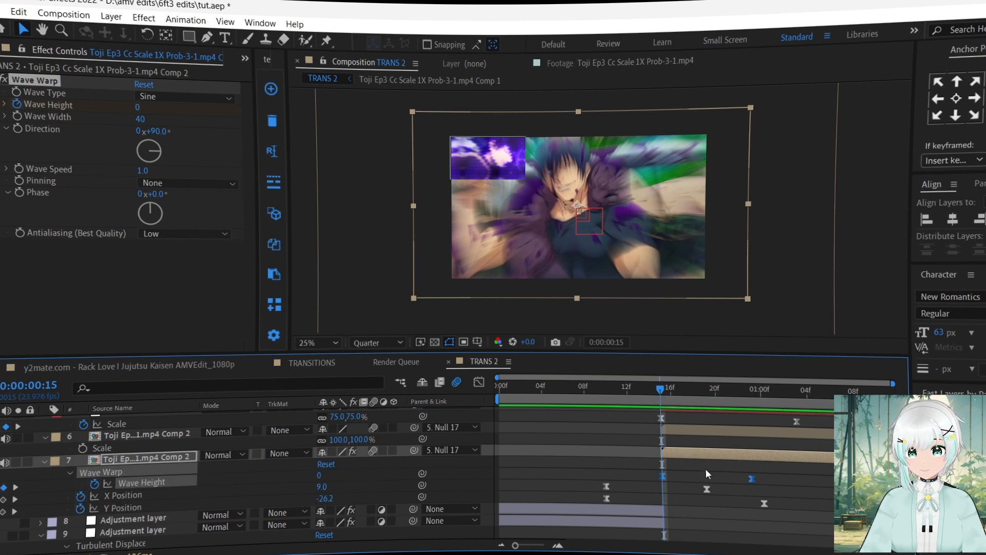
{"action": "left_click", "coordinate": [479, 382]}
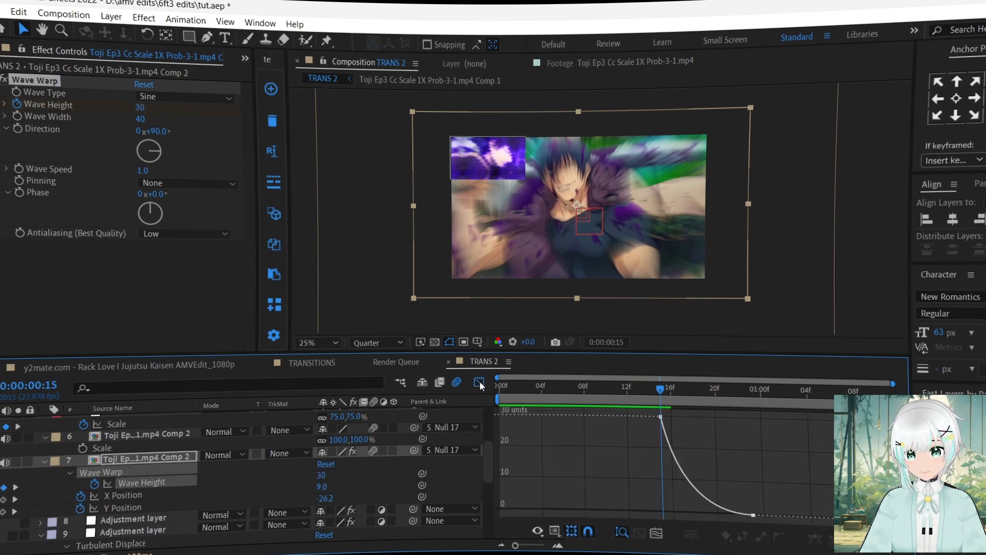
{"action": "left_click", "coordinate": [473, 382]}
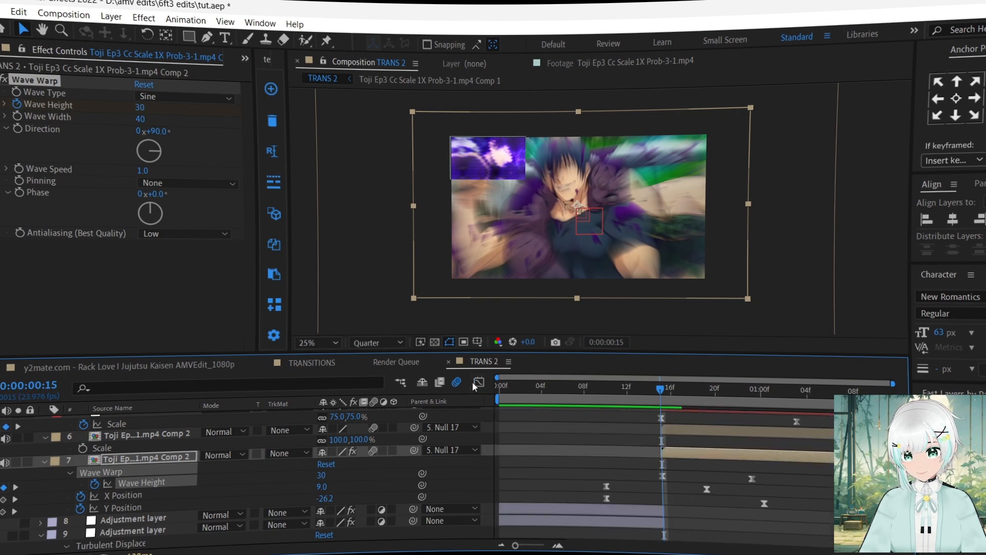
Step: Move the keyframed Wave Warp from the lower Comp 2 clip to the upper Comp 2 clip at frame 15
{"action": "mouse_move", "coordinate": [654, 392]}
{"action": "left_mouse_down"}
{"action": "mouse_move", "coordinate": [703, 391]}
{"action": "mouse_move", "coordinate": [660, 390]}
{"action": "left_mouse_up"}
{"action": "key", "text": "ctrl+x"}
{"action": "left_click", "coordinate": [688, 432]}
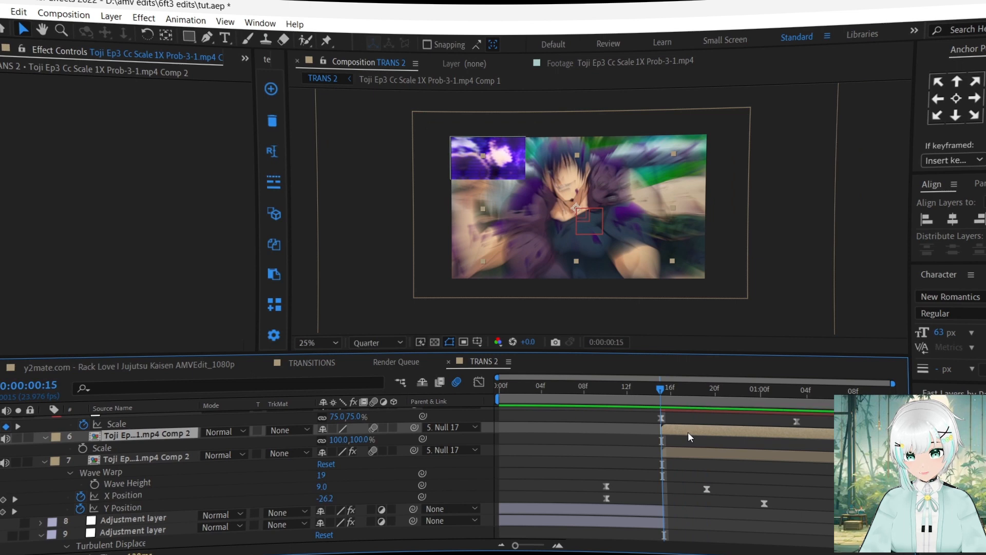
{"action": "key", "text": "ctrl+v"}
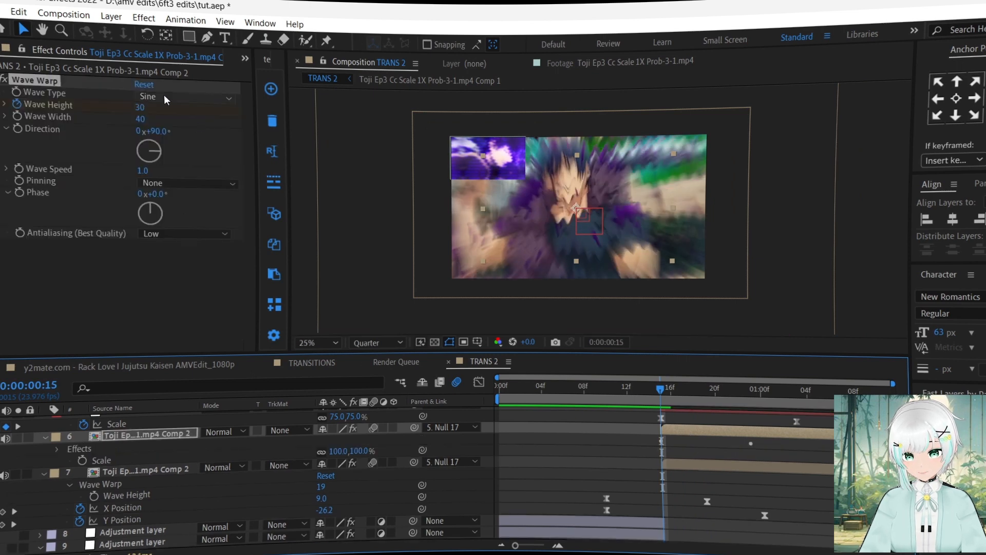
Step: Change the upper Comp 2 clip's Wave Warp to Sawtooth with a Direction of 0° and scrub across the cut to check it
{"action": "left_click", "coordinate": [195, 132]}
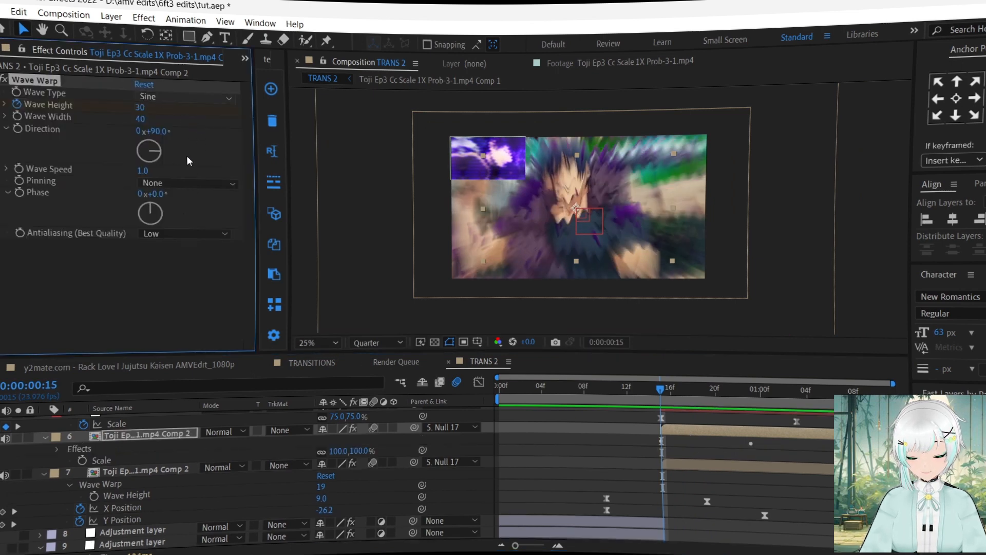
{"action": "left_click", "coordinate": [187, 157]}
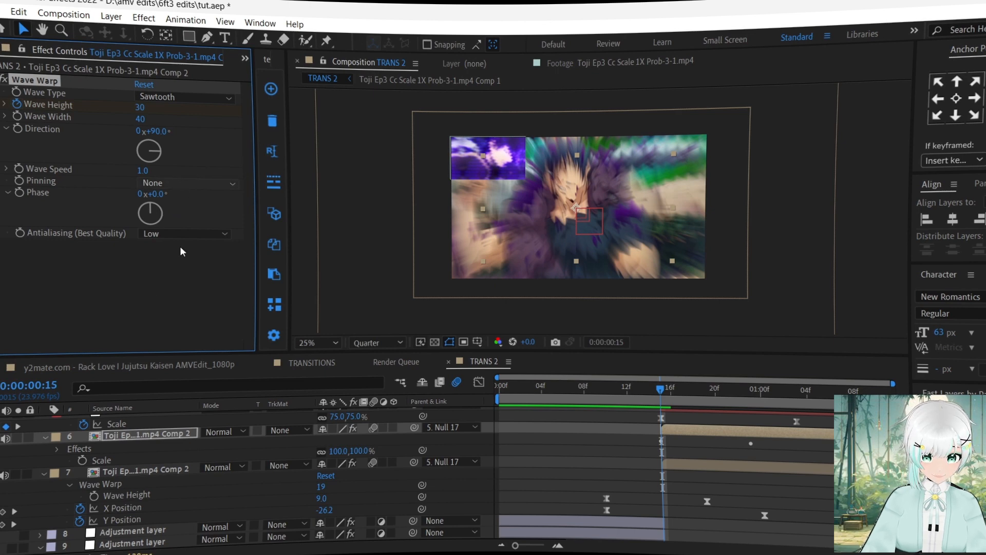
{"action": "left_click", "coordinate": [94, 307]}
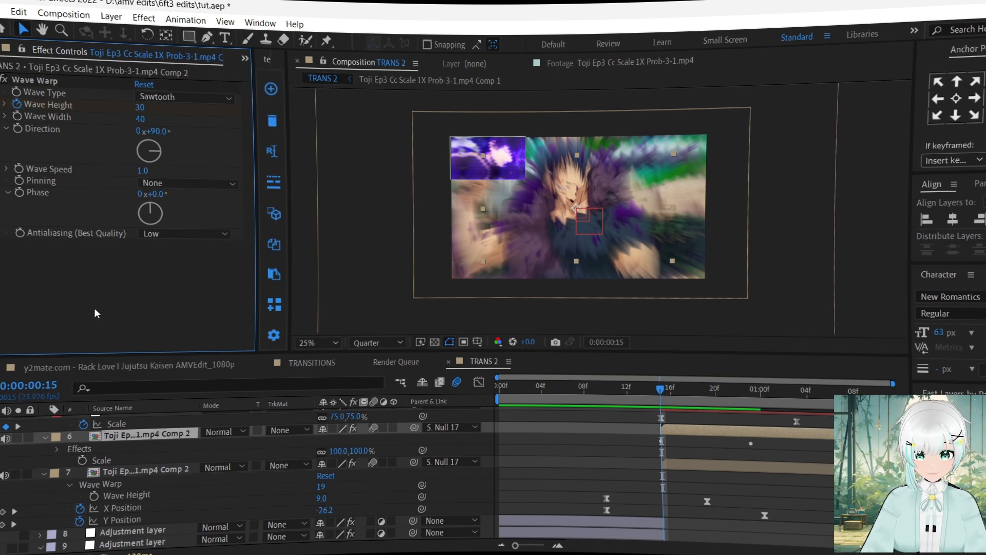
{"action": "left_click", "coordinate": [165, 128]}
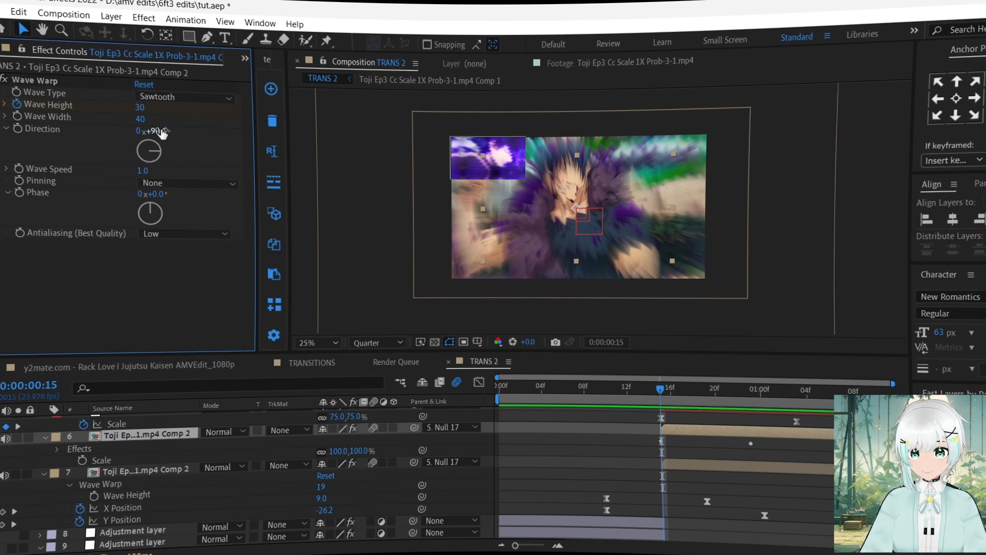
{"action": "type", "text": "0"}
{"action": "key", "text": "Return"}
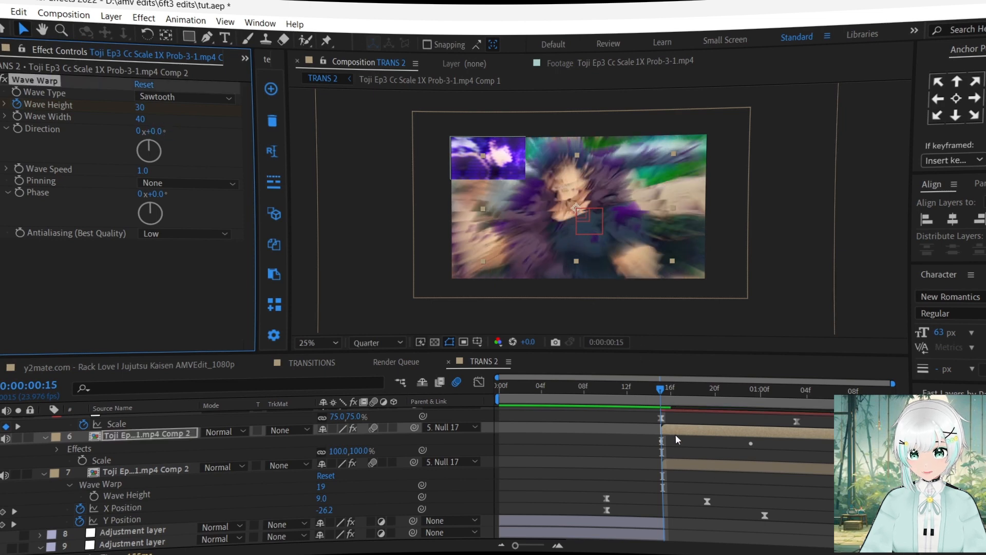
{"action": "left_click", "coordinate": [640, 391]}
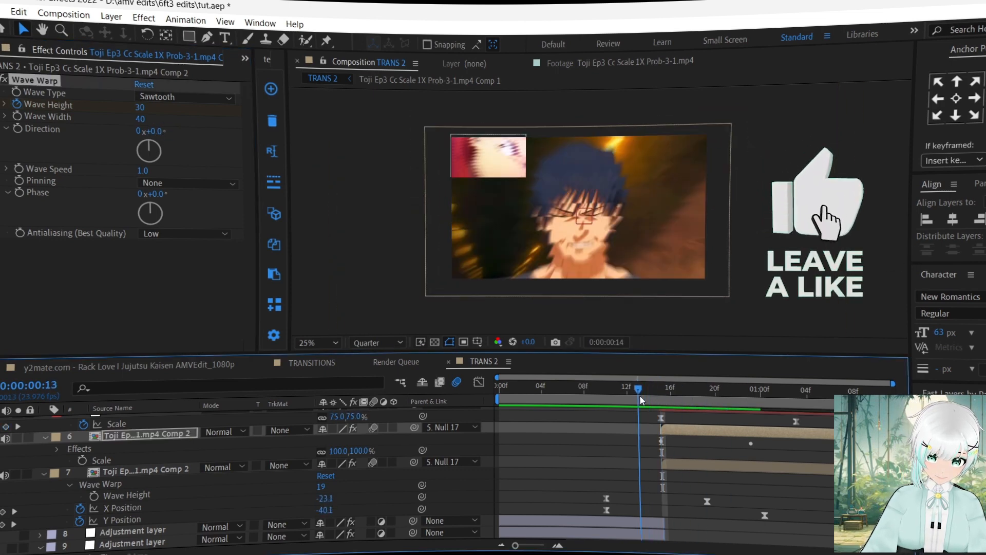
{"action": "left_click_drag", "start_coordinate": [639, 395], "coordinate": [667, 398]}
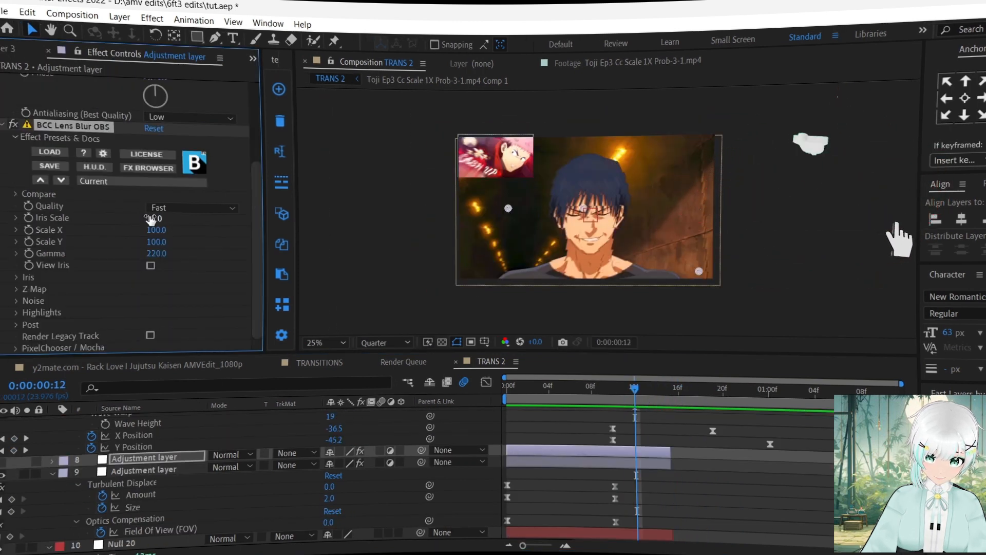
Step: Set BCC Lens Blur OBS on the upper adjustment layer to a Gamma of 1000 and a Highlight Boost of 431
{"action": "left_click", "coordinate": [157, 254]}
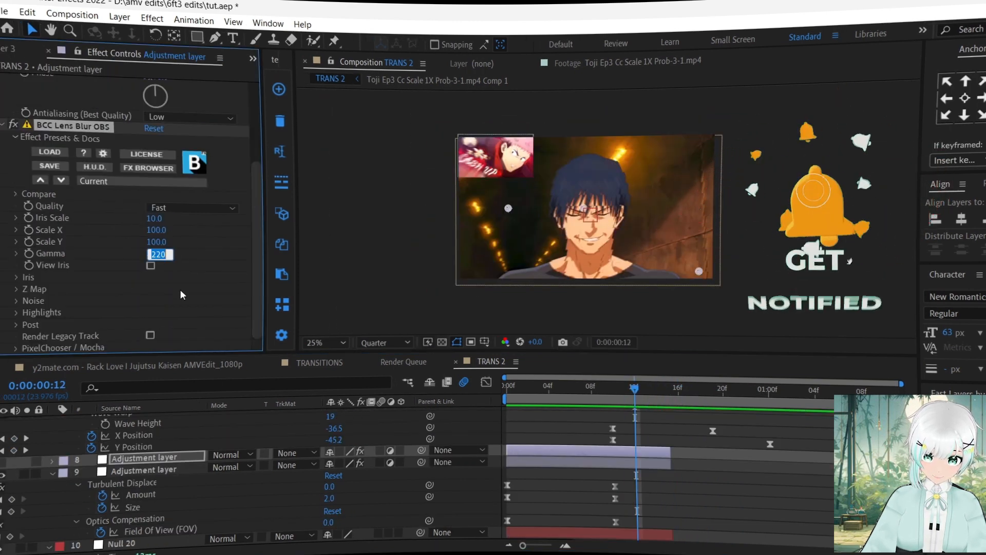
{"action": "type", "text": "1000"}
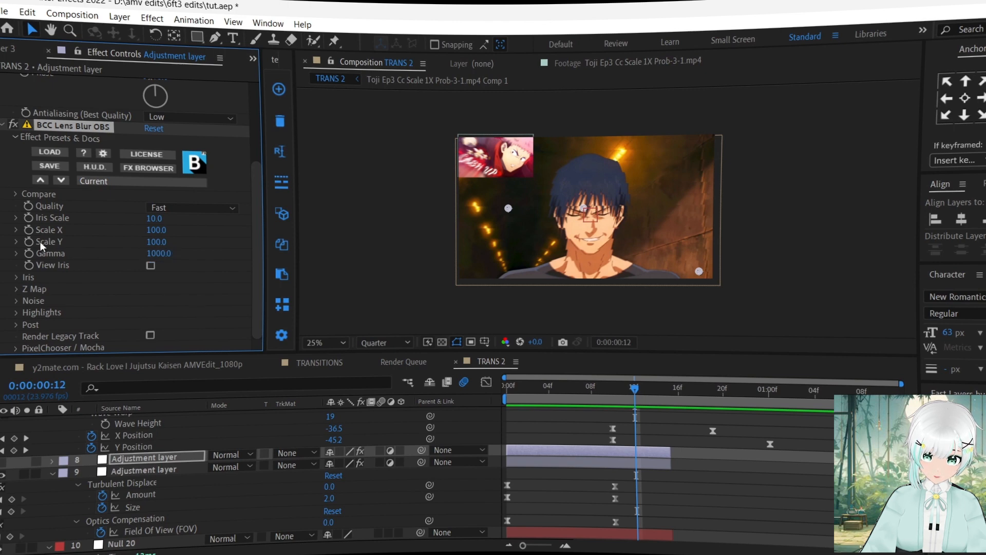
{"action": "left_click", "coordinate": [17, 313]}
{"action": "scroll", "coordinate": [32, 319], "scroll_direction": "down", "scroll_amount": 1}
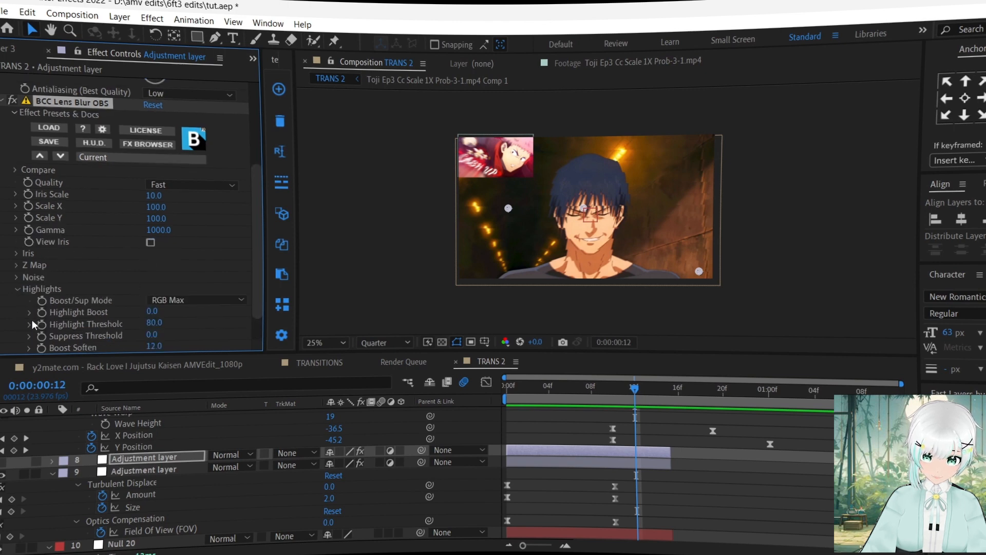
{"action": "left_click_drag", "start_coordinate": [153, 312], "coordinate": [162, 311]}
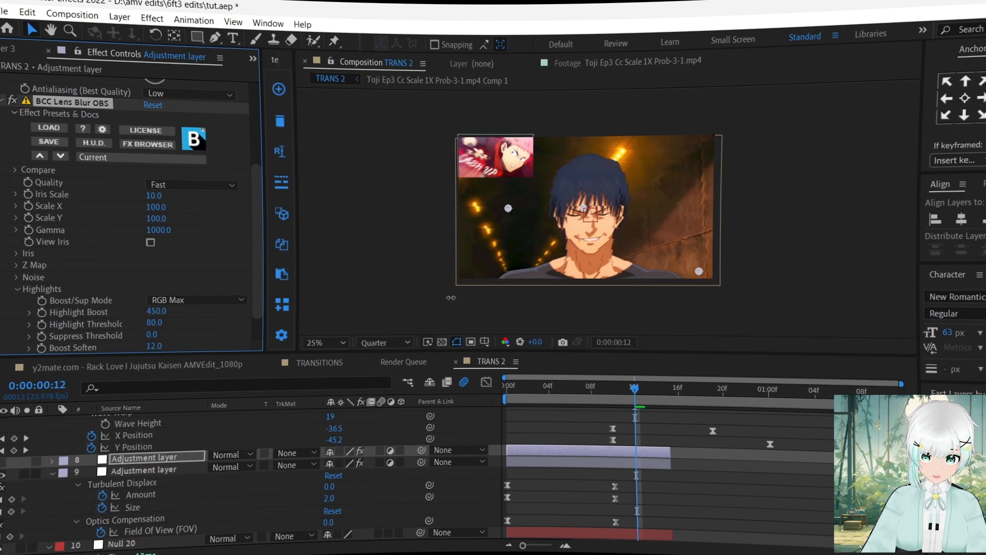
{"action": "left_click_drag", "start_coordinate": [451, 297], "coordinate": [67, 450]}
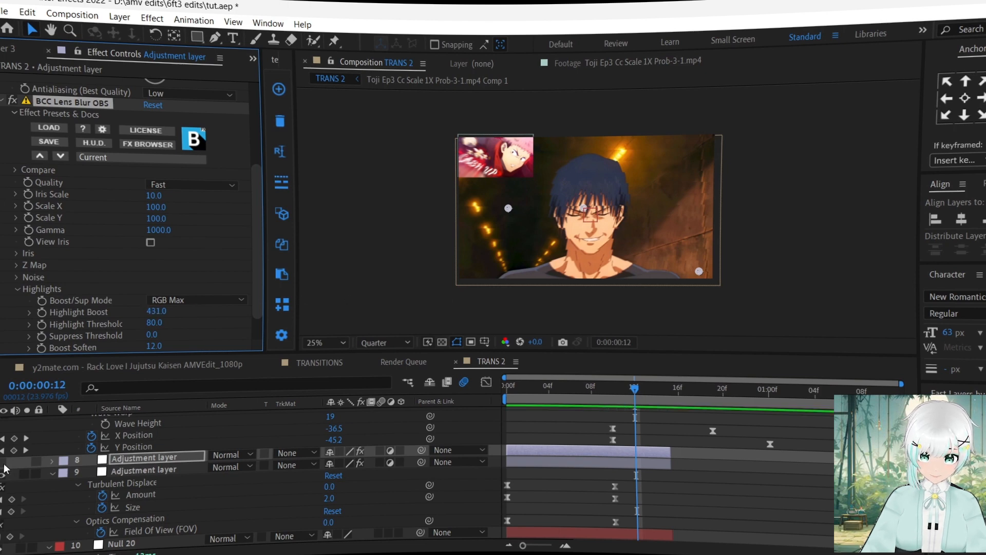
Step: Remove Wave Warp from the upper adjustment layer and make that layer visible
{"action": "scroll", "coordinate": [87, 84], "scroll_direction": "up", "scroll_amount": 6}
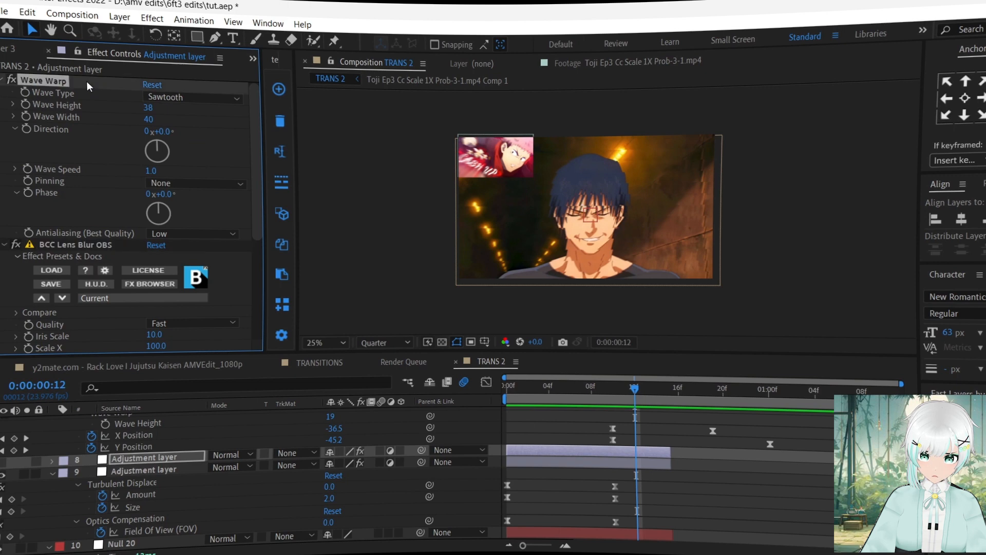
{"action": "scroll", "coordinate": [87, 81], "scroll_direction": "down", "scroll_amount": 5}
{"action": "left_click", "coordinate": [2, 462]}
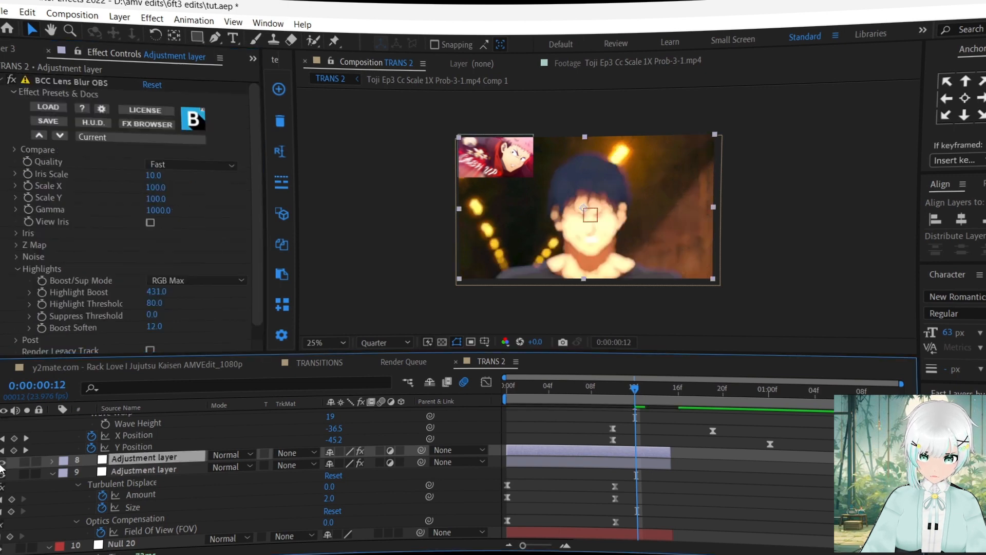
Step: Set the lower adjustment layer's BCC Lens Blur OBS Highlight Boost to 100 and keyframe it with Iris Scale at frame 12
{"action": "left_click_drag", "start_coordinate": [155, 291], "coordinate": [115, 293]}
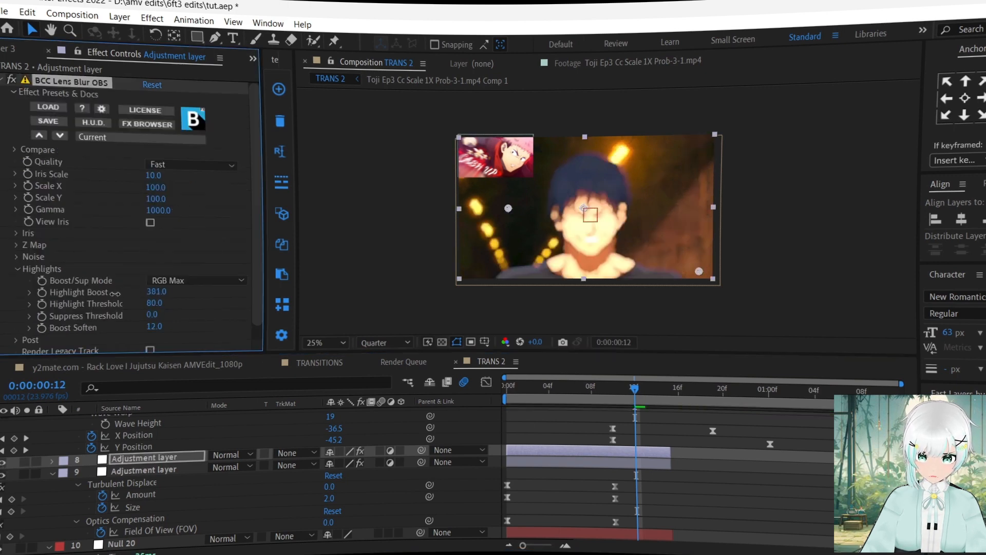
{"action": "left_click", "coordinate": [156, 291]}
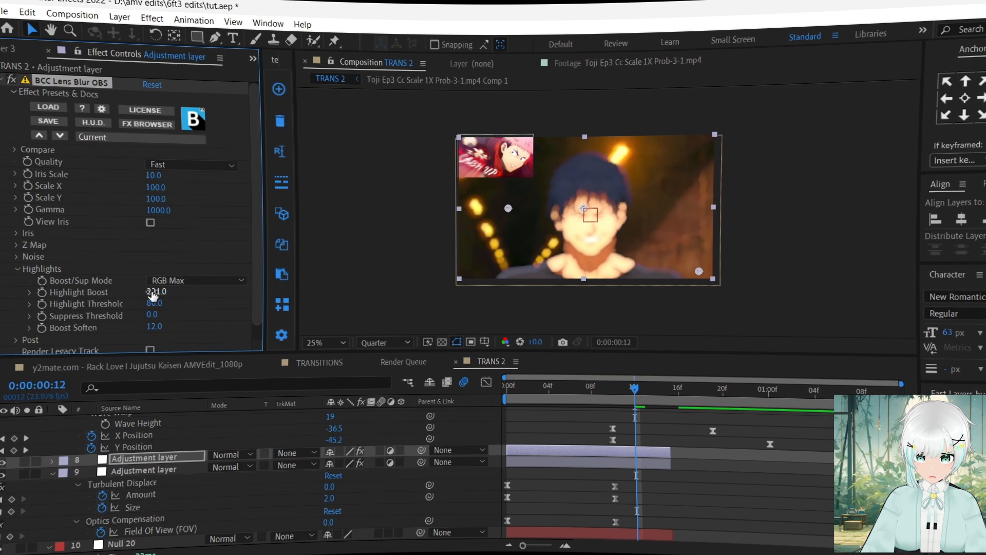
{"action": "type", "text": "100"}
{"action": "key", "text": "Return"}
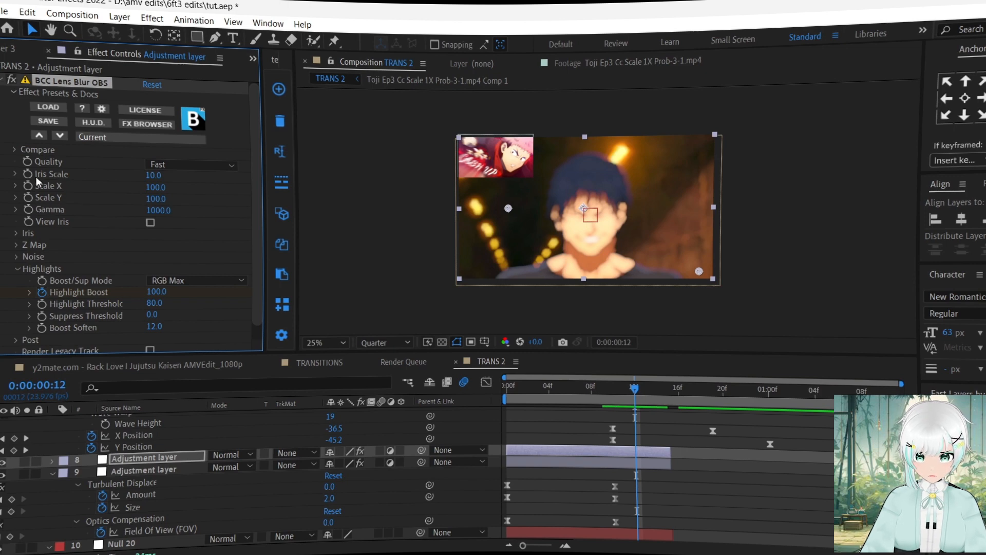
Step: Move the adjustment layer's Iris Scale and Highlight Boost keyframes to the end of the layer at frame 15
{"action": "key", "text": "u"}
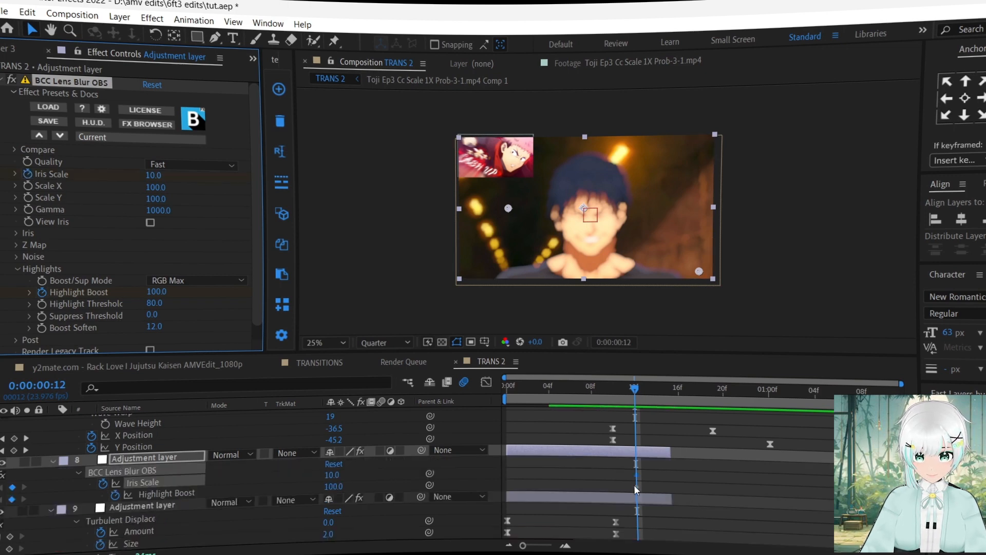
{"action": "left_click_drag", "start_coordinate": [629, 476], "coordinate": [670, 488]}
{"action": "left_click", "coordinate": [135, 290]}
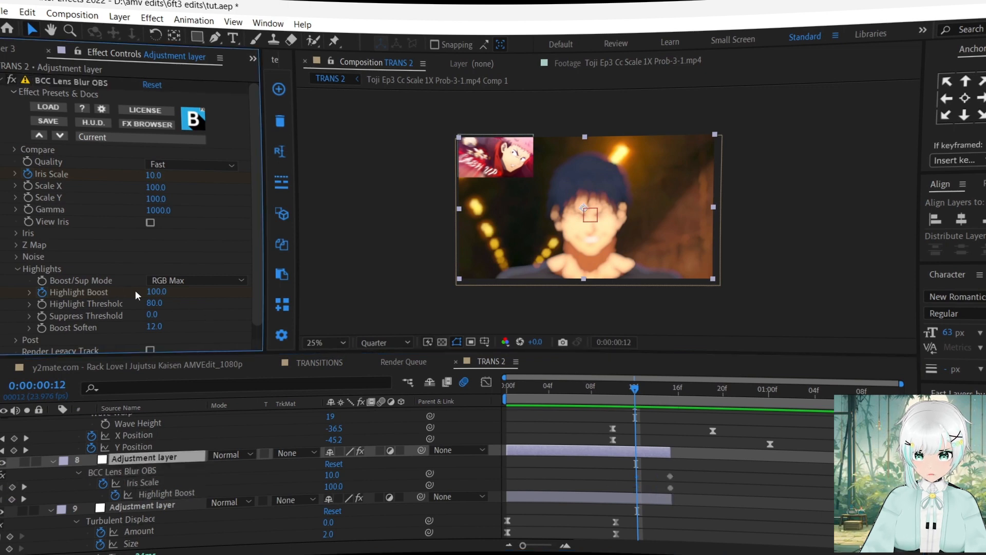
Step: Keyframe Highlight Boost and Iris Scale at 0 on frame 12 of the same adjustment layer
{"action": "left_click", "coordinate": [154, 291]}
{"action": "type", "text": "0"}
{"action": "key", "text": "Return"}
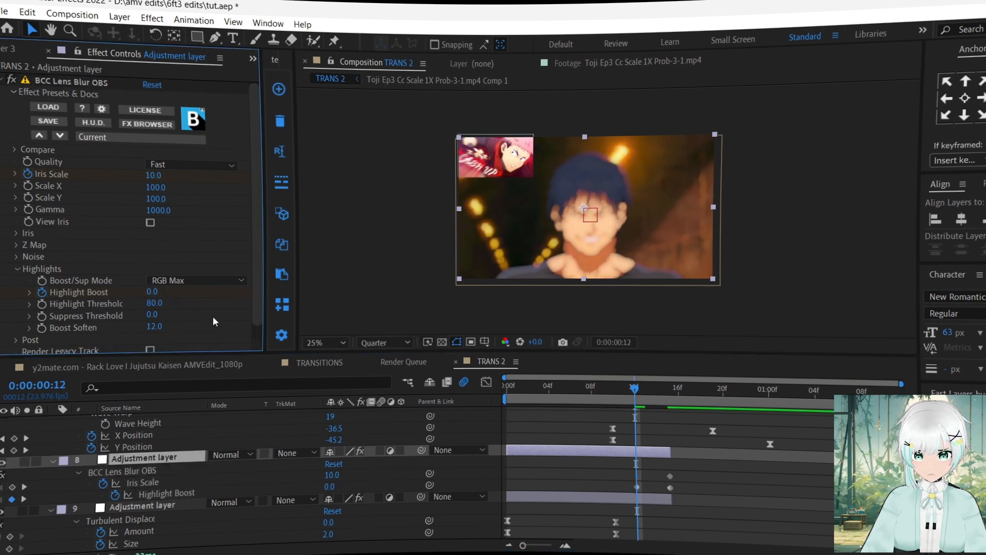
{"action": "left_click", "coordinate": [153, 175]}
{"action": "type", "text": "0"}
{"action": "key", "text": "Return"}
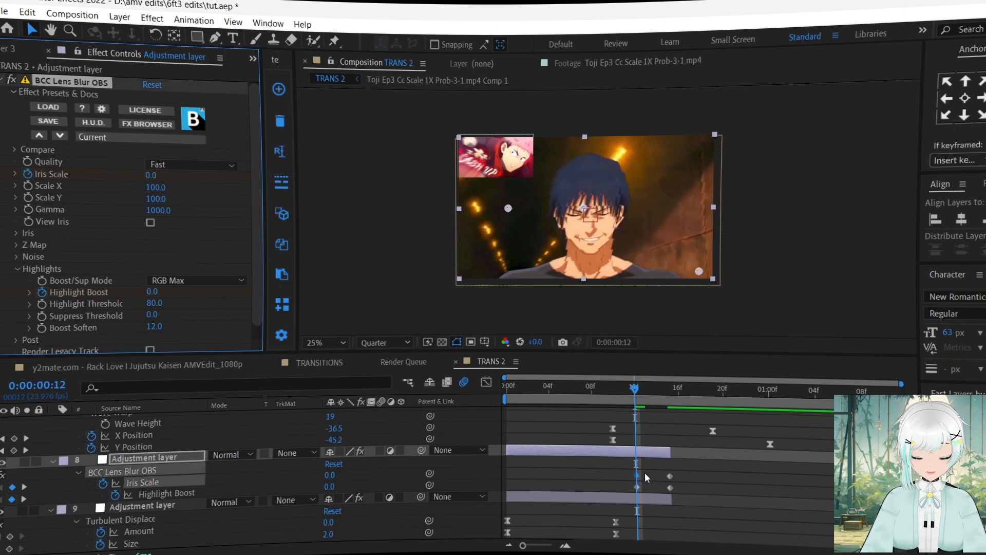
Step: Move the zero-value Lens Blur keyframes to about frame 10 and apply Easy Ease to all four keyframes
{"action": "left_click_drag", "start_coordinate": [645, 472], "coordinate": [612, 488]}
{"action": "scroll", "coordinate": [615, 487], "scroll_direction": "down", "scroll_amount": 3}
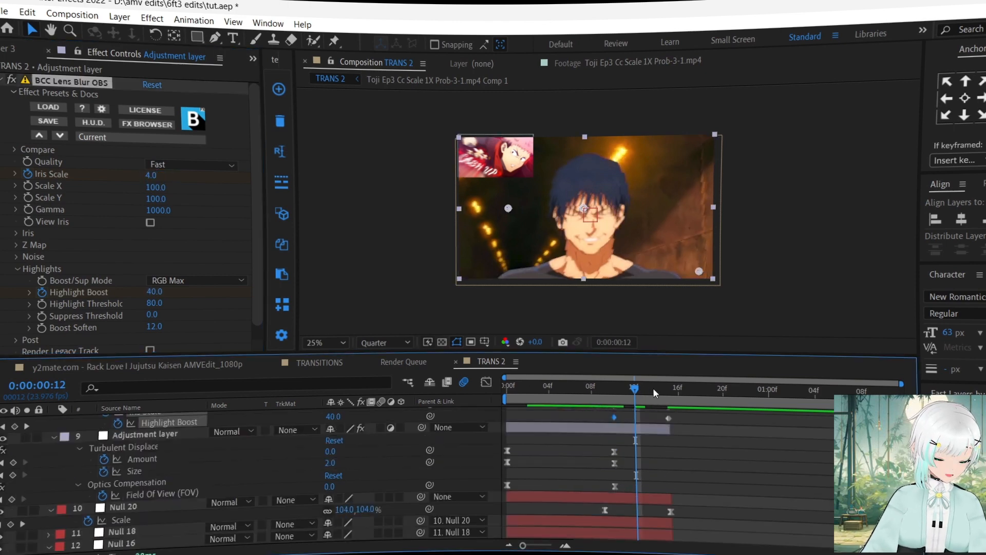
{"action": "scroll", "coordinate": [671, 452], "scroll_direction": "up", "scroll_amount": 2}
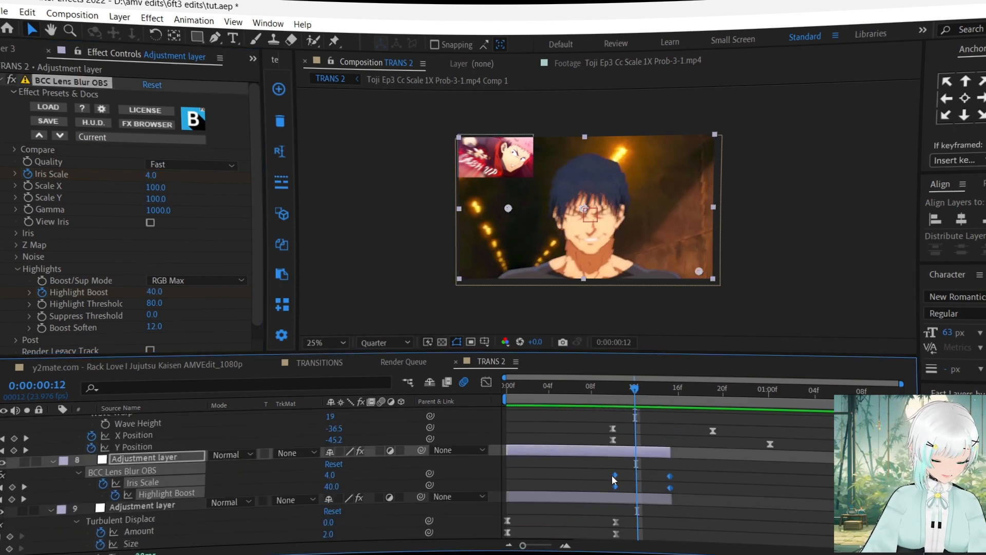
{"action": "key", "text": "F9"}
{"action": "mouse_move", "coordinate": [630, 391]}
{"action": "left_mouse_down"}
{"action": "mouse_move", "coordinate": [609, 391]}
{"action": "mouse_move", "coordinate": [646, 395]}
{"action": "left_mouse_up"}
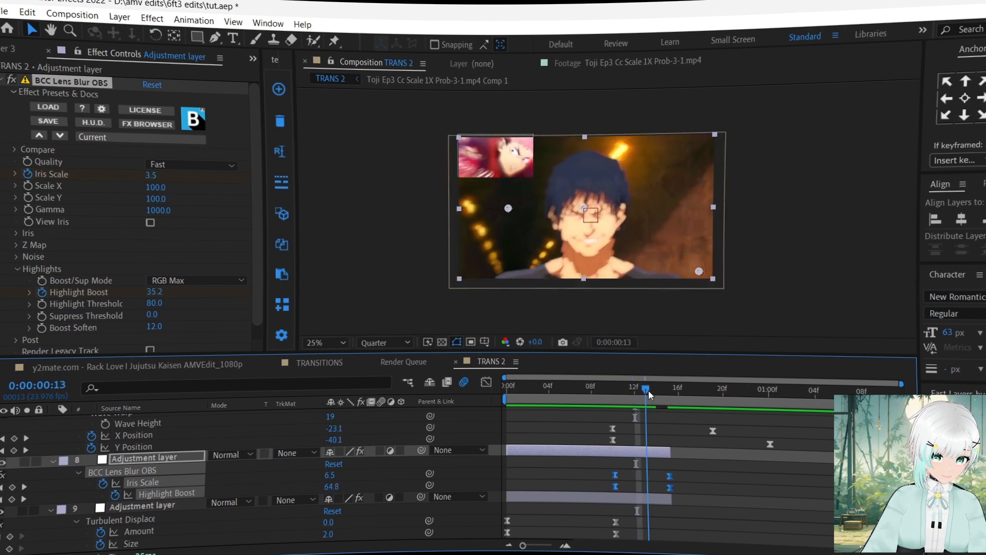
Step: Duplicate the Lens Blur adjustment layer, place the copy above both Comp 2 clips and start it at frame 15
{"action": "left_click", "coordinate": [151, 497]}
{"action": "key", "text": "ctrl+d"}
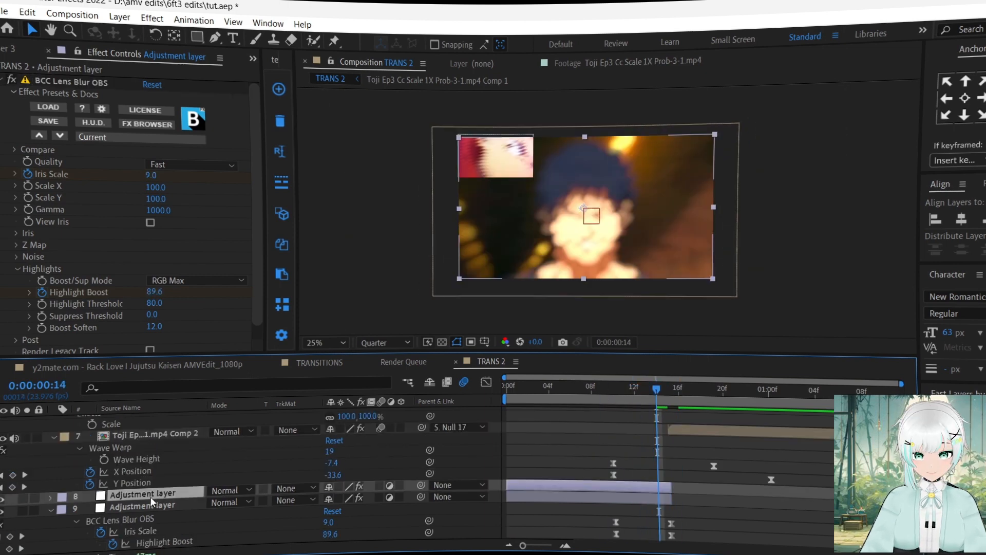
{"action": "left_click_drag", "start_coordinate": [150, 497], "coordinate": [187, 475]}
{"action": "left_click_drag", "start_coordinate": [544, 485], "coordinate": [711, 489]}
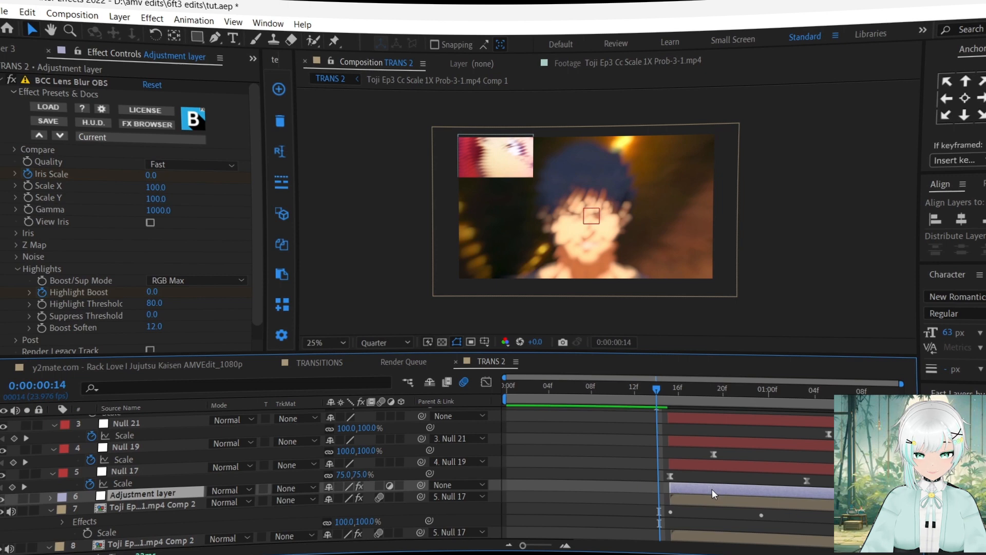
Step: Reverse the copied Lens Blur keyframes, align them with the cut at frame 15, and play the transition from the beginning
{"action": "key", "text": "u"}
{"action": "left_click_drag", "start_coordinate": [853, 506], "coordinate": [673, 523]}
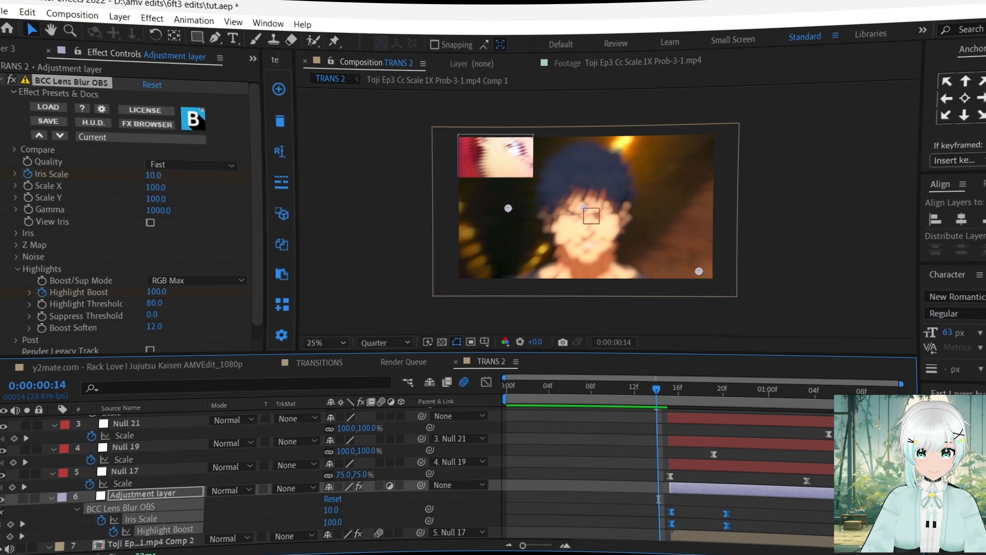
{"action": "left_click", "coordinate": [531, 511]}
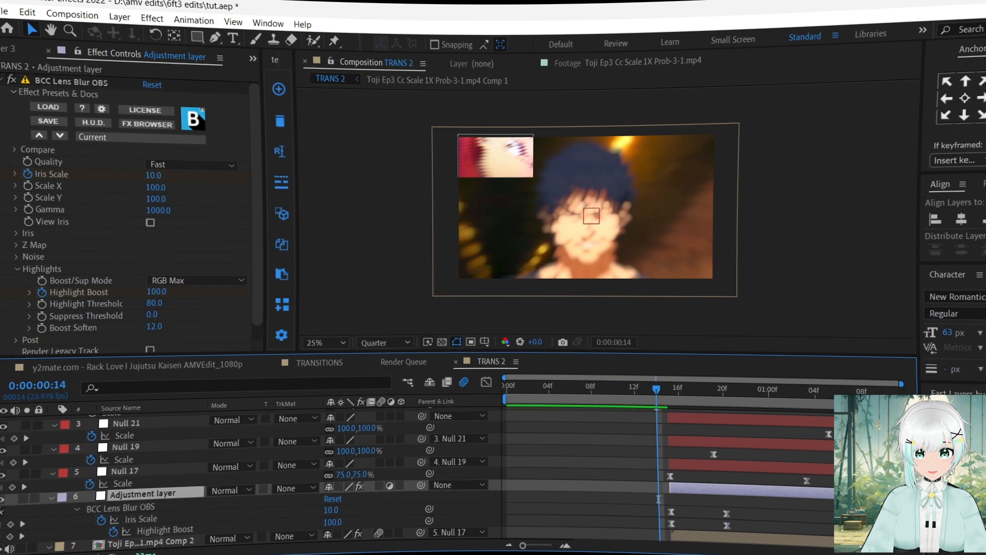
{"action": "left_click_drag", "start_coordinate": [658, 391], "coordinate": [506, 390]}
{"action": "key", "text": "space"}
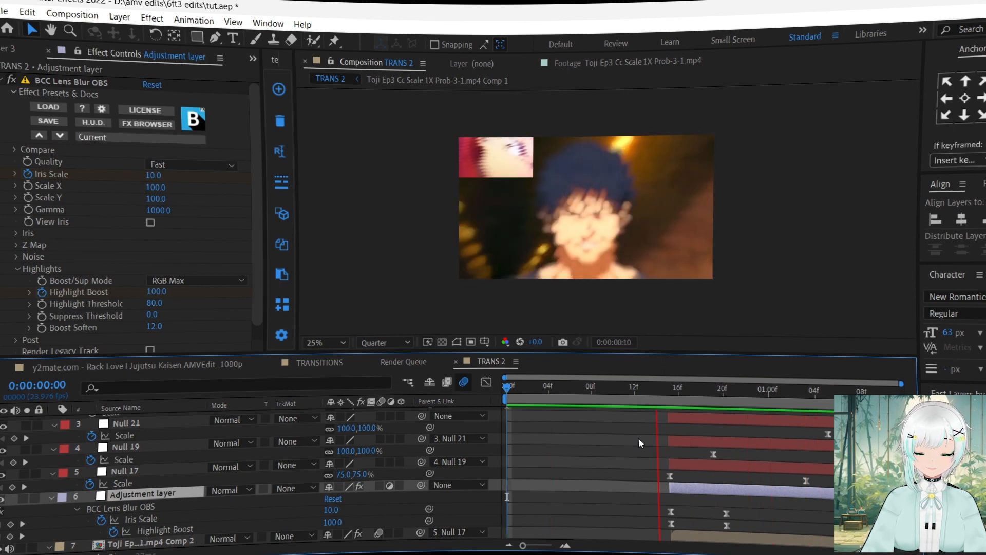
Step: Shorten the copied Lens Blur animation by moving its ending Iris Scale and Highlight Boost keyframes to about frame 18
{"action": "key", "text": "space"}
{"action": "left_click_drag", "start_coordinate": [670, 387], "coordinate": [690, 391]}
{"action": "left_click_drag", "start_coordinate": [735, 508], "coordinate": [716, 527]}
{"action": "left_click_drag", "start_coordinate": [728, 525], "coordinate": [705, 525]}
{"action": "left_click_drag", "start_coordinate": [689, 391], "coordinate": [668, 399]}
Step: Move the upper Comp 2 clip's ending Wave Height keyframe to about 0:00:01:01 and scrub across the cut
{"action": "scroll", "coordinate": [712, 484], "scroll_direction": "down", "scroll_amount": 3}
{"action": "left_click", "coordinate": [749, 502]}
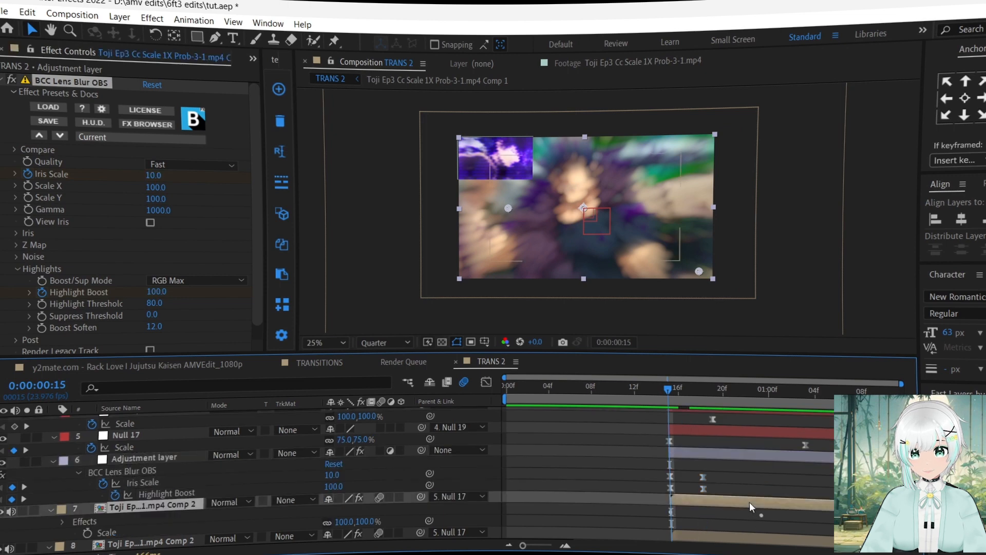
{"action": "left_click_drag", "start_coordinate": [763, 528], "coordinate": [785, 527]}
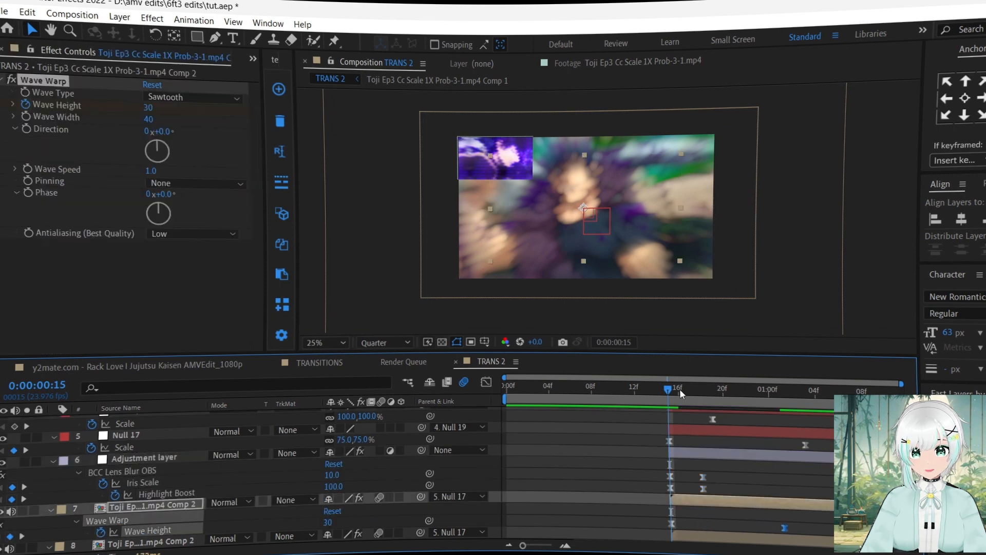
{"action": "left_click_drag", "start_coordinate": [679, 393], "coordinate": [635, 399]}
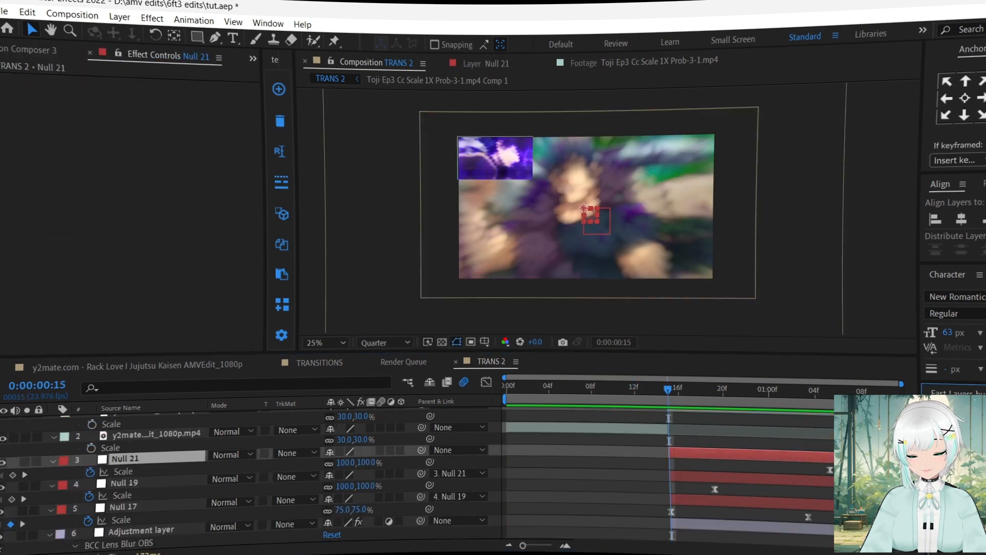
Step: Add a null as the parent of Null 21, starting at frame 15, and separate its Position dimensions
{"action": "left_click", "coordinate": [972, 485]}
{"action": "left_click", "coordinate": [689, 454]}
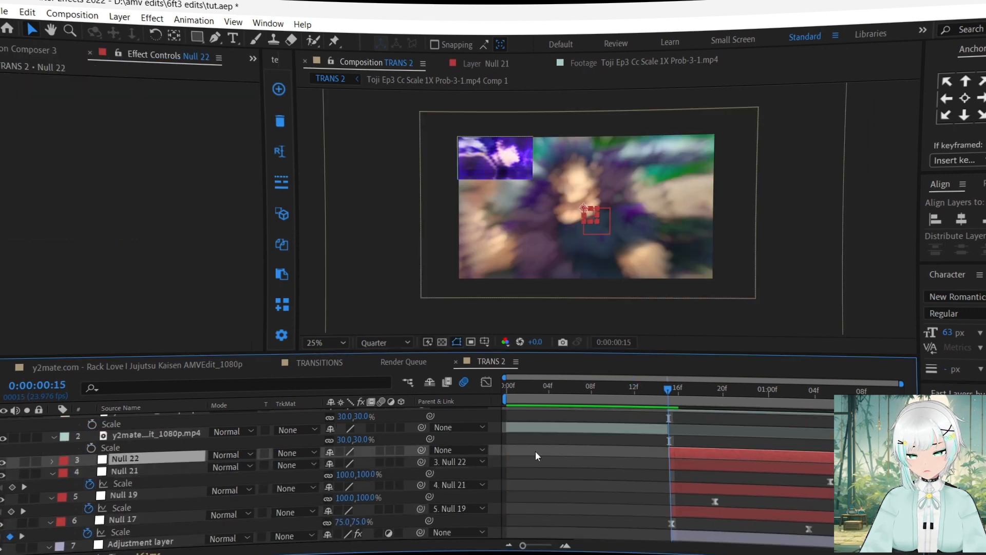
{"action": "key", "text": "p"}
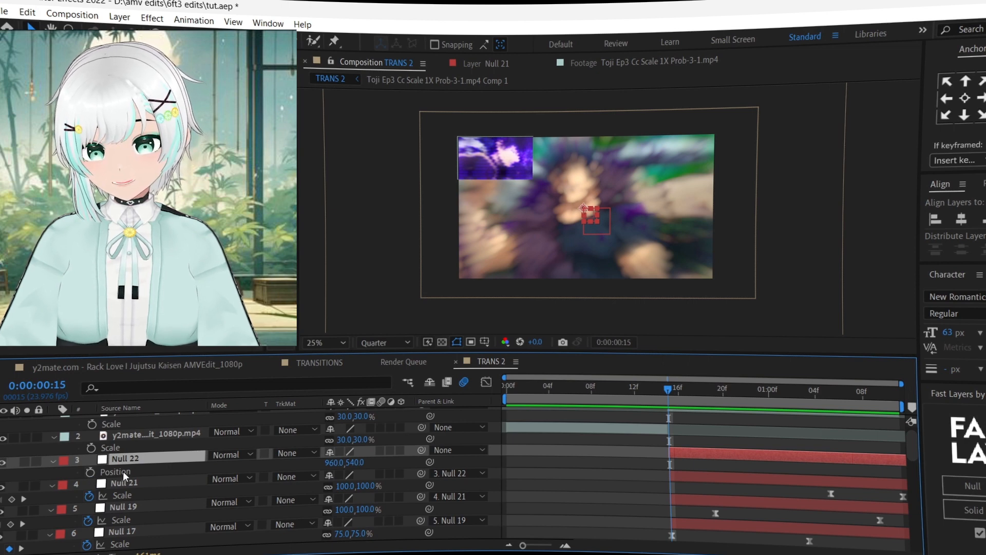
{"action": "right_click", "coordinate": [106, 473]}
{"action": "left_click", "coordinate": [145, 424]}
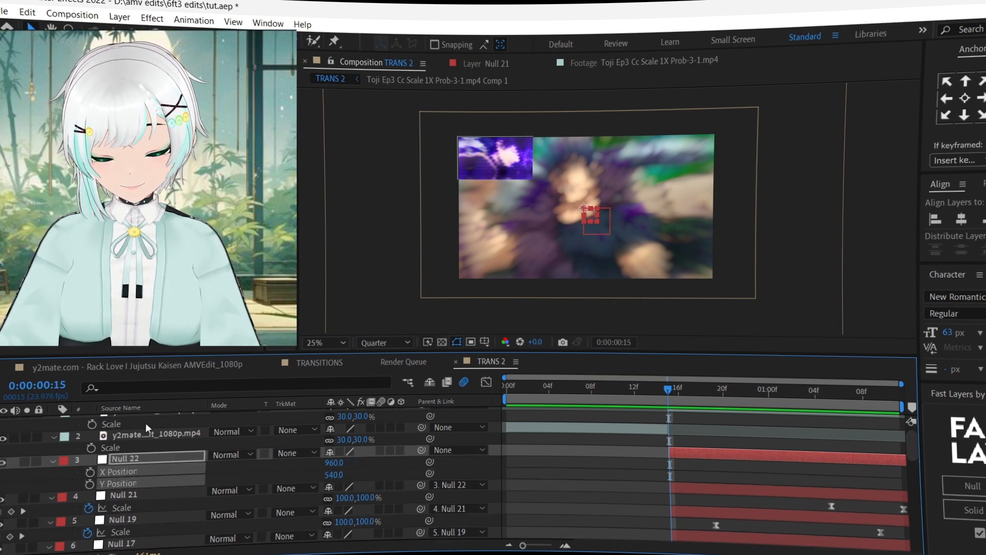
Step: Keyframe the new null's X Position and Y Position at frame 15 and again at 0:00:01:10
{"action": "left_click", "coordinate": [90, 471]}
{"action": "left_click", "coordinate": [90, 484]}
{"action": "left_click", "coordinate": [887, 392]}
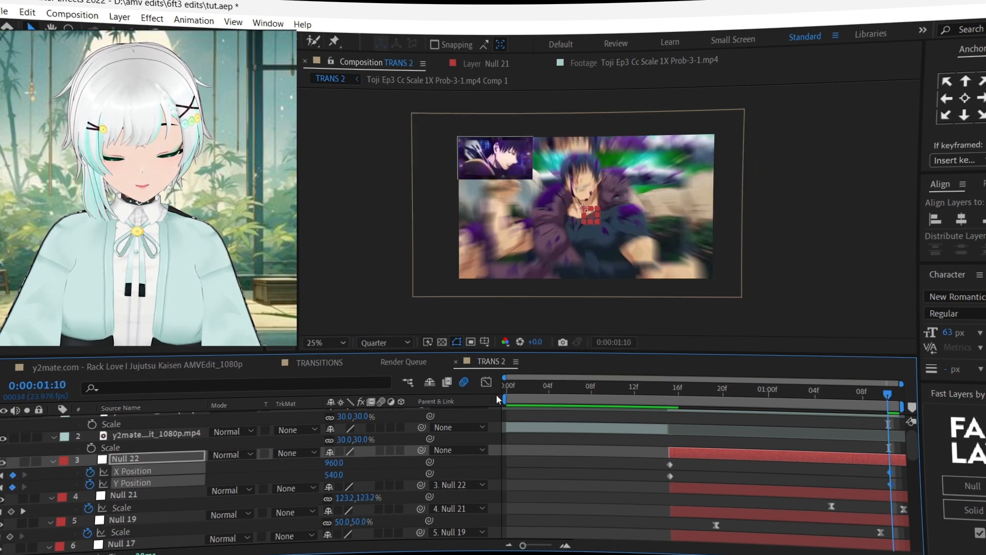
Step: Ease the new null's X Position keyframes in the Graph Editor and find the midpoint frame 23 of the second clip's motion
{"action": "left_click", "coordinate": [486, 383]}
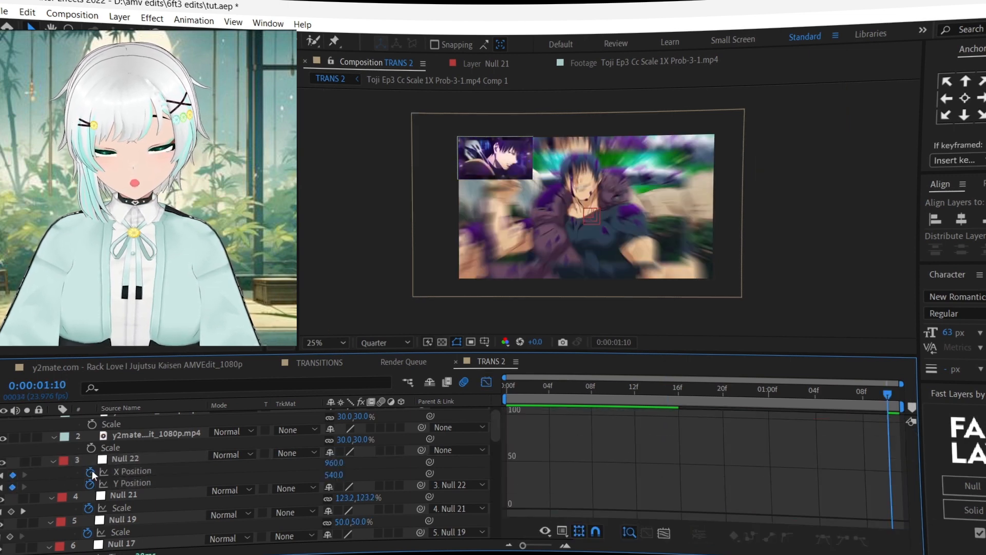
{"action": "left_click", "coordinate": [146, 469]}
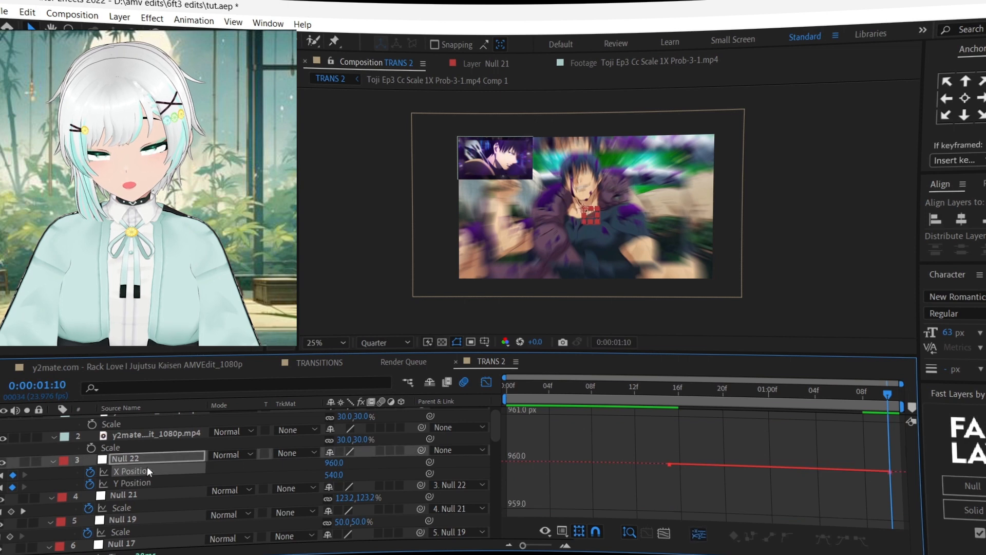
{"action": "left_click", "coordinate": [821, 541]}
{"action": "left_click", "coordinate": [760, 397]}
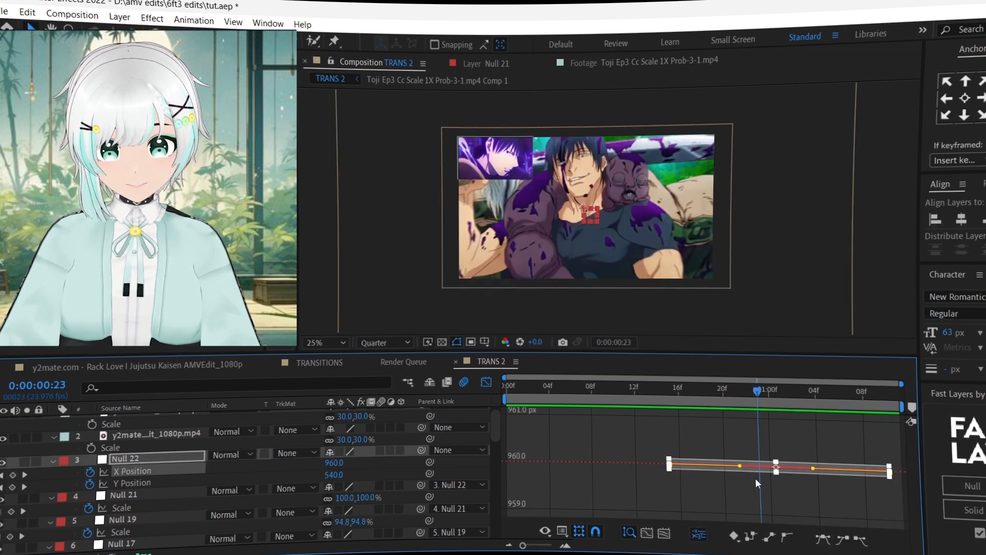
{"action": "left_click", "coordinate": [791, 393]}
{"action": "left_click_drag", "start_coordinate": [791, 393], "coordinate": [853, 404]}
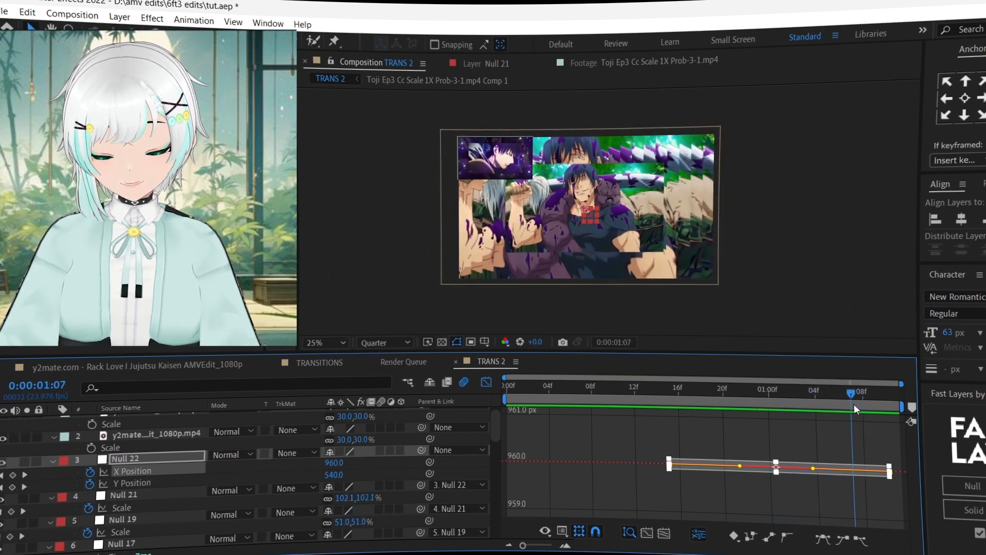
{"action": "left_click", "coordinate": [751, 392]}
Step: Shape the new null's X Position curve into an S by raising the first handle and lowering the second at frame 23
{"action": "left_click_drag", "start_coordinate": [740, 464], "coordinate": [750, 298]}
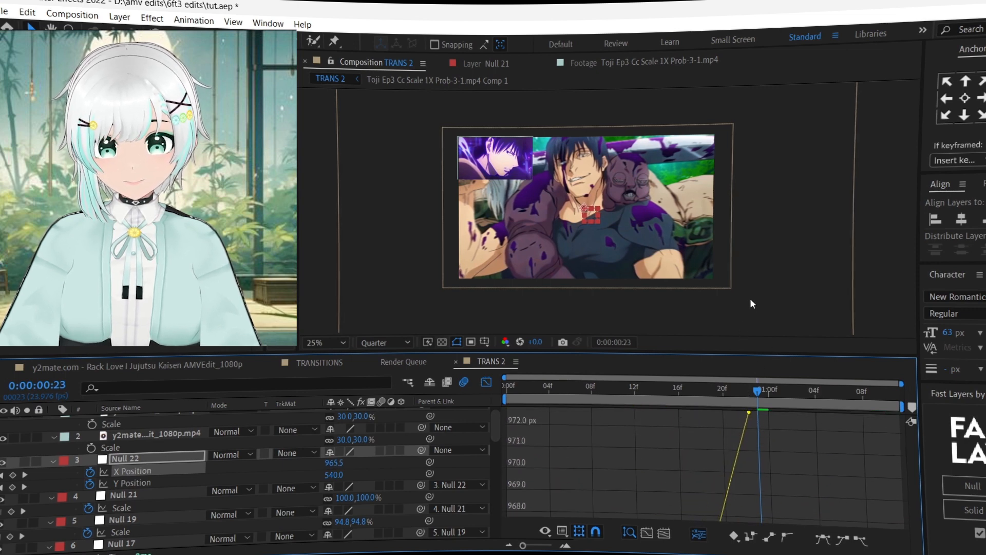
{"action": "mouse_move", "coordinate": [763, 421]}
{"action": "left_mouse_down"}
{"action": "mouse_move", "coordinate": [753, 316]}
{"action": "mouse_move", "coordinate": [757, 419]}
{"action": "left_mouse_up"}
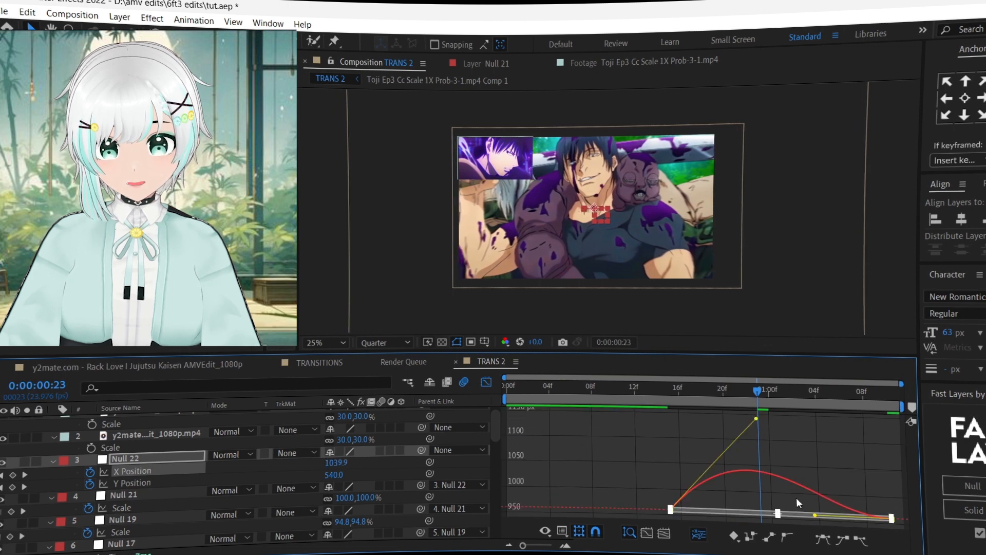
{"action": "left_click_drag", "start_coordinate": [814, 517], "coordinate": [762, 514]}
Step: Shape the new null's Y Position curve into an S with both handles meeting at frame 23, and preview the transition
{"action": "left_click", "coordinate": [137, 484]}
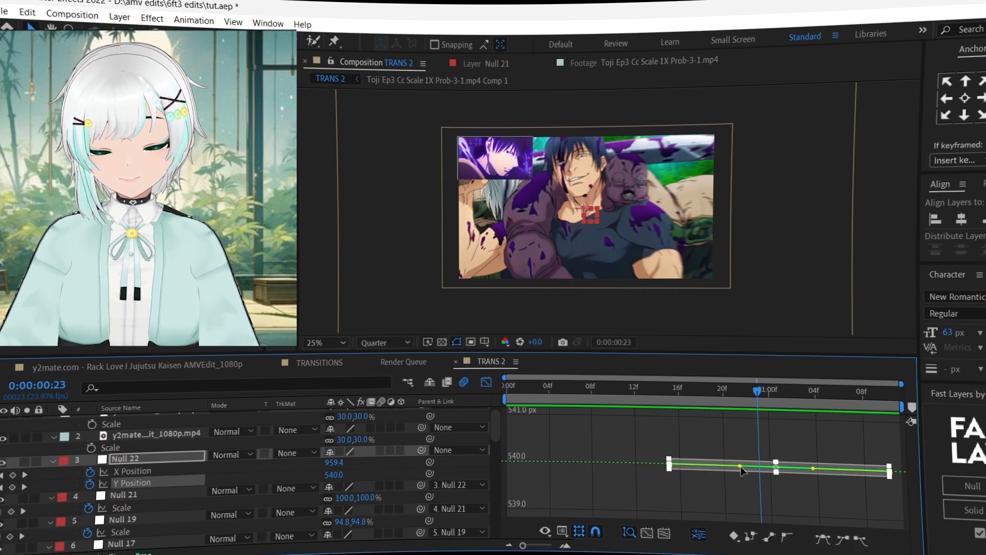
{"action": "left_click_drag", "start_coordinate": [742, 470], "coordinate": [767, 521]}
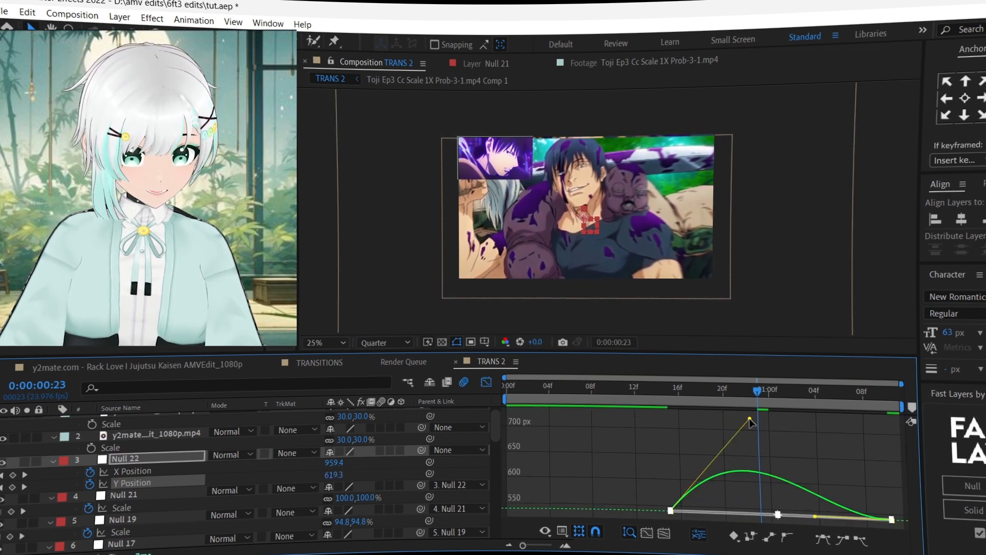
{"action": "mouse_move", "coordinate": [749, 421]}
{"action": "left_mouse_down"}
{"action": "mouse_move", "coordinate": [759, 441]}
{"action": "mouse_move", "coordinate": [759, 424]}
{"action": "left_mouse_up"}
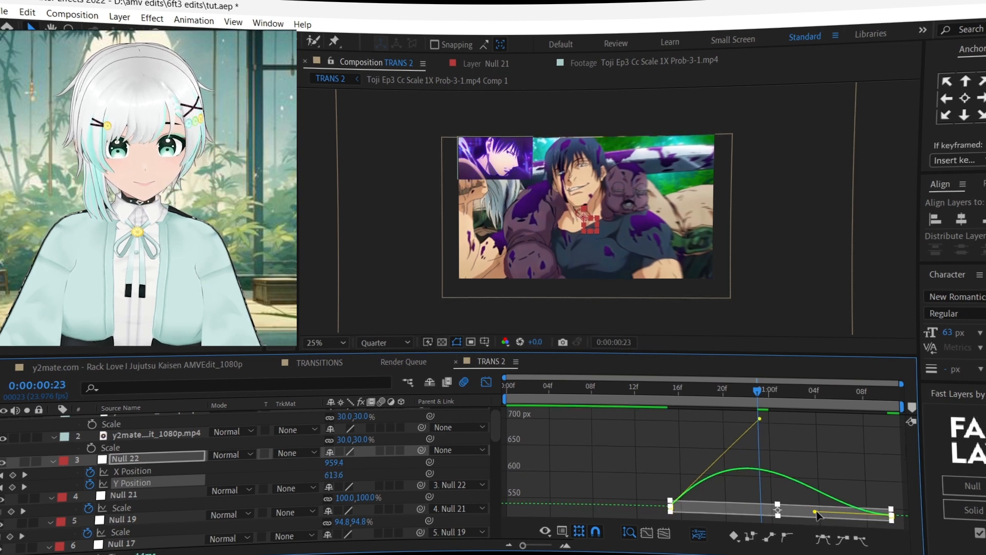
{"action": "left_click_drag", "start_coordinate": [818, 515], "coordinate": [759, 431]}
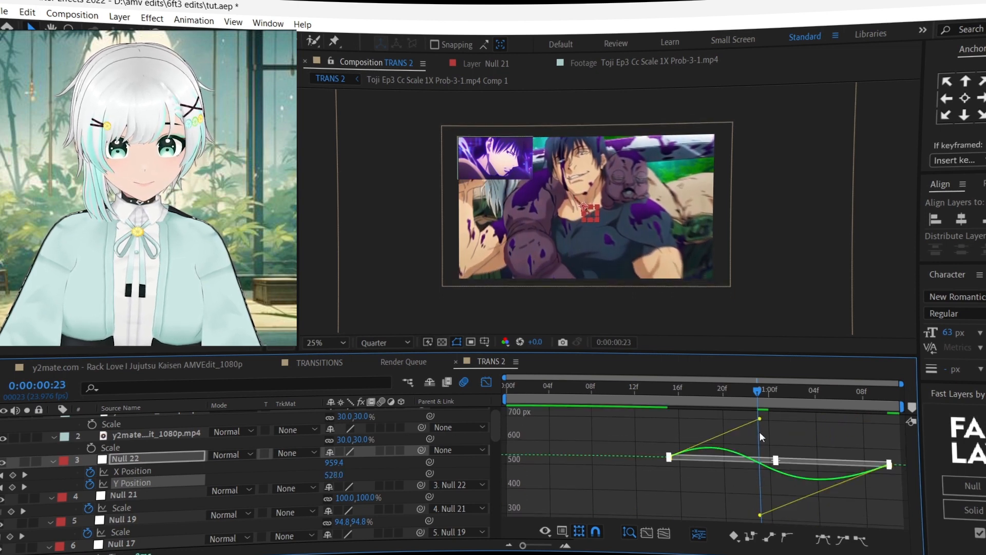
{"action": "left_click_drag", "start_coordinate": [759, 388], "coordinate": [804, 391]}
{"action": "key", "text": "space"}
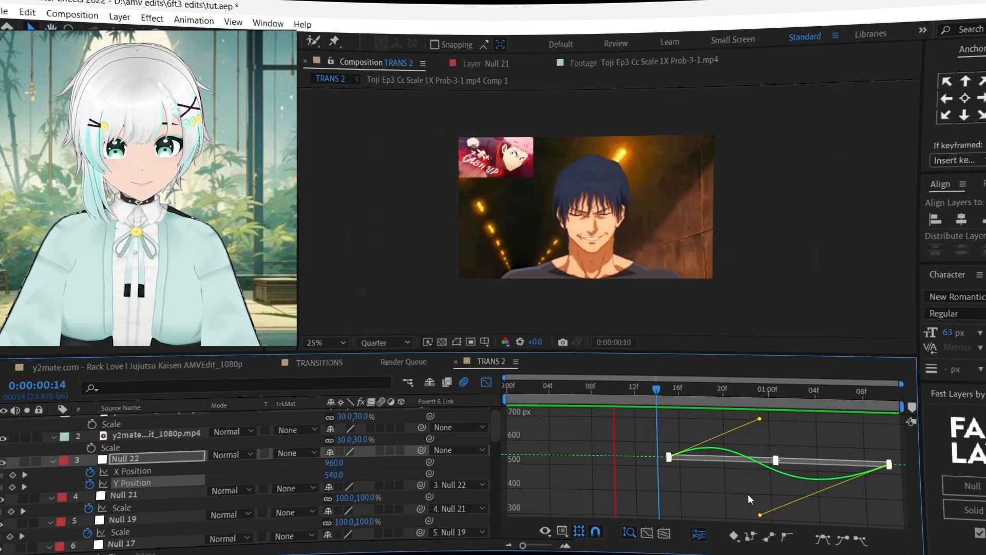
Step: Lower the Y Position curve's first handle to about 600 px and undo the last handle adjustment
{"action": "left_click", "coordinate": [769, 391]}
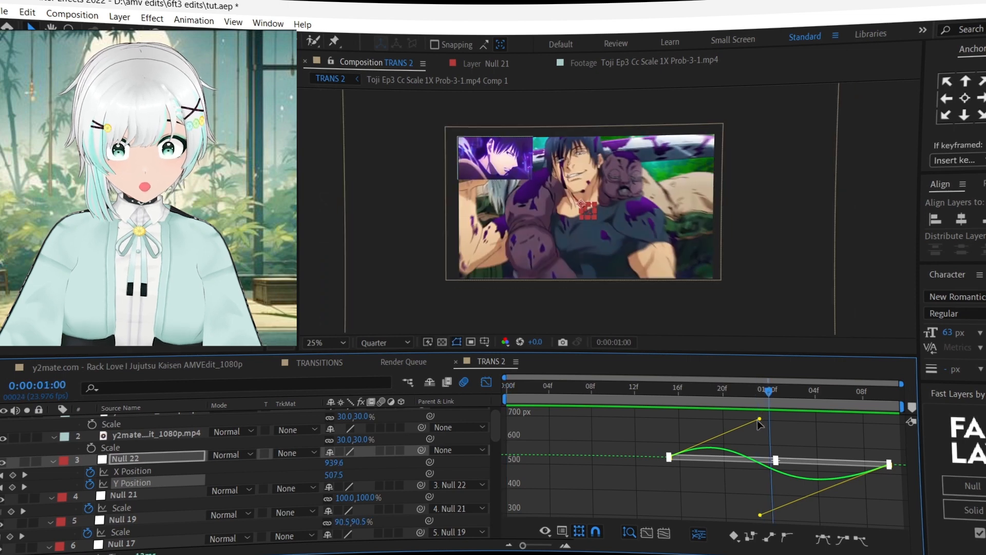
{"action": "left_click_drag", "start_coordinate": [759, 425], "coordinate": [774, 506]}
{"action": "left_click_drag", "start_coordinate": [775, 495], "coordinate": [770, 427]}
{"action": "left_click_drag", "start_coordinate": [769, 392], "coordinate": [761, 440]}
{"action": "key", "text": "ctrl+z"}
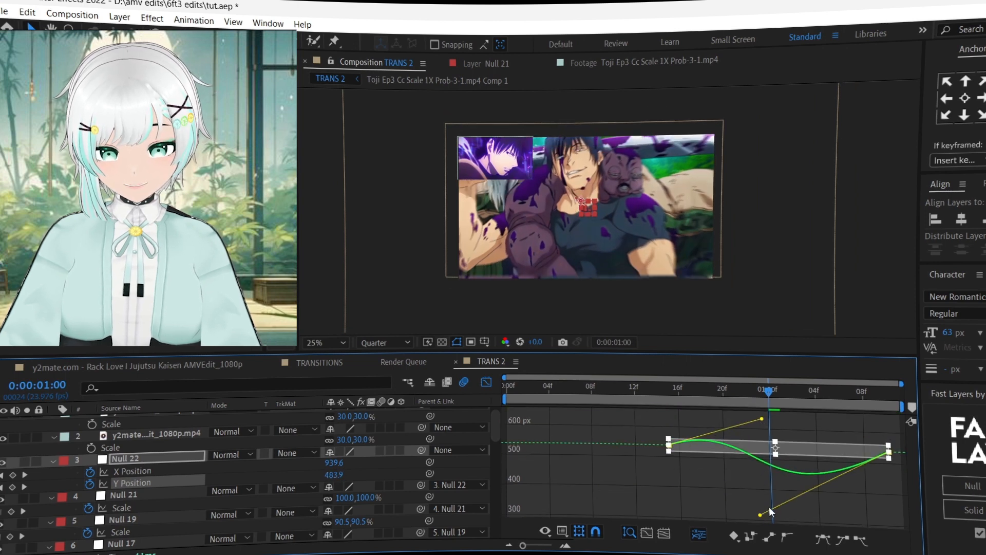
Step: Shorten the dip of Null 22's Y Position curve and invert its X Position curve, first handle down and second handle up
{"action": "left_click_drag", "start_coordinate": [760, 513], "coordinate": [761, 478]}
{"action": "left_click", "coordinate": [165, 471]}
{"action": "left_click_drag", "start_coordinate": [693, 431], "coordinate": [665, 461]}
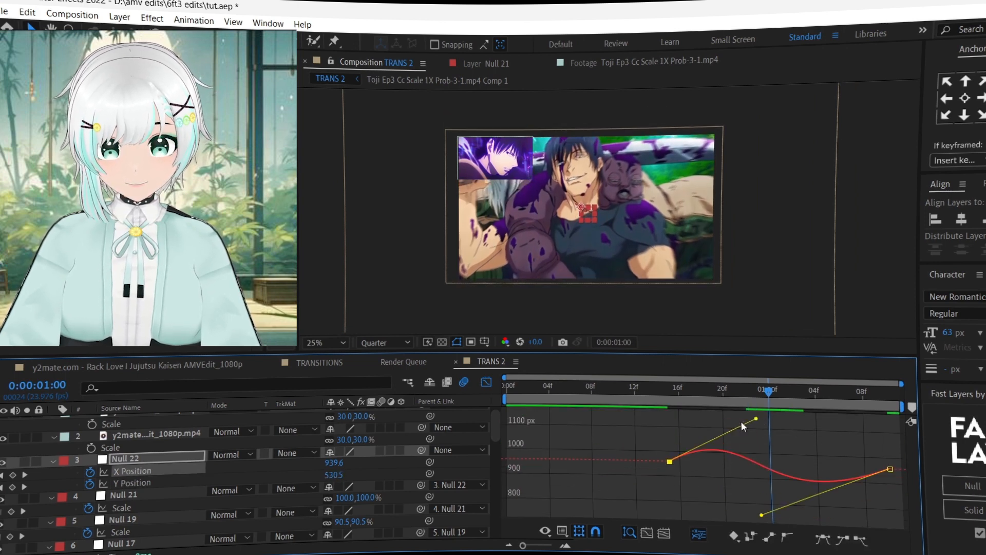
{"action": "left_click_drag", "start_coordinate": [756, 418], "coordinate": [773, 441]}
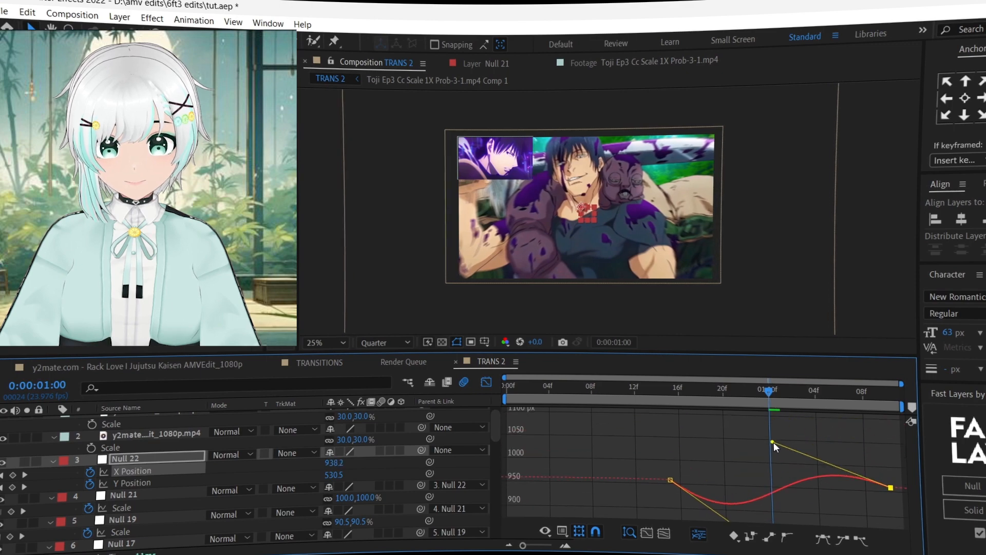
{"action": "mouse_move", "coordinate": [767, 392]}
{"action": "left_mouse_down"}
{"action": "mouse_move", "coordinate": [676, 390]}
{"action": "mouse_move", "coordinate": [861, 402]}
{"action": "mouse_move", "coordinate": [829, 418]}
{"action": "mouse_move", "coordinate": [676, 389]}
{"action": "mouse_move", "coordinate": [769, 391]}
{"action": "mouse_move", "coordinate": [759, 396]}
{"action": "left_mouse_up"}
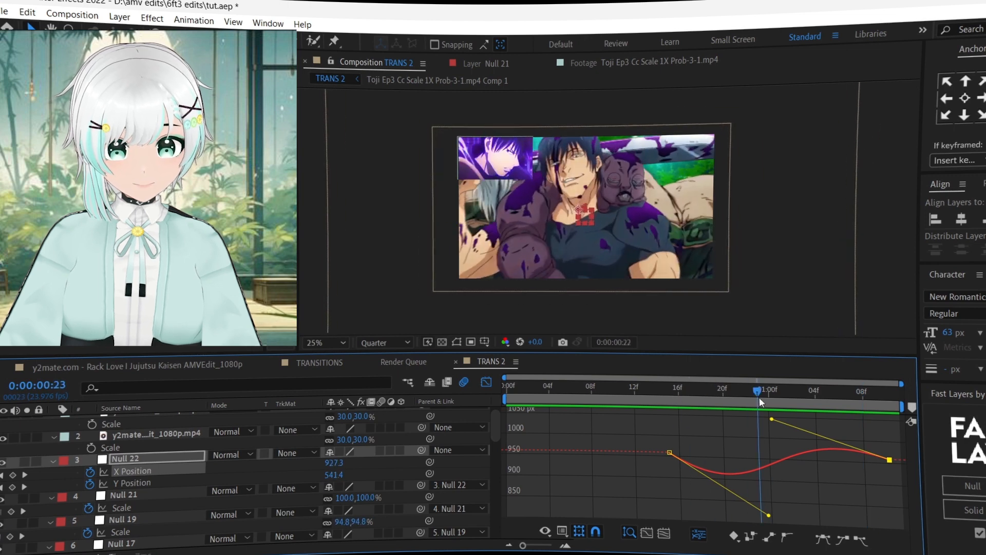
Step: Extend both handles of Null 22's X Position curve to around frame 1:04, and preview the transition
{"action": "left_click", "coordinate": [670, 452]}
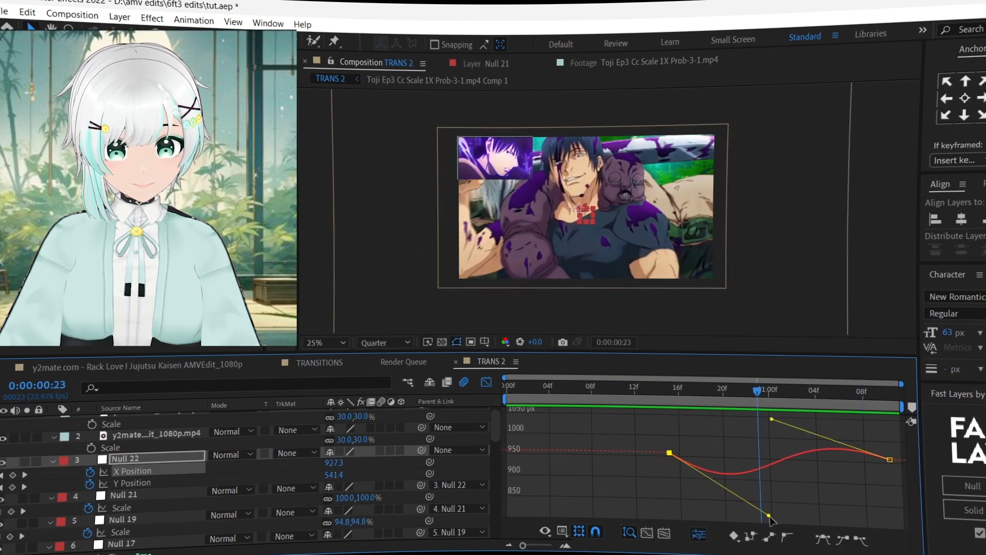
{"action": "left_click_drag", "start_coordinate": [770, 518], "coordinate": [824, 507]}
{"action": "left_click_drag", "start_coordinate": [771, 419], "coordinate": [816, 421]}
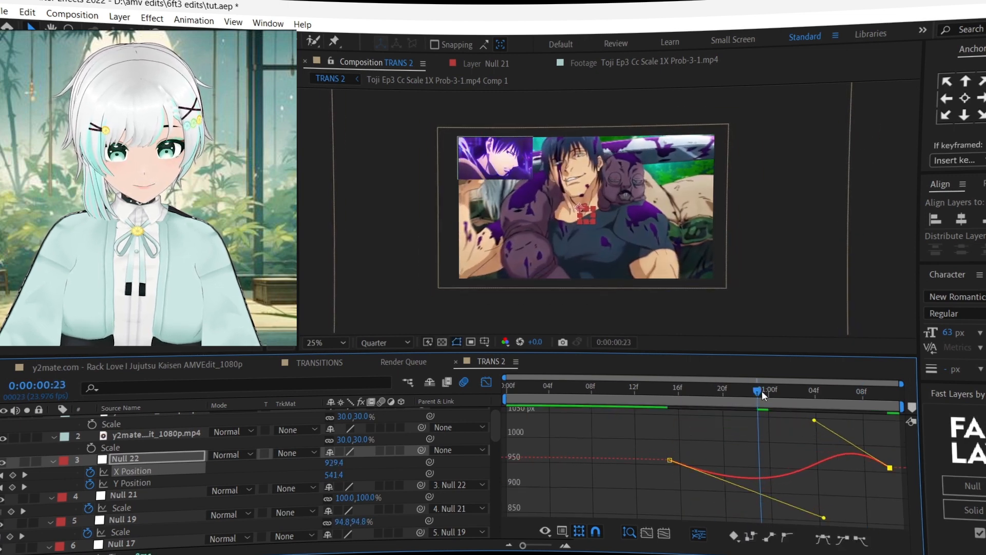
{"action": "left_click_drag", "start_coordinate": [762, 390], "coordinate": [899, 404]}
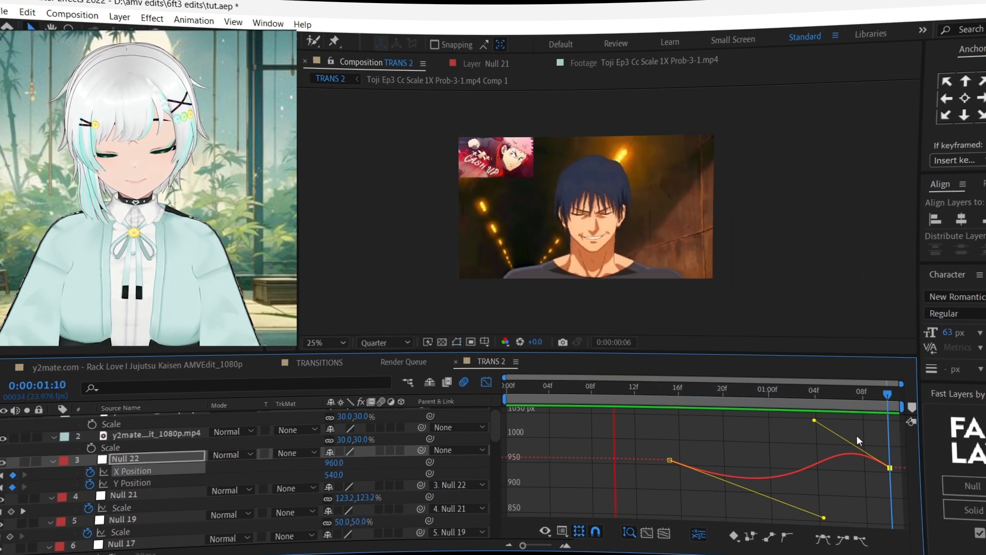
{"action": "key", "text": "space"}
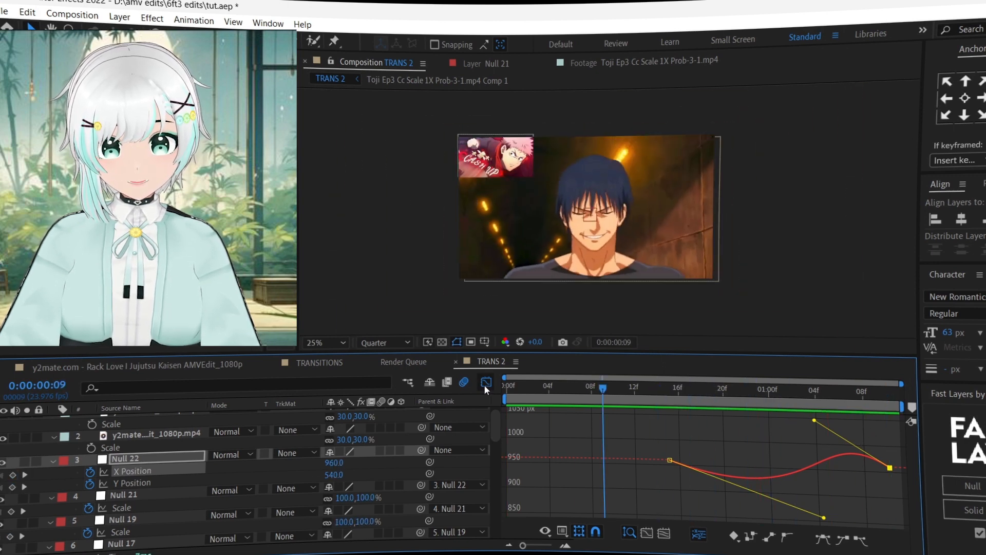
Step: Move Null 22's first X and Y Position keyframes to frame 23 in the layer view, and preview the motion
{"action": "left_click", "coordinate": [484, 383]}
{"action": "left_click_drag", "start_coordinate": [659, 457], "coordinate": [758, 479]}
{"action": "left_click_drag", "start_coordinate": [721, 393], "coordinate": [856, 396]}
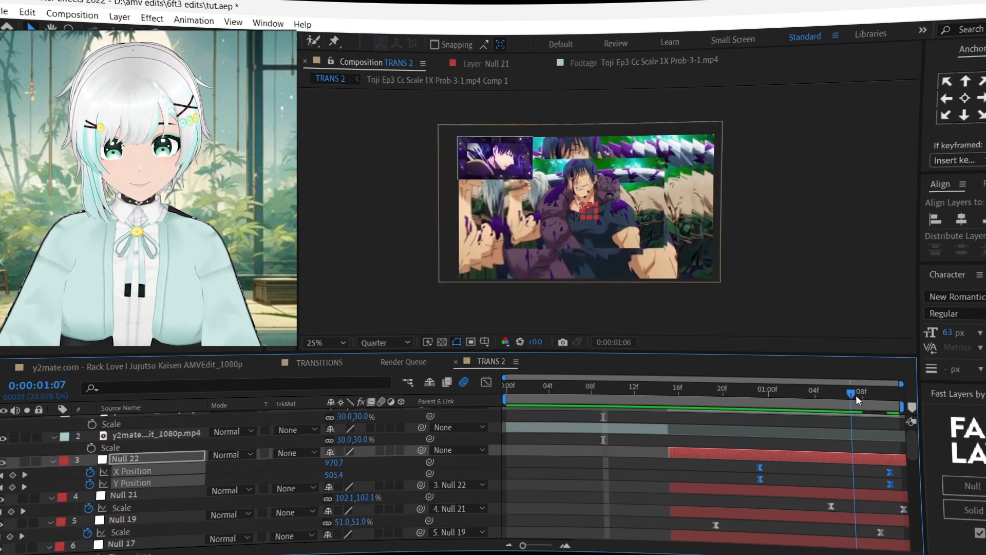
{"action": "key", "text": "space"}
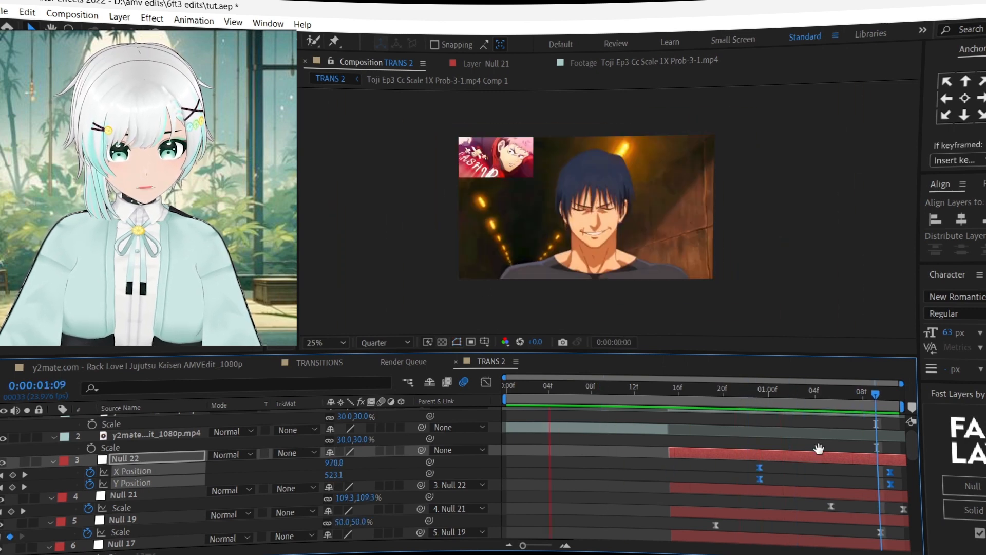
{"action": "key", "text": "space"}
Step: Reshape Null 22's X Position curve in the Graph Editor with a lowered first handle and both handles at about frame 1:05
{"action": "left_click", "coordinate": [757, 391]}
{"action": "left_click", "coordinate": [486, 382]}
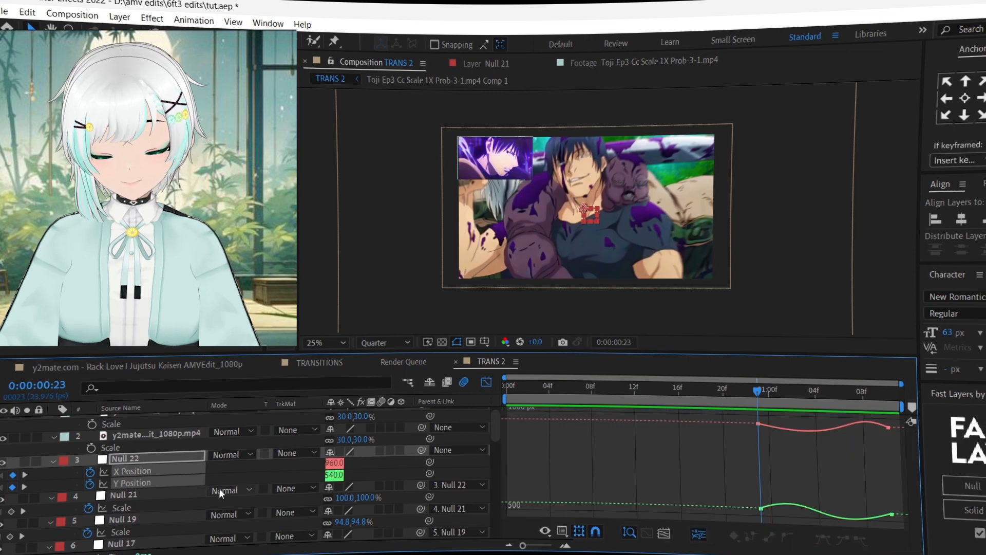
{"action": "left_click", "coordinate": [178, 470]}
{"action": "key", "text": "F9"}
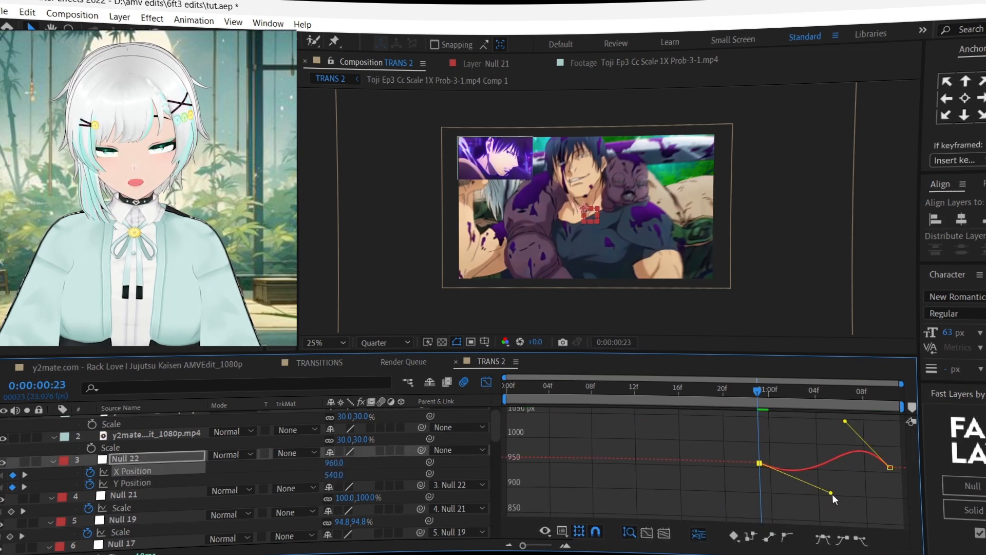
{"action": "left_click_drag", "start_coordinate": [832, 494], "coordinate": [830, 451]}
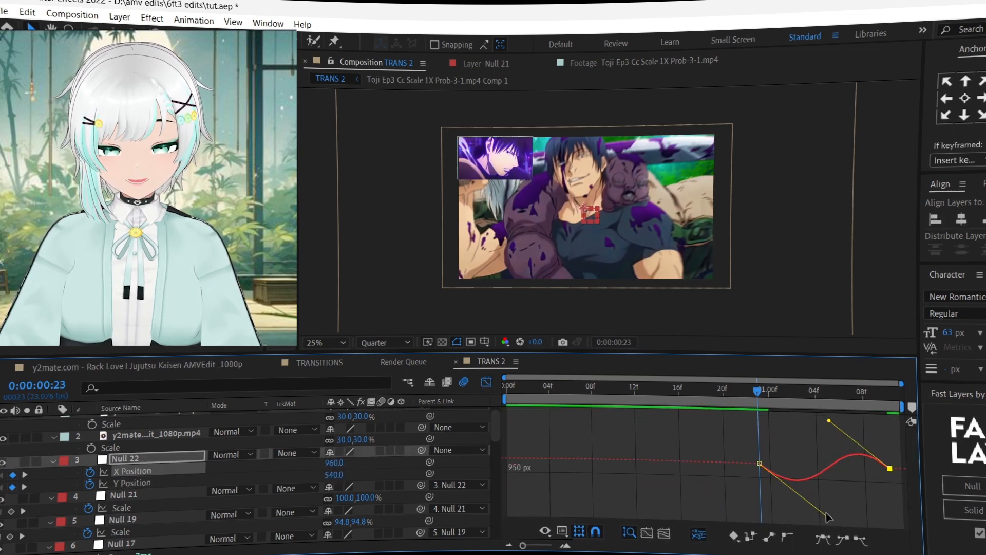
{"action": "left_click_drag", "start_coordinate": [760, 391], "coordinate": [811, 441]}
Step: Reshape Null 22's Y Position curve into an S with a raised first handle and lowered second handle, and review the motion
{"action": "left_click", "coordinate": [128, 484]}
{"action": "left_click", "coordinate": [759, 460]}
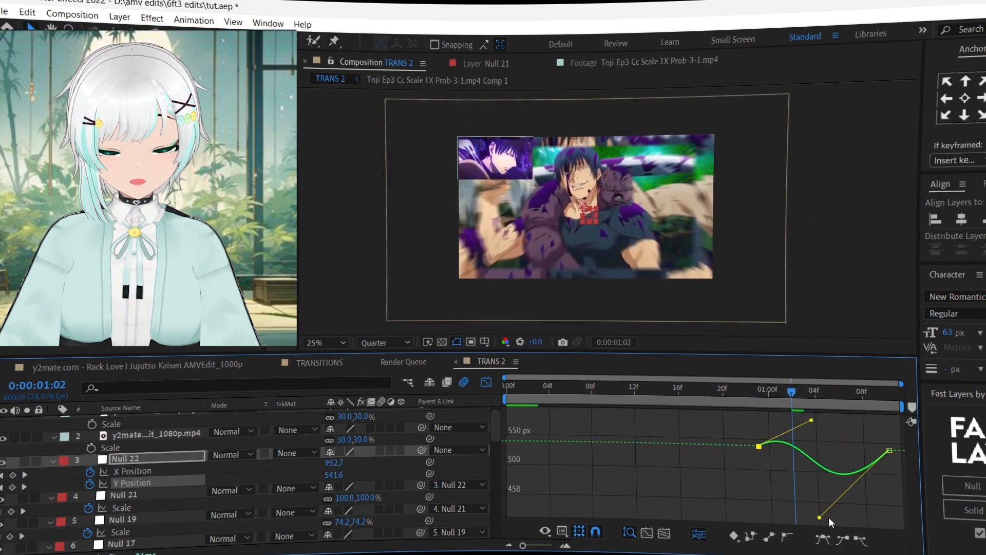
{"action": "left_click", "coordinate": [755, 395]}
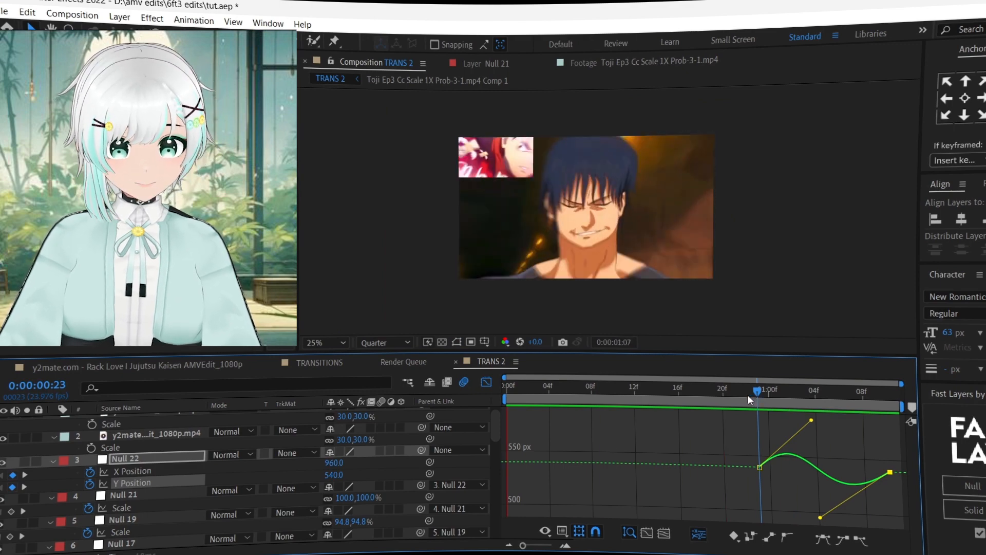
{"action": "left_click", "coordinate": [829, 392]}
{"action": "left_click_drag", "start_coordinate": [830, 394], "coordinate": [843, 395]}
Step: Raise the second handle of Null 22's X Position curve to about 1030 px, and preview the transition
{"action": "left_click", "coordinate": [139, 472]}
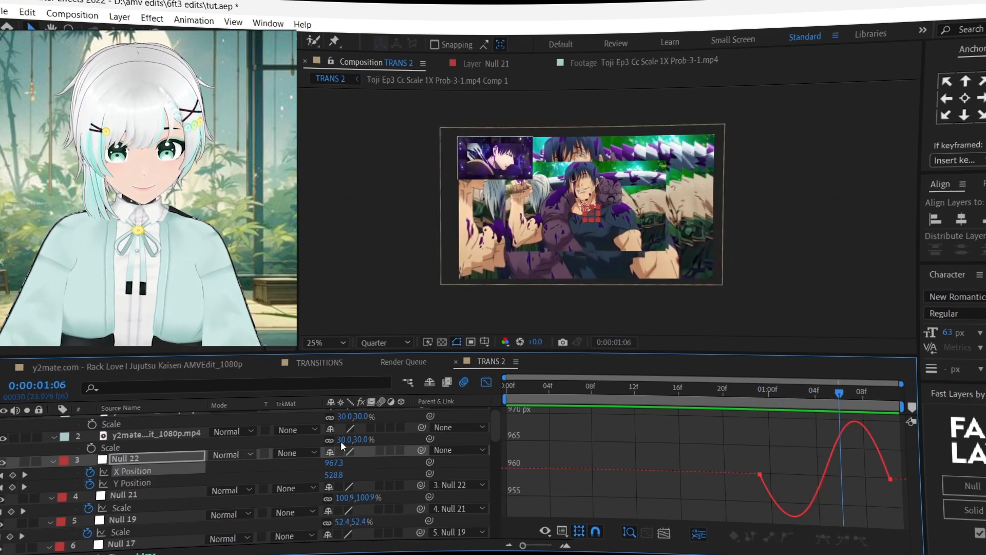
{"action": "left_click_drag", "start_coordinate": [748, 394], "coordinate": [781, 397]}
{"action": "left_click", "coordinate": [760, 474]}
{"action": "left_click_drag", "start_coordinate": [823, 518], "coordinate": [828, 521]}
{"action": "left_click_drag", "start_coordinate": [784, 393], "coordinate": [747, 394]}
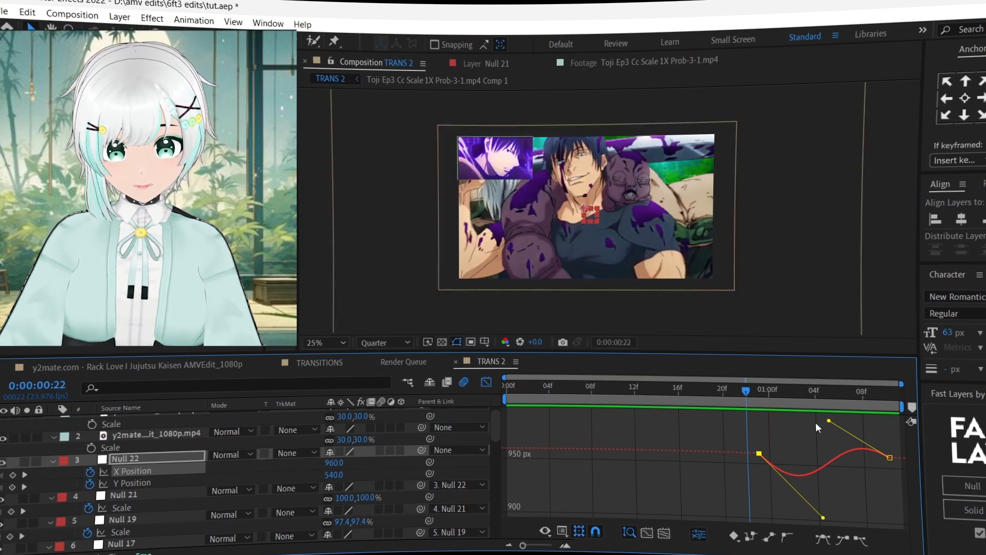
{"action": "left_click_drag", "start_coordinate": [828, 421], "coordinate": [825, 390]}
{"action": "left_click_drag", "start_coordinate": [778, 392], "coordinate": [848, 394]}
{"action": "key", "text": "space"}
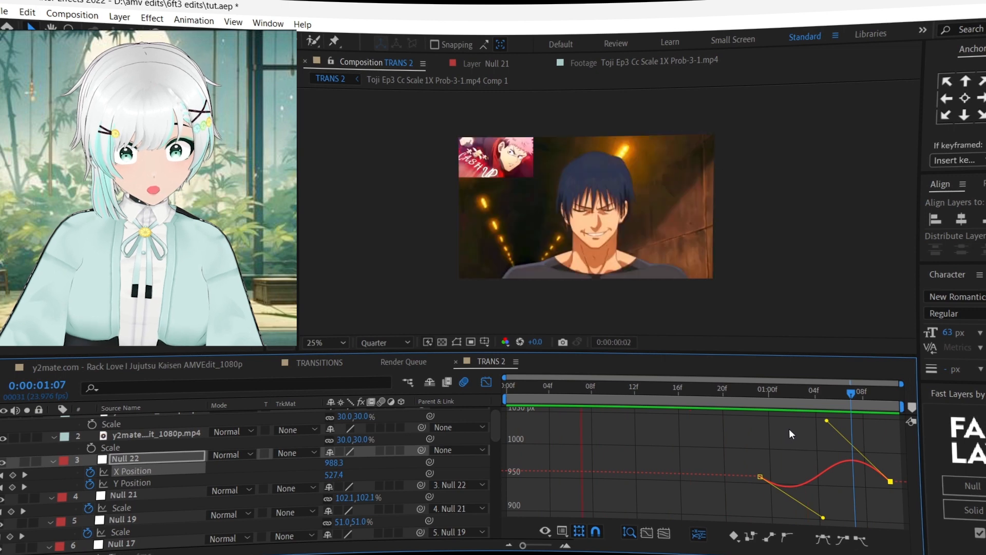
Step: Stretch Null 22's X and Y Position animation in the layer view so its last keyframes fall past the composition's end, and preview
{"action": "key", "text": "space"}
{"action": "left_click", "coordinate": [486, 382]}
{"action": "left_click", "coordinate": [880, 478]}
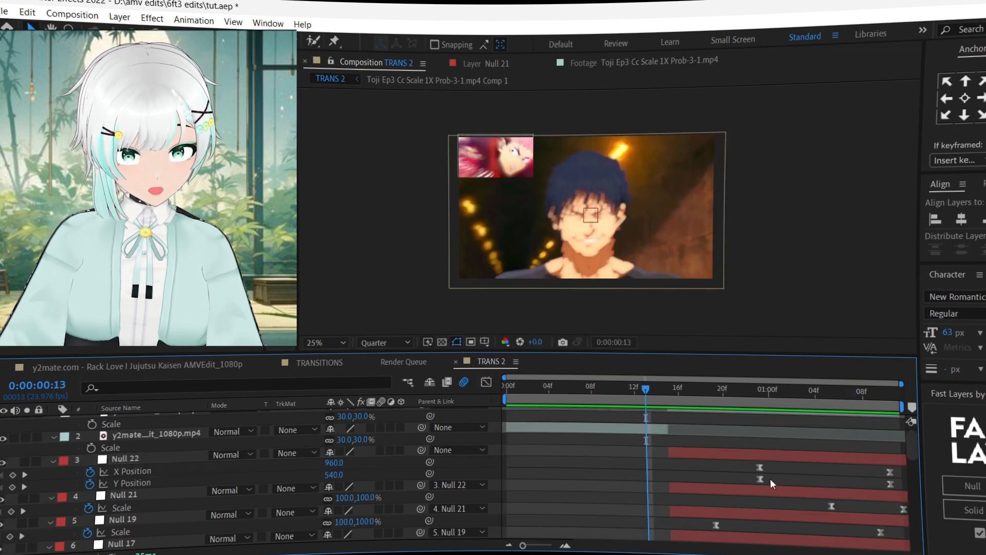
{"action": "left_click_drag", "start_coordinate": [753, 461], "coordinate": [913, 489]}
{"action": "key", "text": "space"}
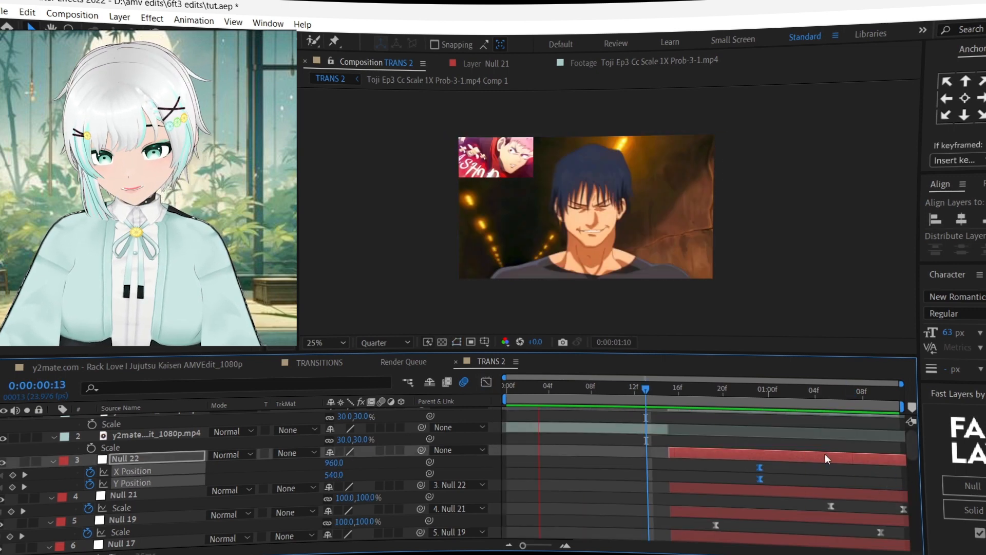
{"action": "key", "text": "space"}
Step: Set the opacity of the lower Toji Comp 2 background layer, layer 9, to 50%
{"action": "left_click_drag", "start_coordinate": [700, 381], "coordinate": [858, 396]}
{"action": "scroll", "coordinate": [778, 475], "scroll_direction": "down", "scroll_amount": 5}
{"action": "scroll", "coordinate": [779, 475], "scroll_direction": "up", "scroll_amount": 2}
{"action": "left_click", "coordinate": [732, 467]}
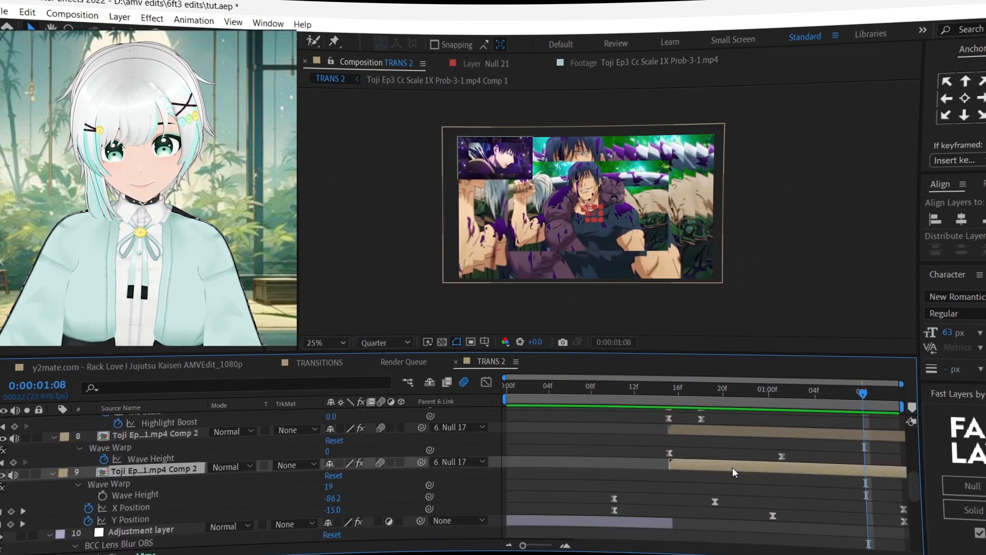
{"action": "key", "text": "t"}
{"action": "left_click", "coordinate": [335, 475]}
{"action": "type", "text": "5"}
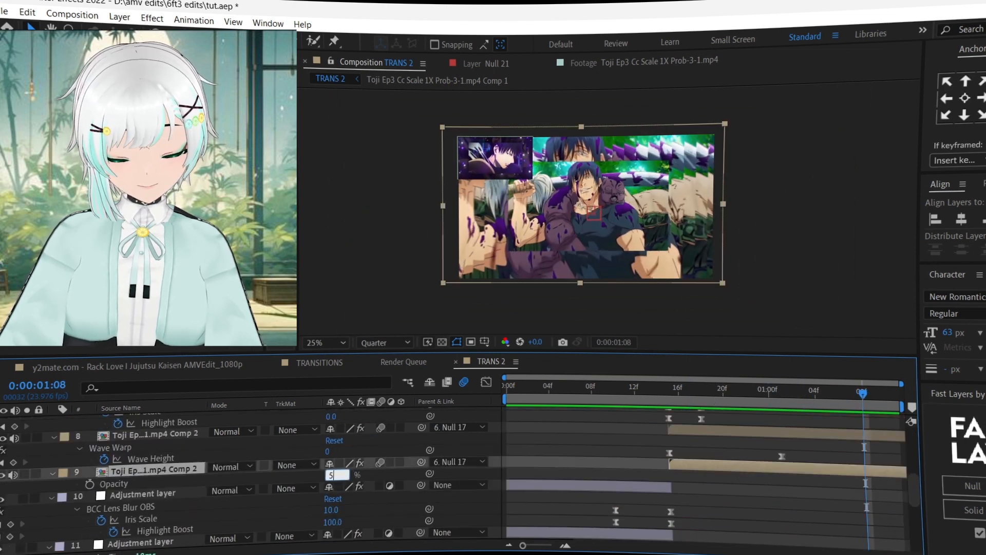
{"action": "type", "text": "0"}
{"action": "key", "text": "Return"}
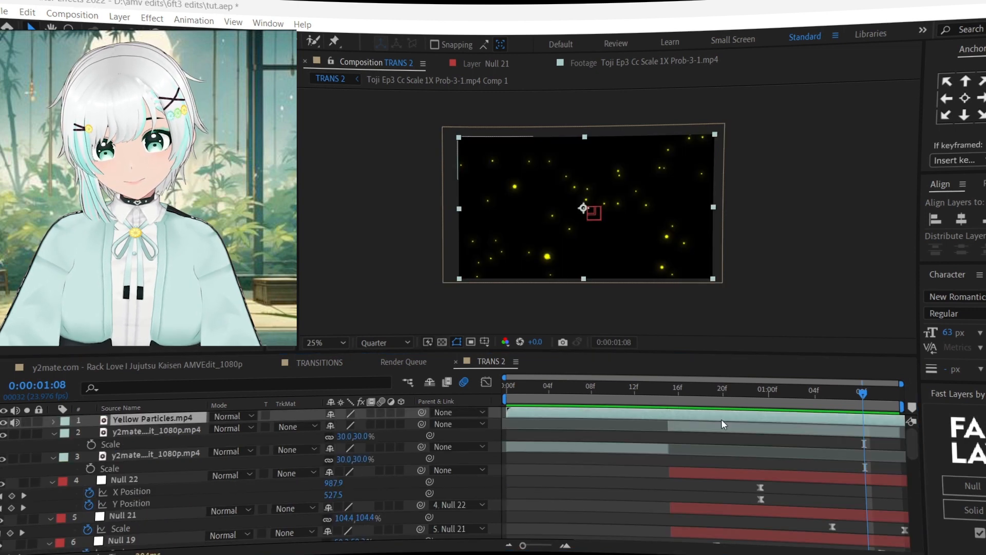
Step: Remove the black background of Yellow Particles.mp4 with an effect and place the layer between the two Toji Comp 2 layers, starting at frame 15
{"action": "key", "text": "ctrl+alt+shift+e"}
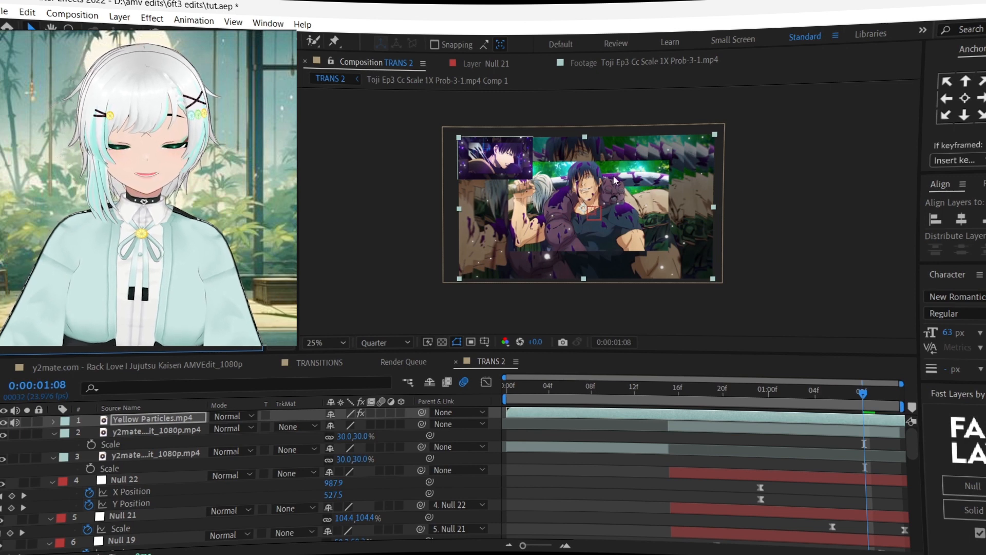
{"action": "left_click", "coordinate": [698, 415]}
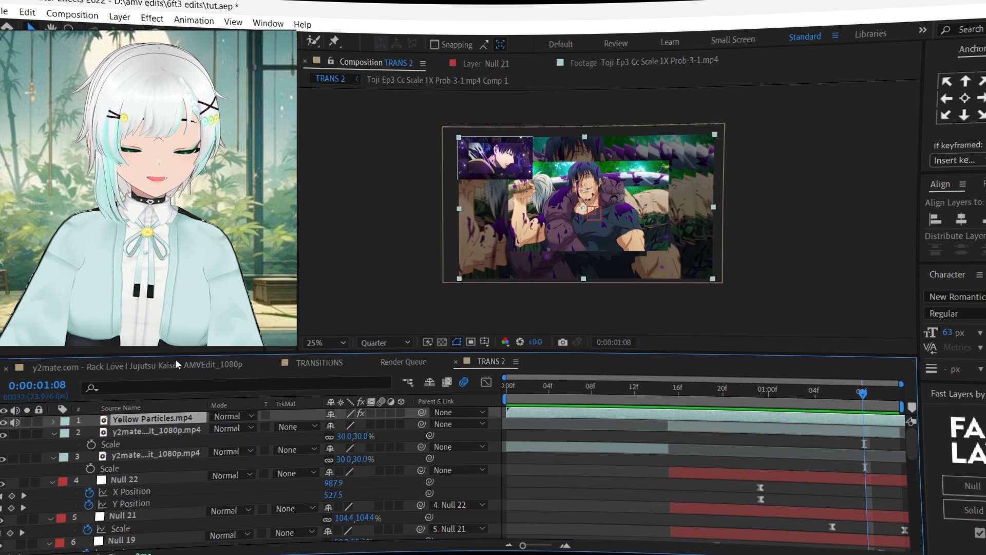
{"action": "left_click_drag", "start_coordinate": [169, 421], "coordinate": [173, 539]}
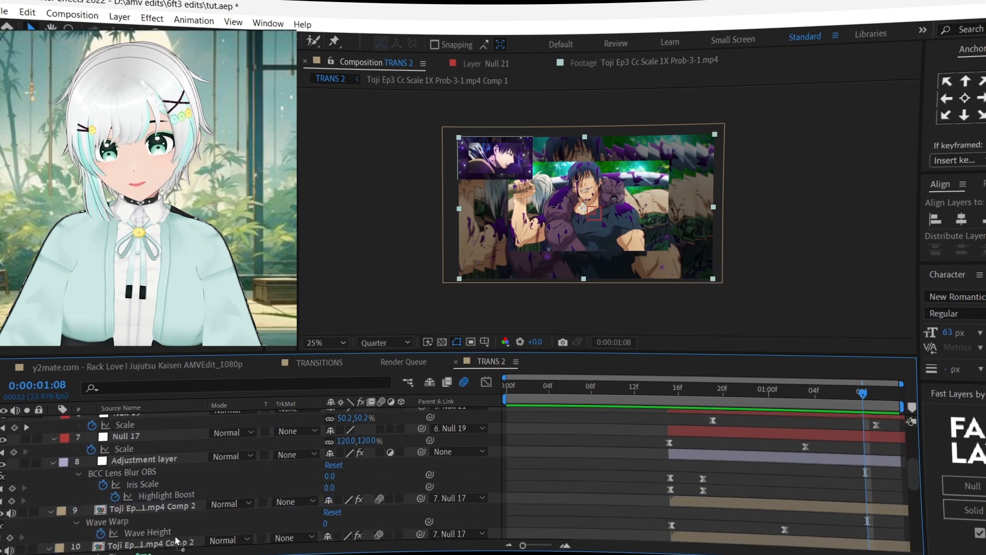
{"action": "left_click_drag", "start_coordinate": [630, 521], "coordinate": [765, 517]}
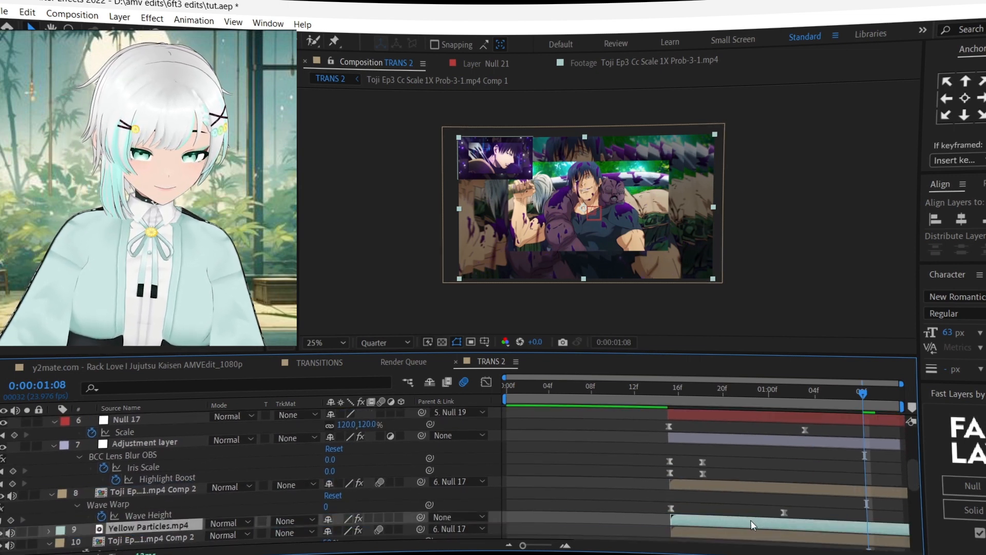
Step: Duplicate Yellow Particles.mp4, slide the copy earlier in time, trim its start to frame 15, and preview the result
{"action": "key", "text": "ctrl+d"}
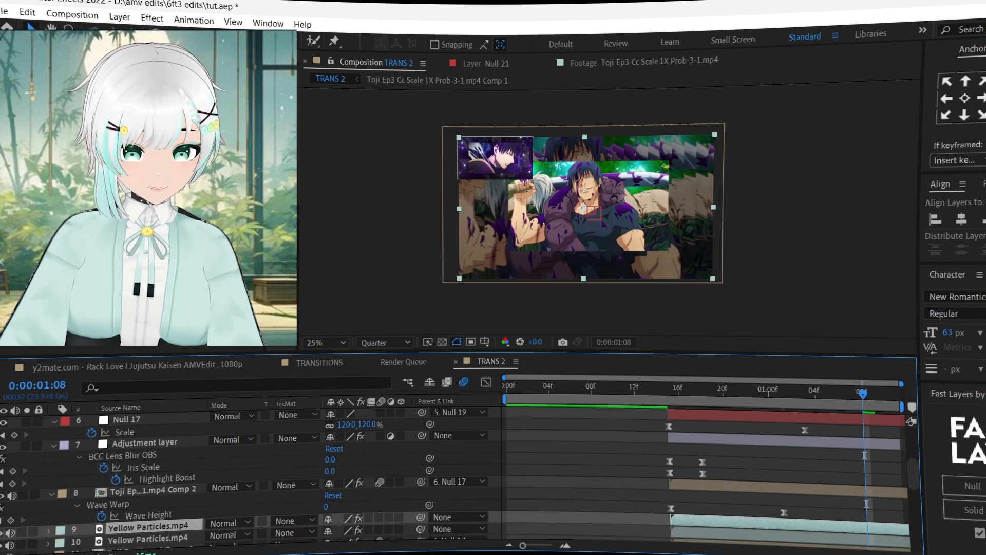
{"action": "key", "text": "Return"}
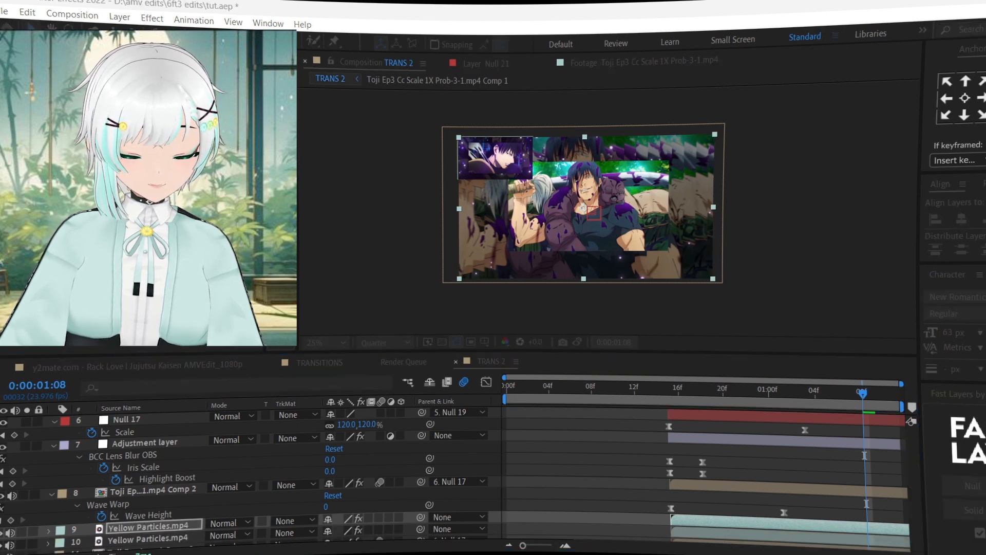
{"action": "scroll", "coordinate": [723, 521], "scroll_direction": "down", "scroll_amount": 1}
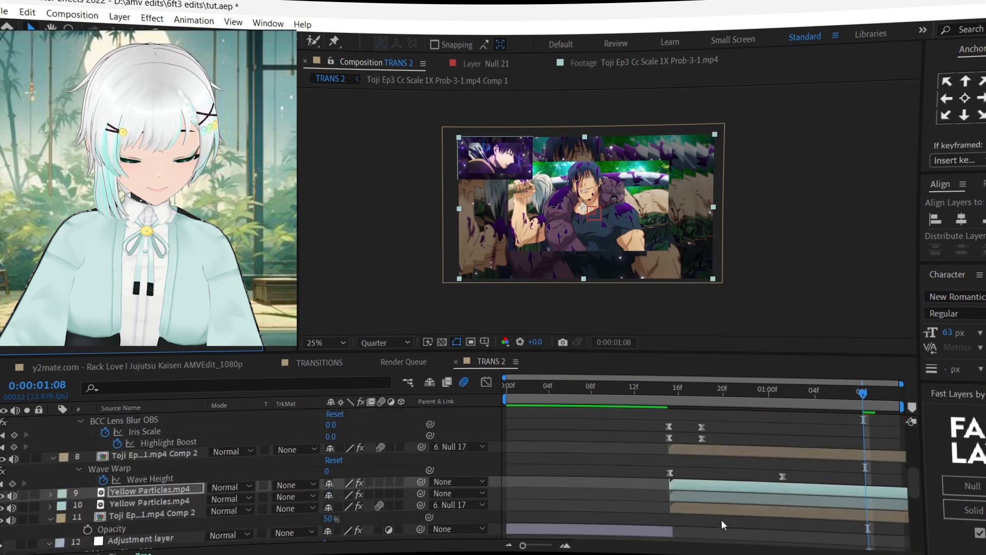
{"action": "left_click_drag", "start_coordinate": [786, 489], "coordinate": [597, 486]}
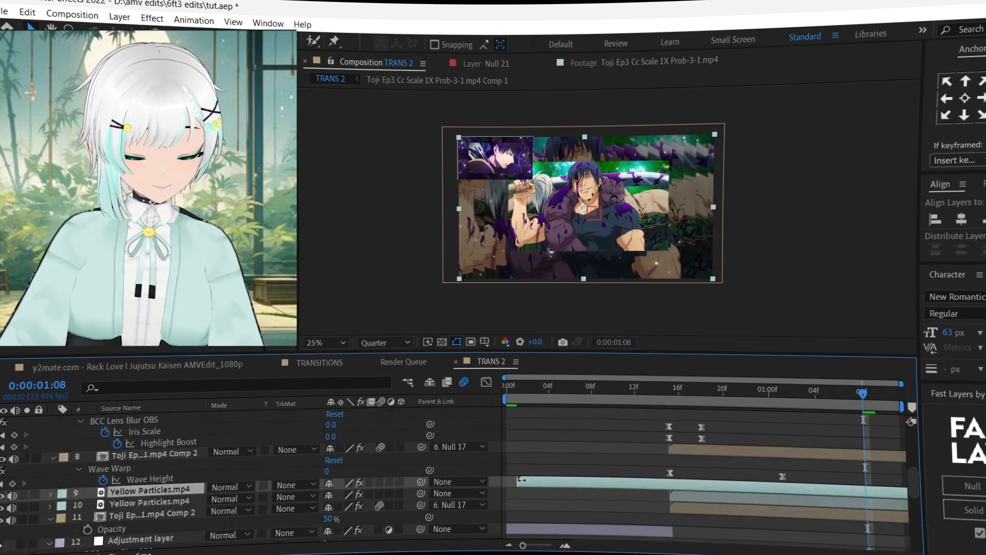
{"action": "left_click_drag", "start_coordinate": [520, 480], "coordinate": [668, 485]}
{"action": "key", "text": "space"}
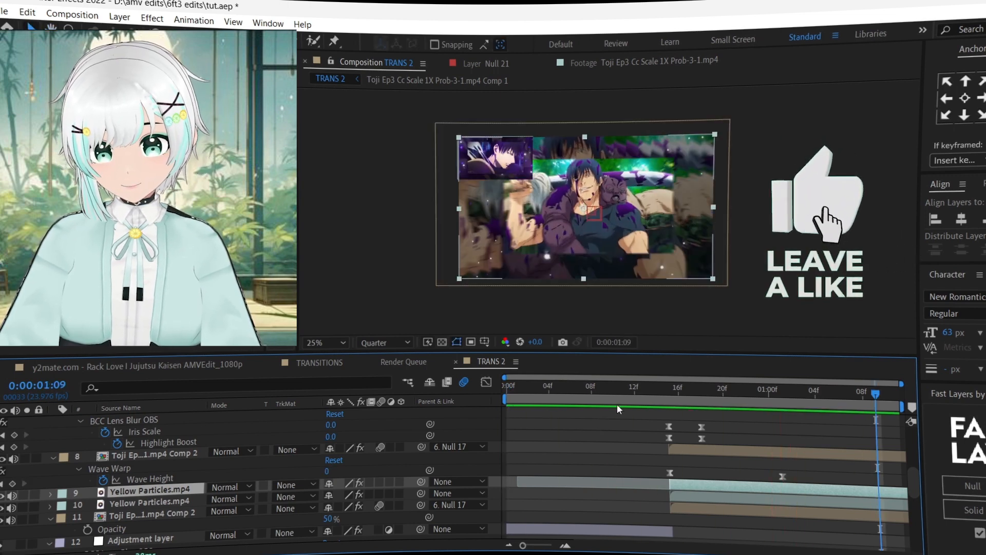
Step: Add a Drop Shadow layer style to the upper Toji Comp 2 layer with Spread 14% and Size 35
{"action": "left_click", "coordinate": [715, 452]}
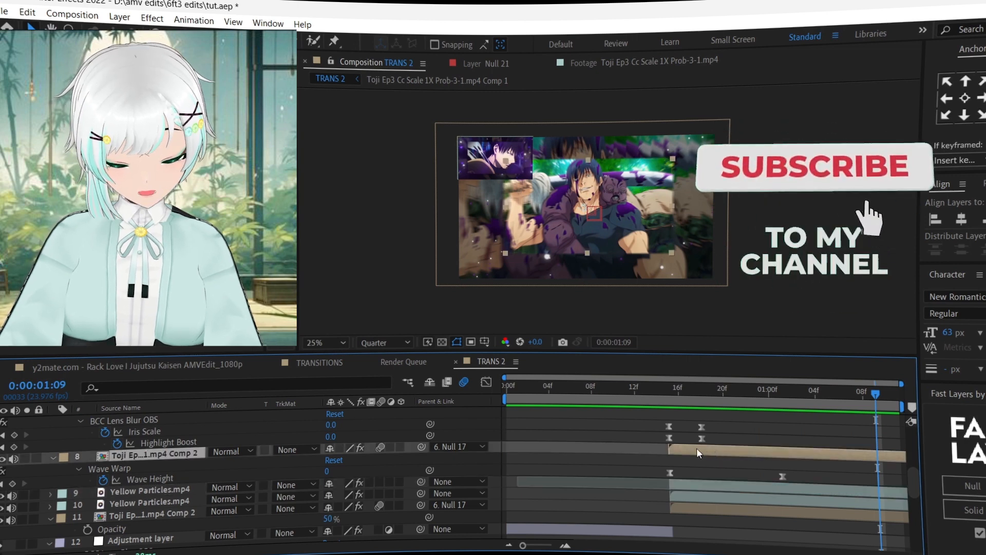
{"action": "left_click", "coordinate": [923, 281]}
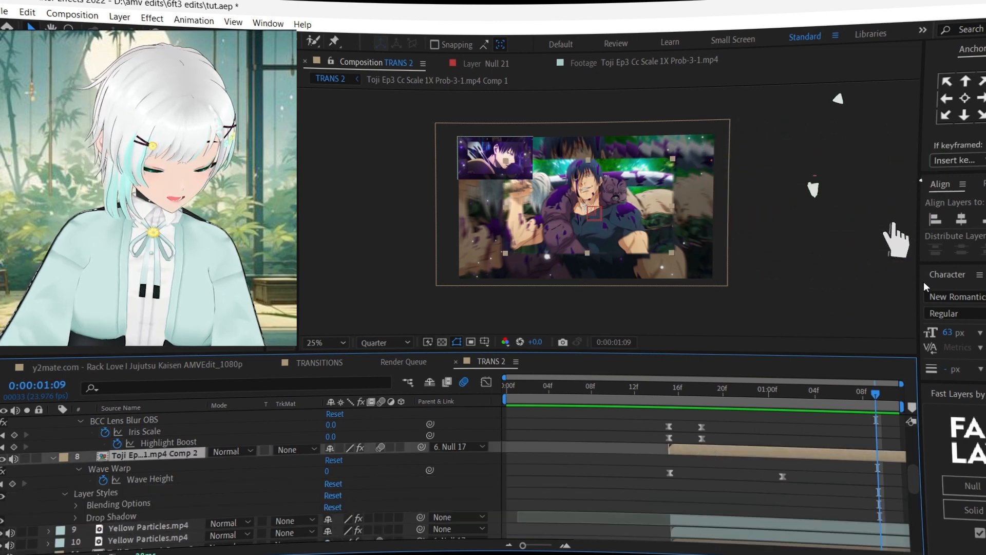
{"action": "left_click", "coordinate": [76, 517]}
{"action": "scroll", "coordinate": [384, 484], "scroll_direction": "down", "scroll_amount": 3}
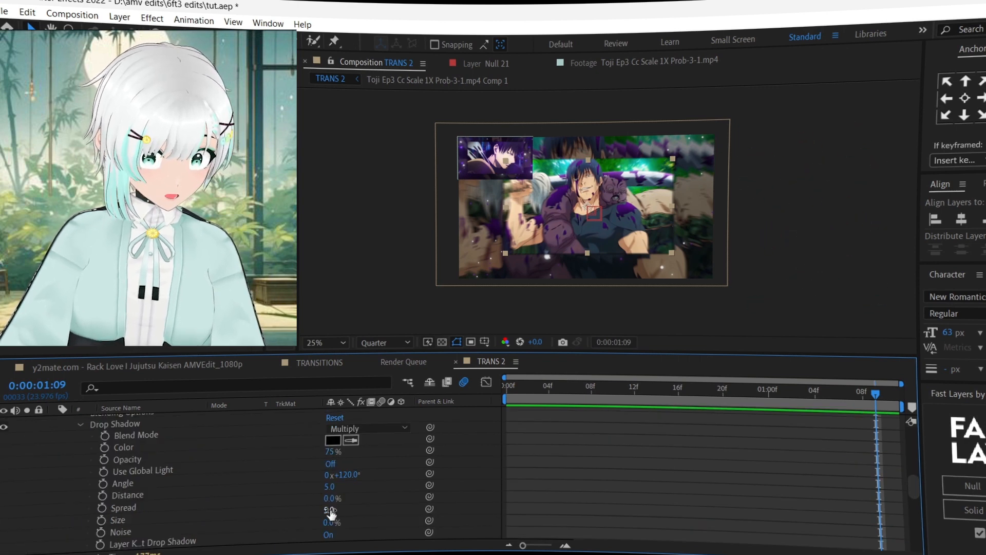
{"action": "left_click_drag", "start_coordinate": [331, 513], "coordinate": [346, 498]}
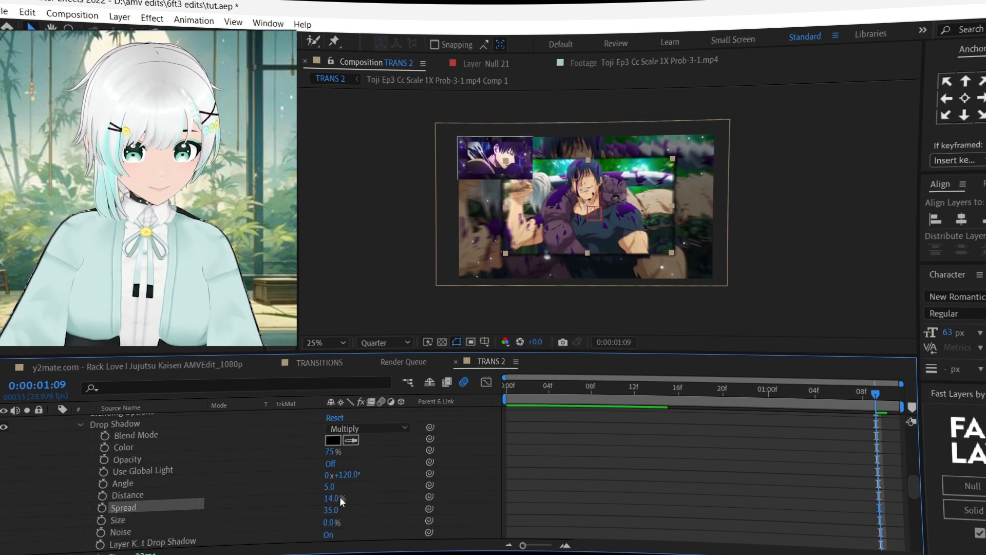
Step: Set the Drop Shadow's Spread to 1% and Size to 70 on the upper Toji Comp 2 layer, and save the project
{"action": "left_click_drag", "start_coordinate": [332, 499], "coordinate": [351, 508]}
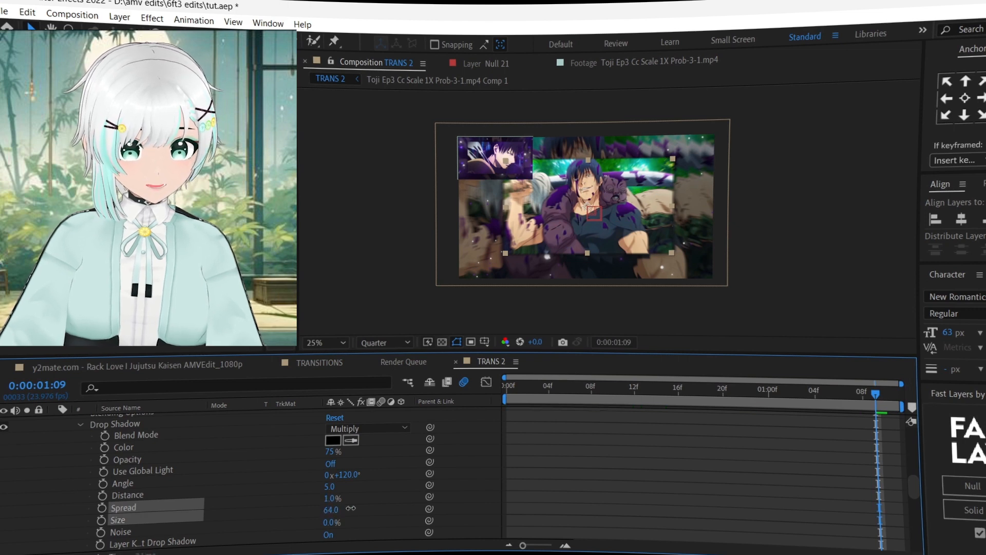
{"action": "left_click_drag", "start_coordinate": [333, 452], "coordinate": [316, 452]}
{"action": "key", "text": "u"}
{"action": "scroll", "coordinate": [286, 478], "scroll_direction": "up", "scroll_amount": 2}
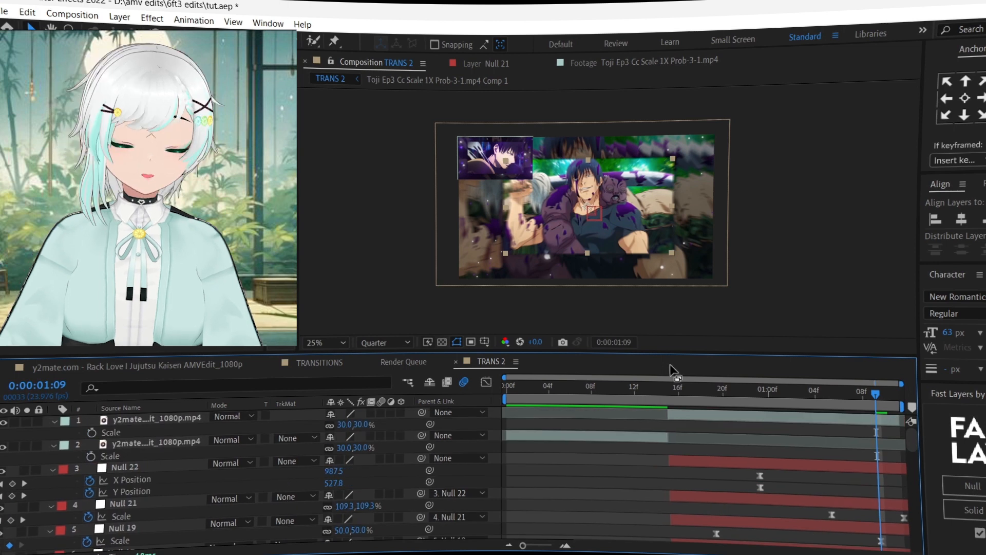
{"action": "left_click_drag", "start_coordinate": [673, 394], "coordinate": [497, 394]}
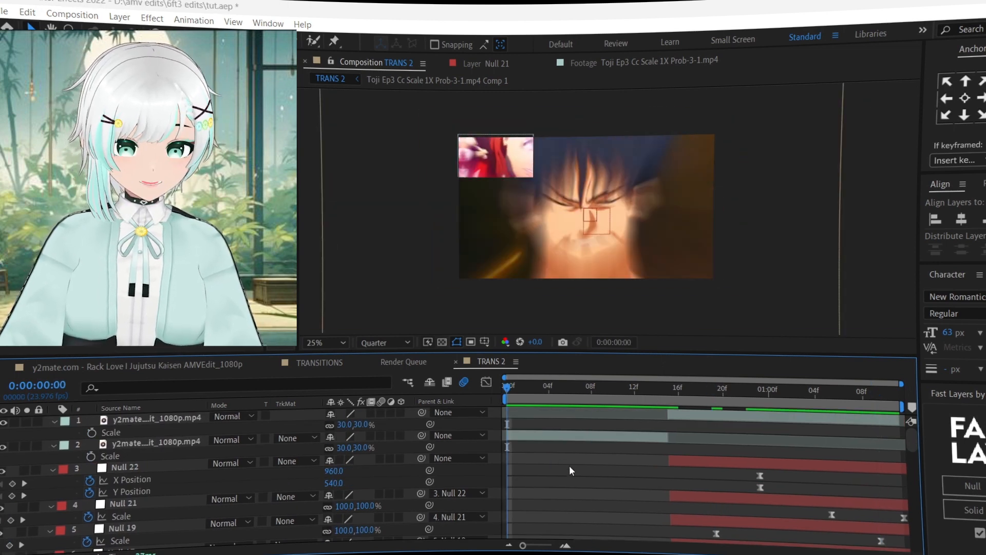
{"action": "key", "text": "ctrl+s"}
Step: Paste the copied Exposure effect onto adjustment layer 12 and reveal its Exposure keyframe
{"action": "left_click", "coordinate": [491, 382]}
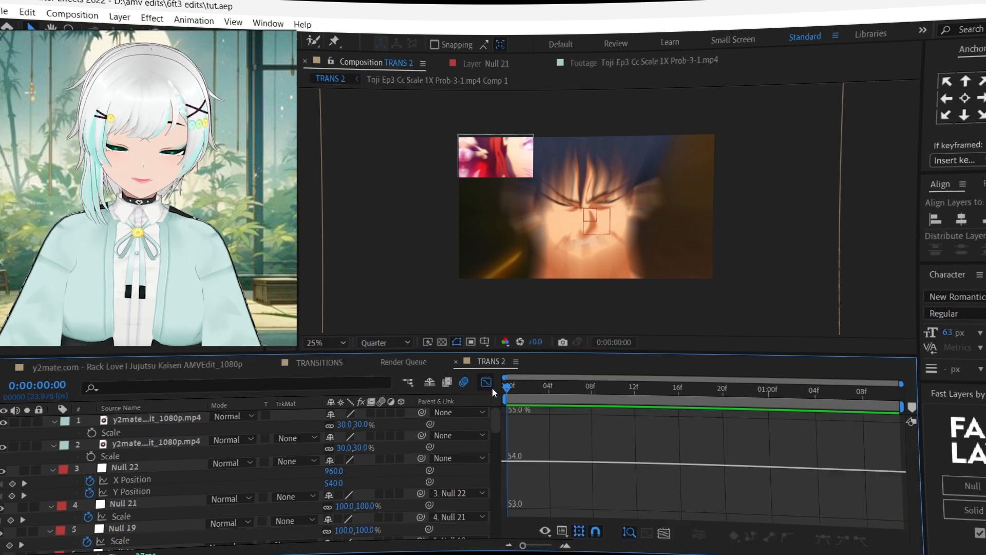
{"action": "left_click", "coordinate": [487, 383]}
{"action": "scroll", "coordinate": [547, 451], "scroll_direction": "down", "scroll_amount": 8}
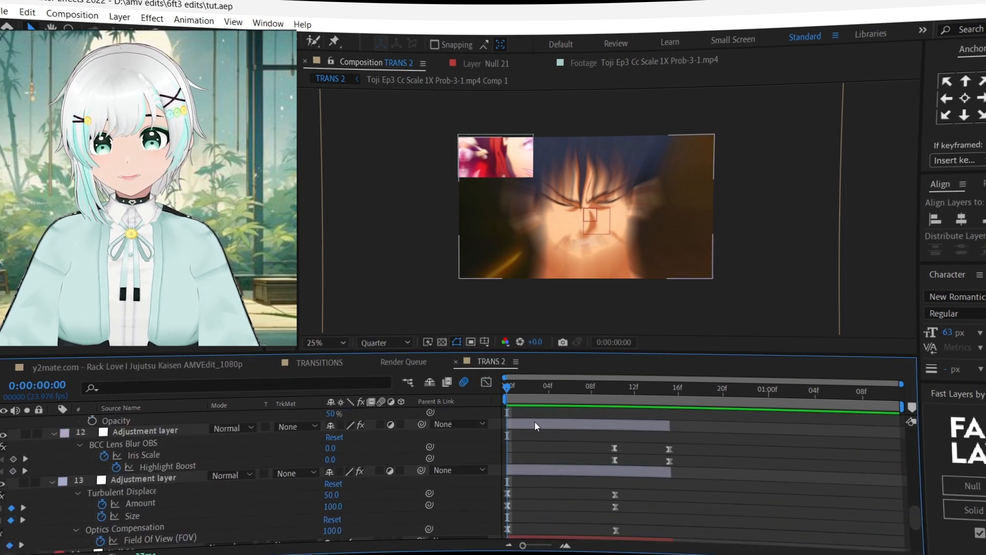
{"action": "left_click", "coordinate": [535, 426]}
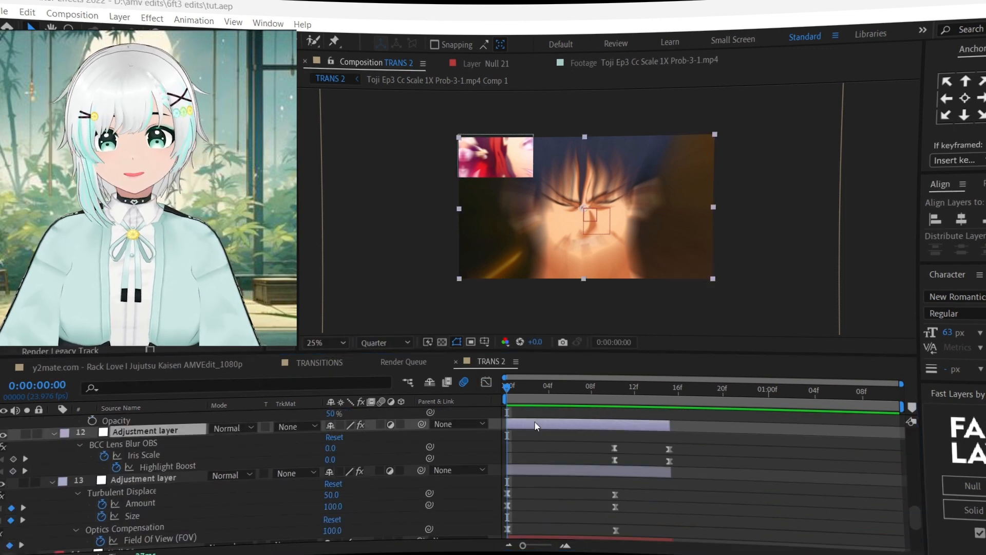
{"action": "key", "text": "ctrl+v"}
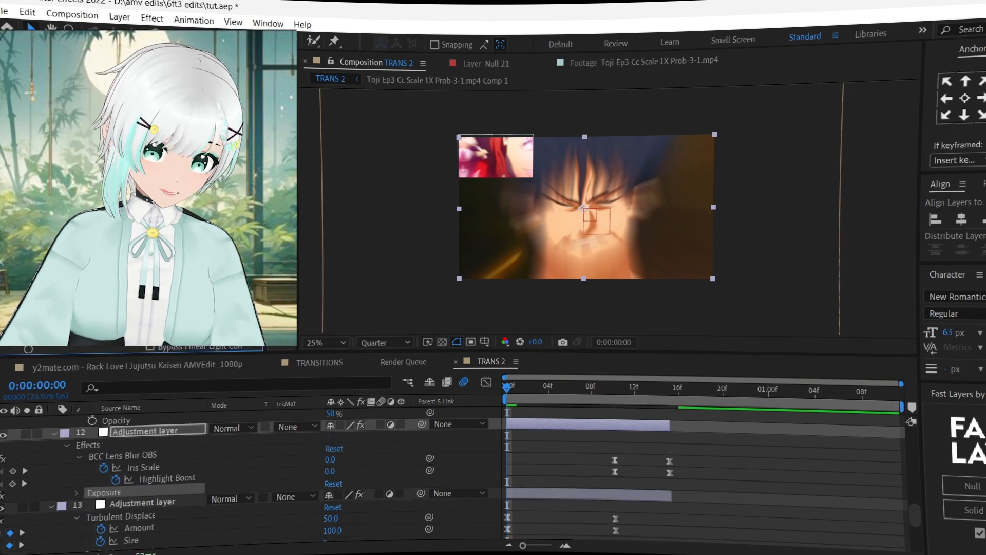
{"action": "key", "text": "u"}
{"action": "key", "text": "u"}
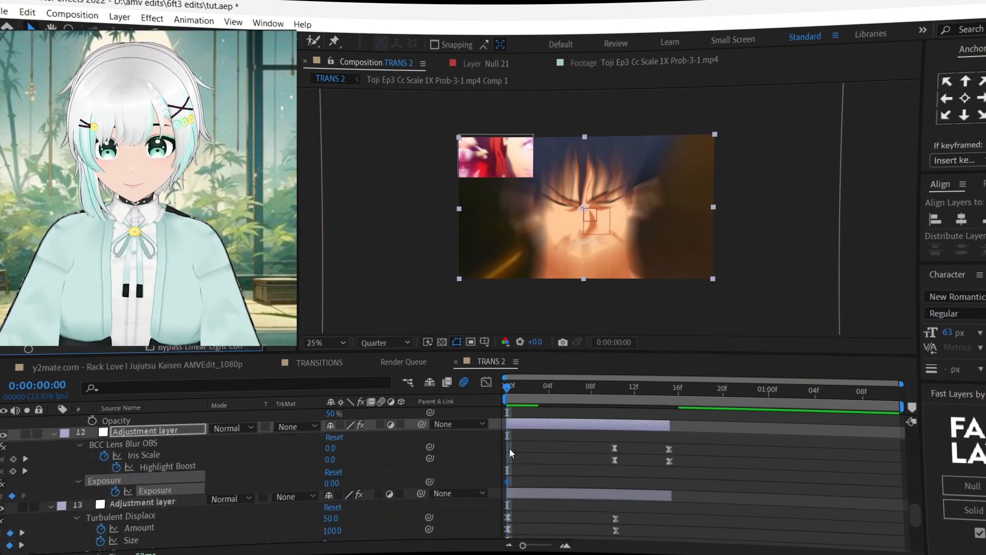
Step: Move the Exposure keyframe on adjustment layer 12 to frame 5 and add one with value 2 at frame 0
{"action": "left_click_drag", "start_coordinate": [509, 481], "coordinate": [562, 482]}
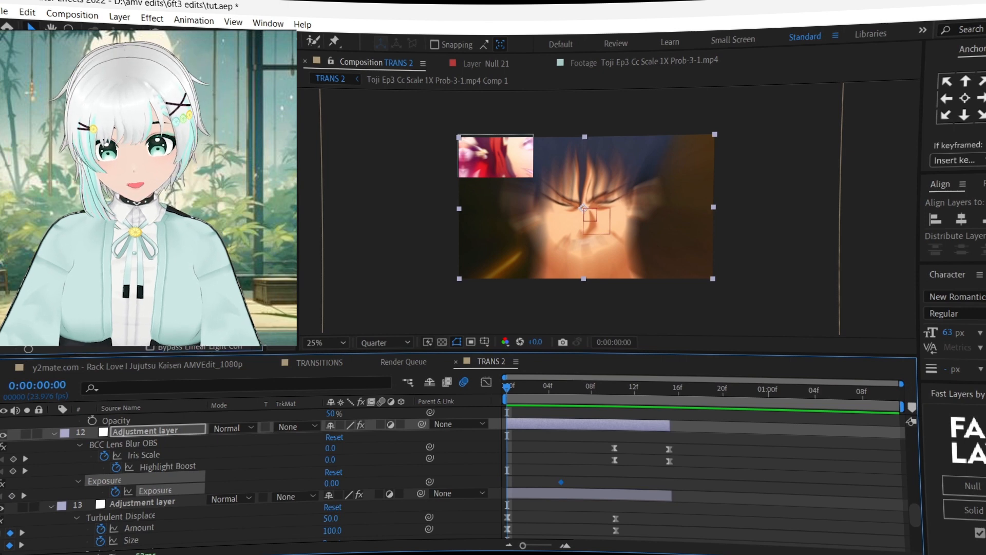
{"action": "type", "text": "2"}
{"action": "key", "text": "Return"}
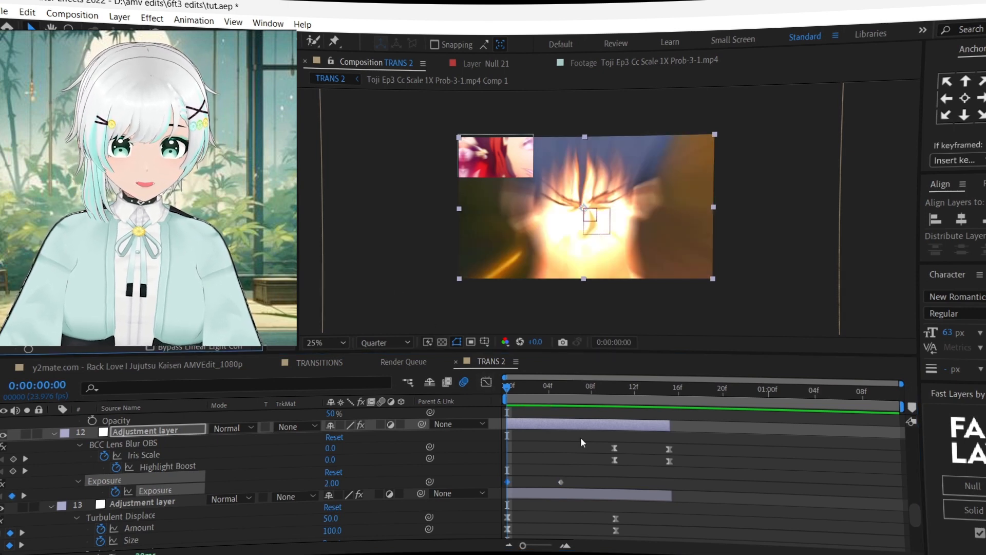
Step: Easy-ease both Exposure keyframes and shape their value curve to fall steeply at the start and flatten out toward the end
{"action": "left_click", "coordinate": [485, 382]}
{"action": "left_click", "coordinate": [535, 469]}
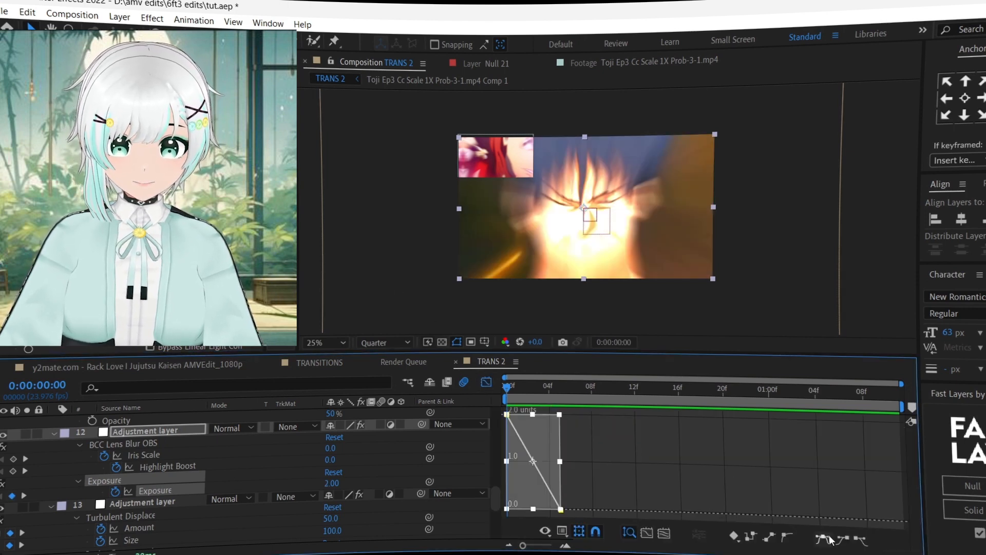
{"action": "left_click", "coordinate": [822, 538]}
{"action": "key", "text": "="}
{"action": "key", "text": "="}
{"action": "left_click_drag", "start_coordinate": [541, 414], "coordinate": [511, 414]}
{"action": "left_click_drag", "start_coordinate": [583, 510], "coordinate": [515, 509]}
{"action": "left_click", "coordinate": [610, 394]}
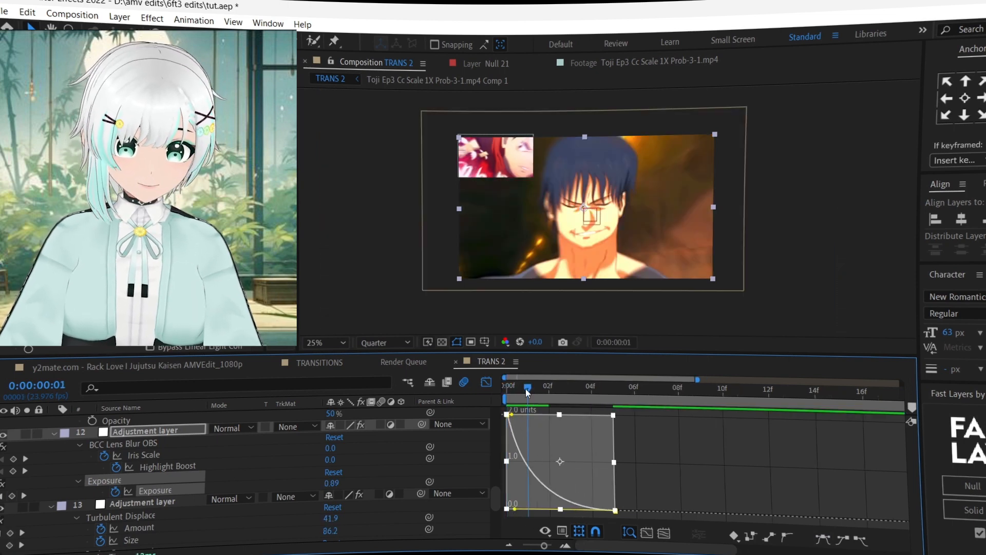
{"action": "left_click_drag", "start_coordinate": [610, 393], "coordinate": [500, 392]}
{"action": "left_click", "coordinate": [487, 382]}
{"action": "key", "text": "minus"}
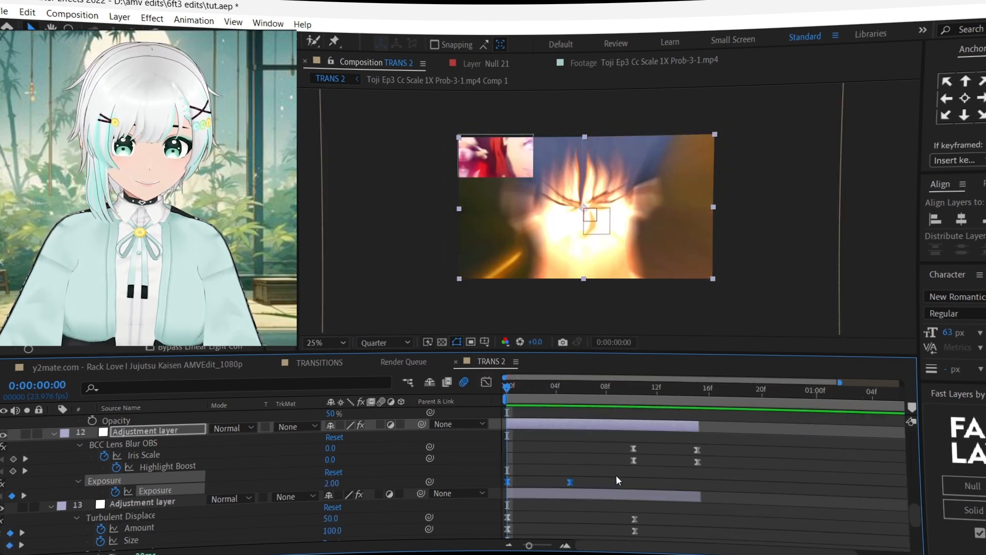
Step: Move the second Exposure keyframe to frame 11 and preview the transition from the start
{"action": "scroll", "coordinate": [575, 480], "scroll_direction": "down", "scroll_amount": 2}
{"action": "scroll", "coordinate": [575, 479], "scroll_direction": "down", "scroll_amount": 3}
{"action": "left_click", "coordinate": [623, 393]}
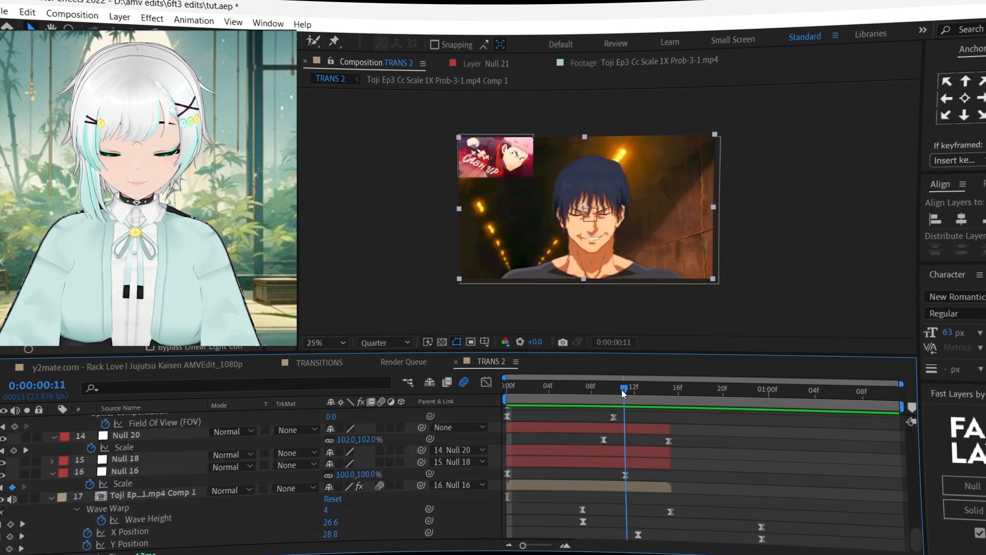
{"action": "scroll", "coordinate": [625, 436], "scroll_direction": "up", "scroll_amount": 2}
{"action": "left_click_drag", "start_coordinate": [619, 417], "coordinate": [492, 383]}
{"action": "key", "text": "space"}
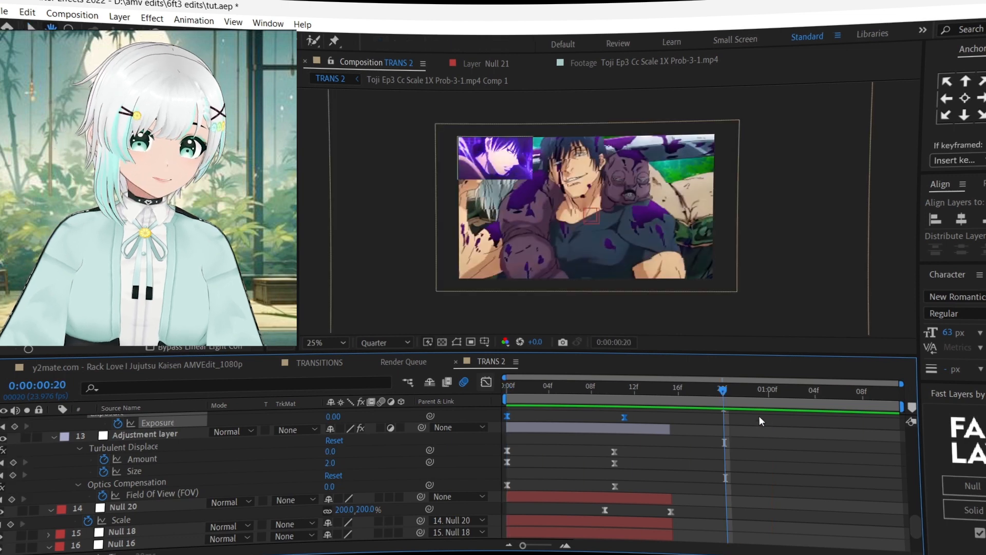
Step: Scrub through the second clip to frame 22 and return to the Toji Comp 2 and particle layers
{"action": "left_click", "coordinate": [711, 390]}
{"action": "left_click_drag", "start_coordinate": [708, 392], "coordinate": [751, 389]}
{"action": "scroll", "coordinate": [762, 458], "scroll_direction": "up", "scroll_amount": 8}
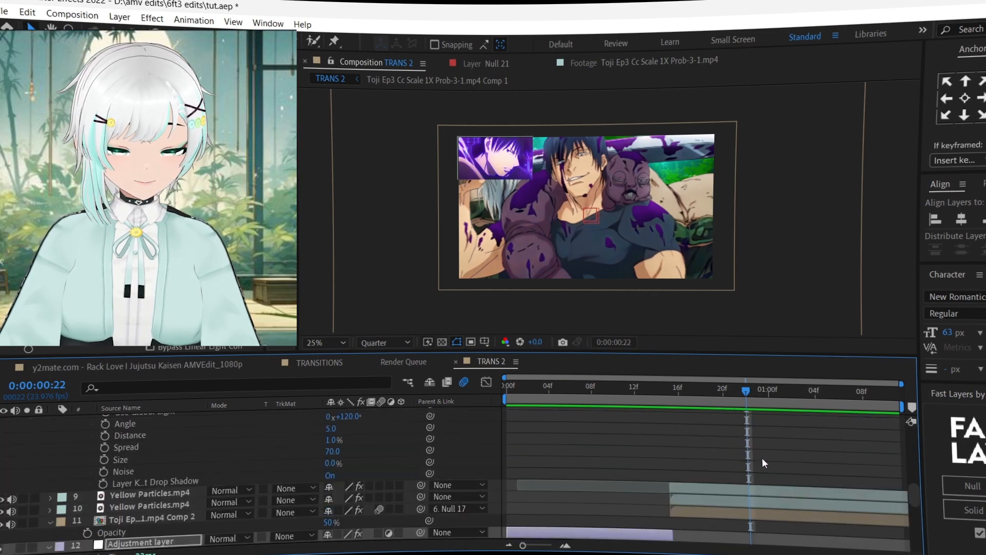